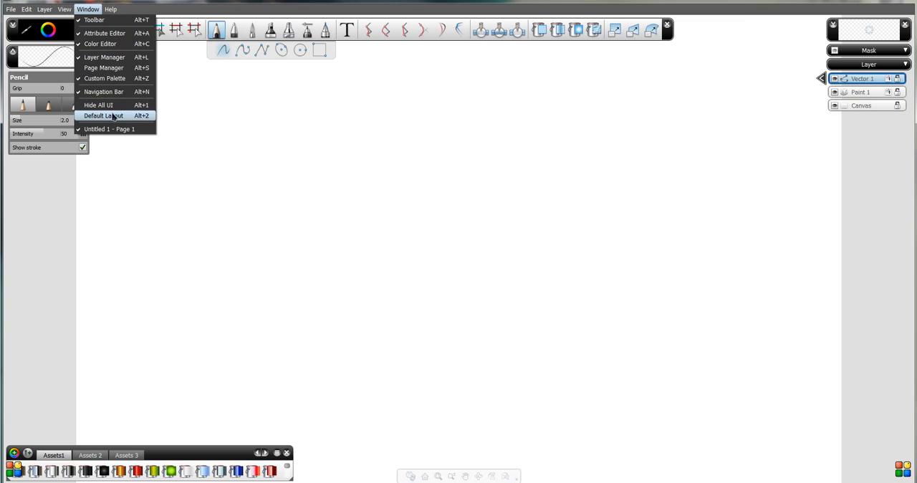
Restore the default interface layout, and shift the custom palette and toolbar over against the left side of the workspace.
click(114, 117)
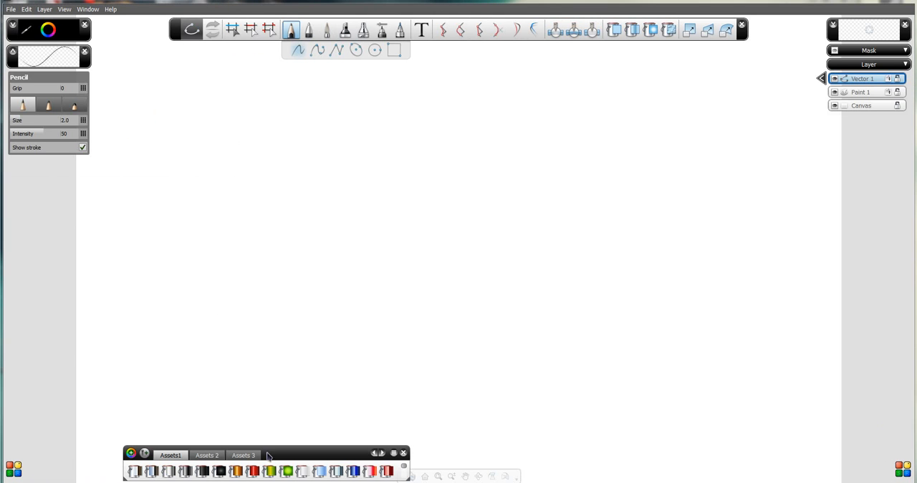
drag(271, 458, 150, 459)
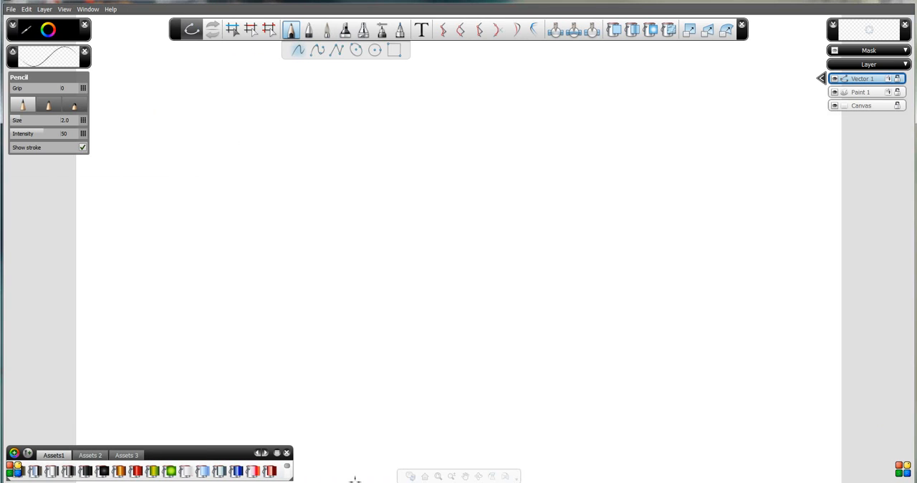
drag(171, 30, 96, 30)
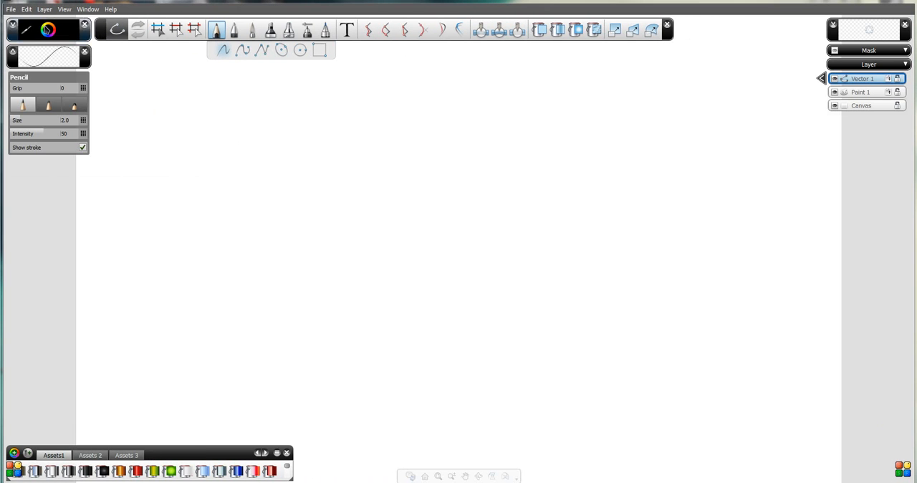
Import the image skull.png from the drawings folder as a new layer.
click(11, 9)
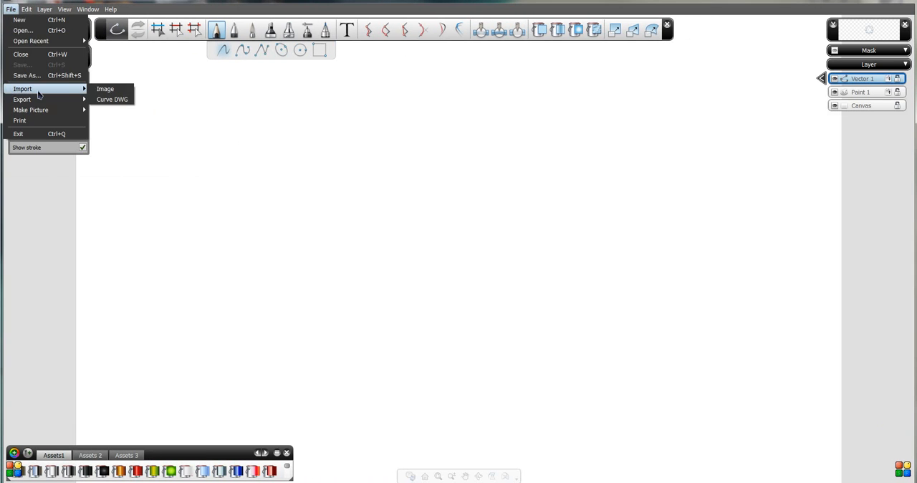
click(105, 90)
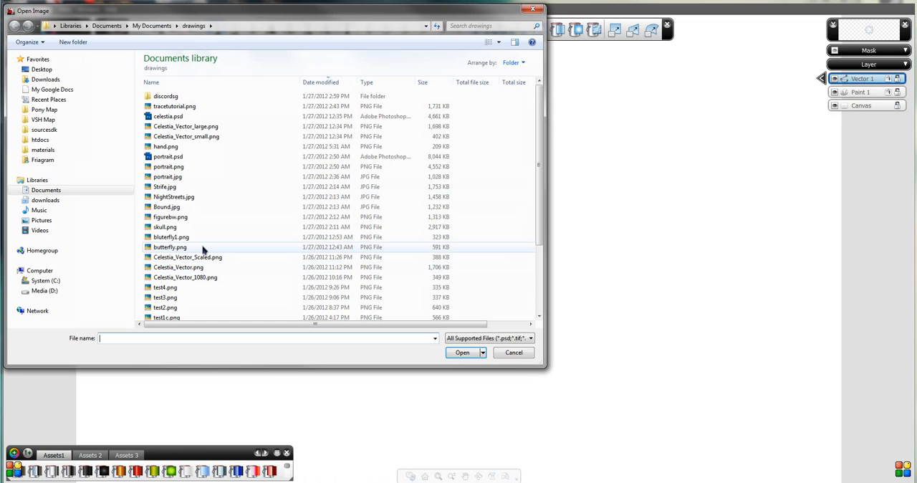
double_click(192, 225)
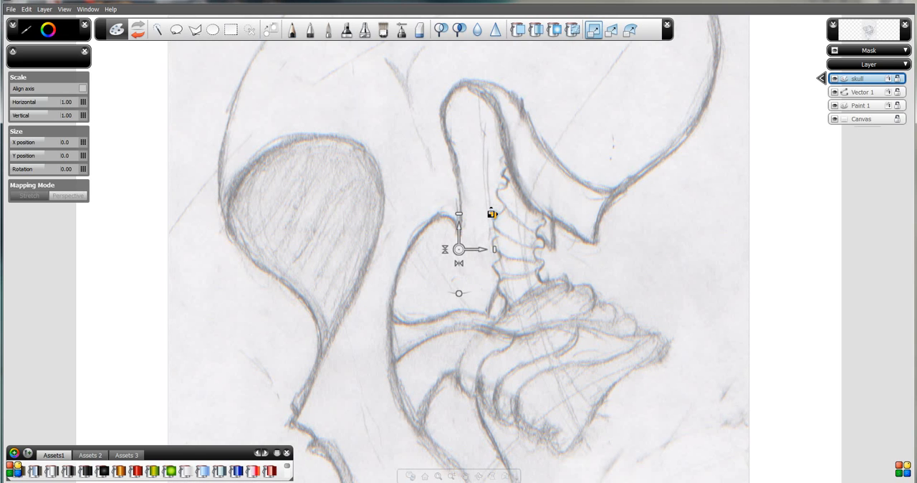
Scale the skull image uniformly to 0.59, trying and undoing a separate horizontal and vertical scaling.
drag(491, 213, 490, 249)
mouse_move(457, 213)
mouse_down()
mouse_move(459, 180)
mouse_move(459, 219)
mouse_up()
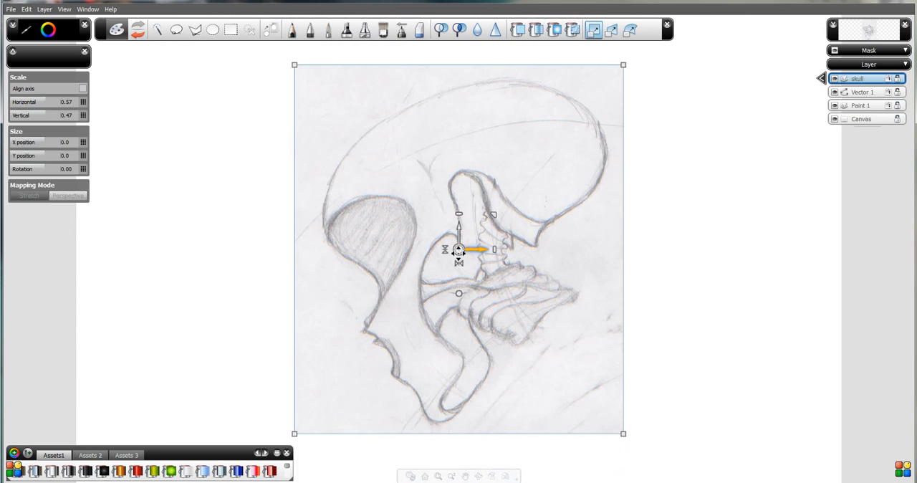
key(ctrl+z)
key(ctrl+z)
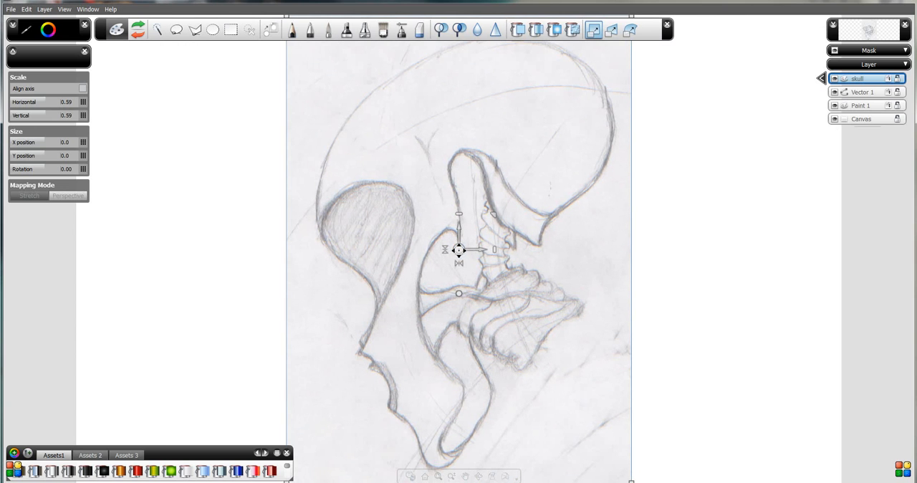
Try shifting the transform pivot, rotating the skull image to 0.84 and flipping it both ways, and undo these changes.
mouse_move(458, 249)
mouse_down()
mouse_move(395, 242)
mouse_move(408, 237)
mouse_move(399, 253)
mouse_up()
mouse_move(399, 296)
mouse_down()
mouse_move(430, 285)
mouse_move(397, 298)
mouse_up()
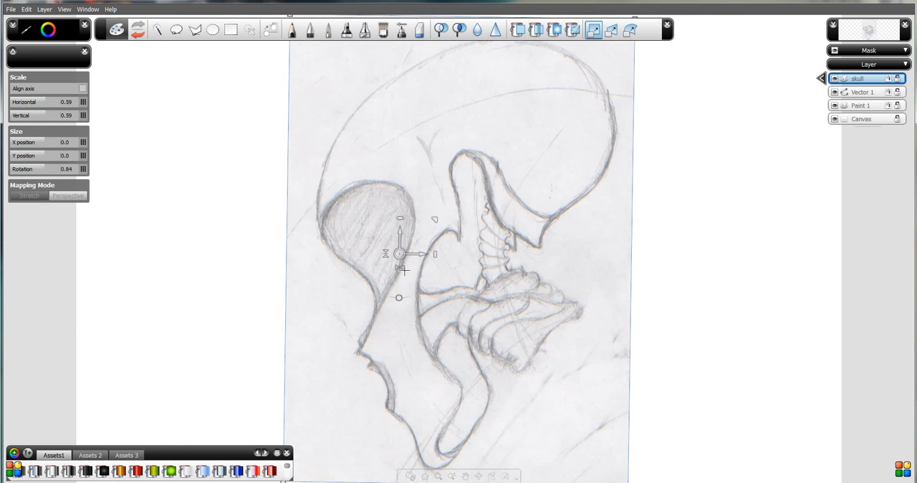
click(402, 269)
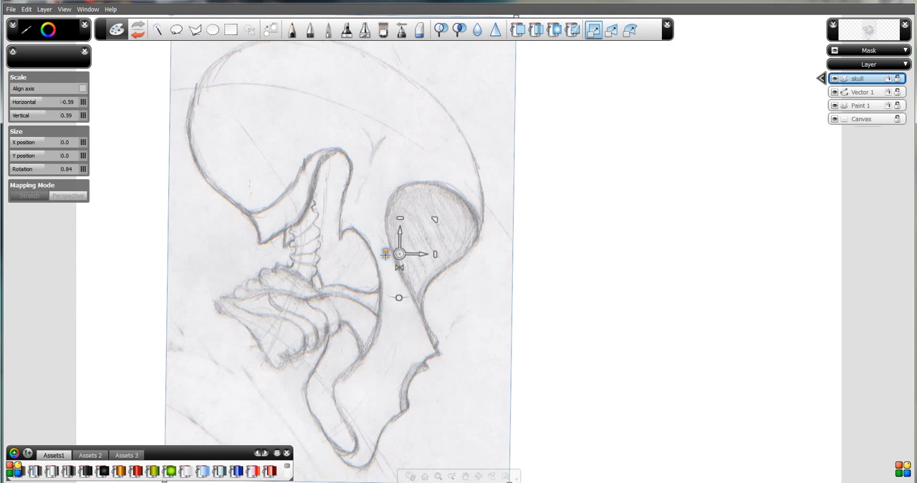
click(384, 254)
key(ctrl+z)
key(ctrl+z)
key(ctrl+z)
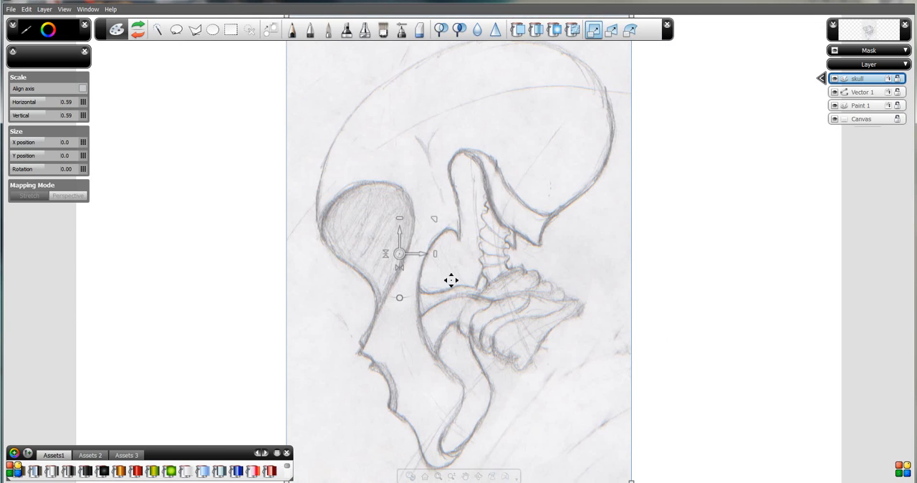
key(ctrl+z)
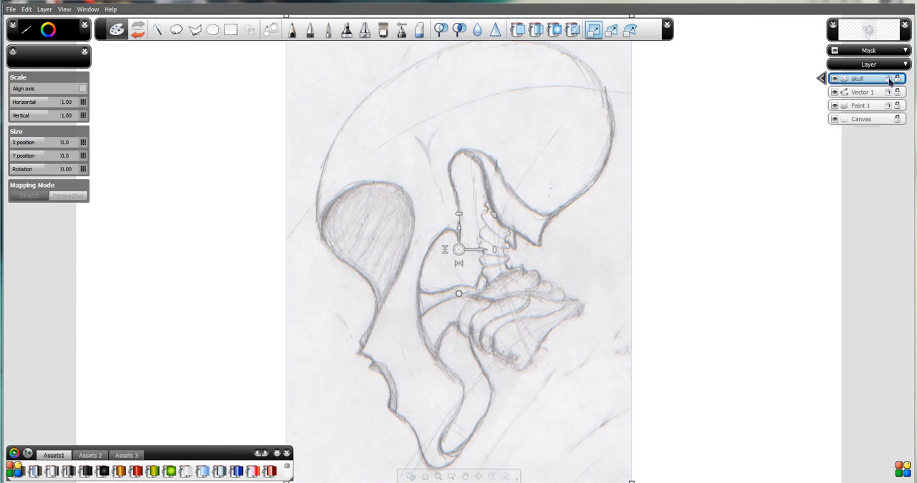
Move the skull layer below Paint 1, directly above the Canvas layer.
drag(888, 80, 892, 113)
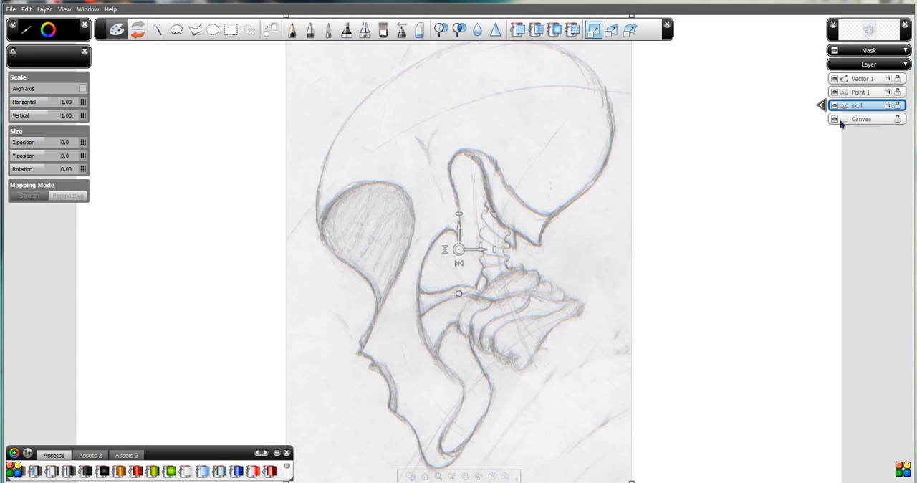
Set the Canvas size to 1920 pixels wide by 1080 pixels high in the layer's properties.
click(862, 119)
click(821, 119)
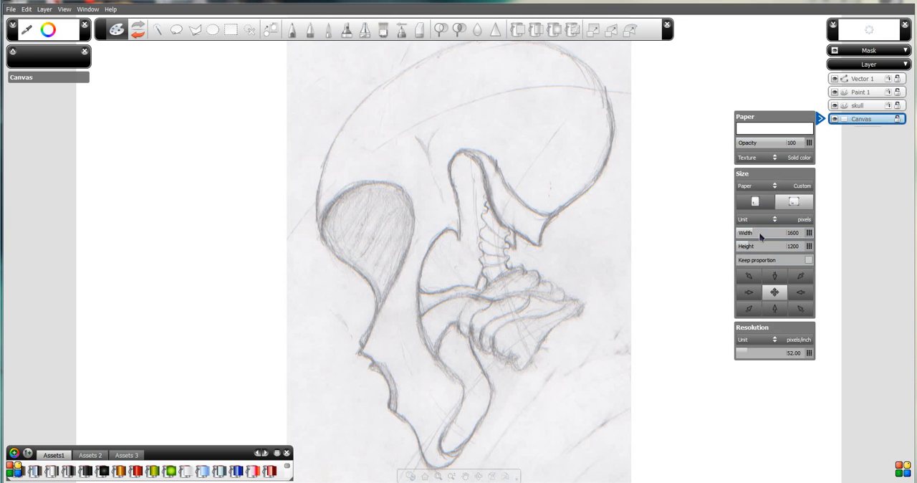
mouse_move(750, 237)
mouse_down()
mouse_move(773, 236)
mouse_move(747, 240)
mouse_move(763, 241)
mouse_up()
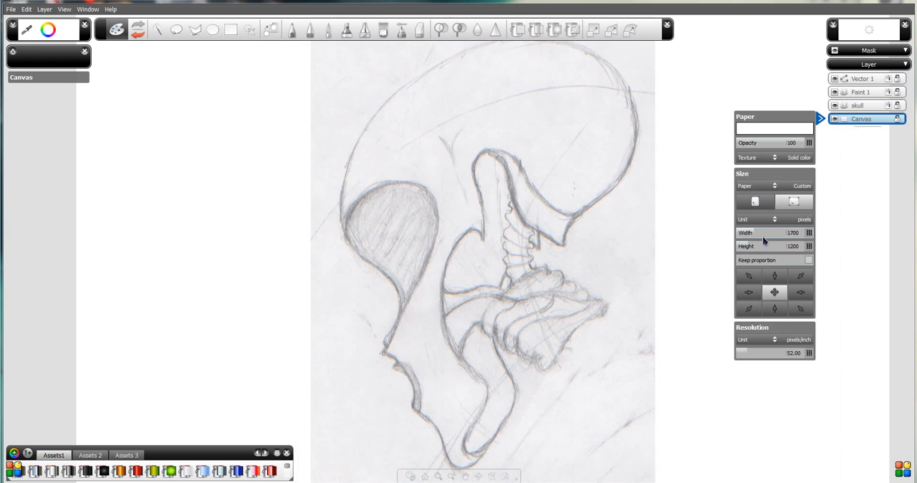
click(806, 237)
text(1920)
key(Return)
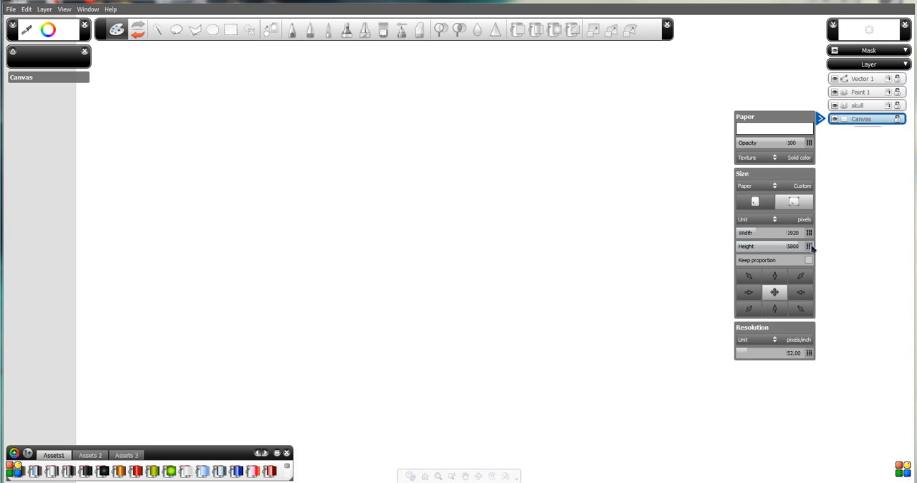
click(812, 247)
text(1080)
key(Return)
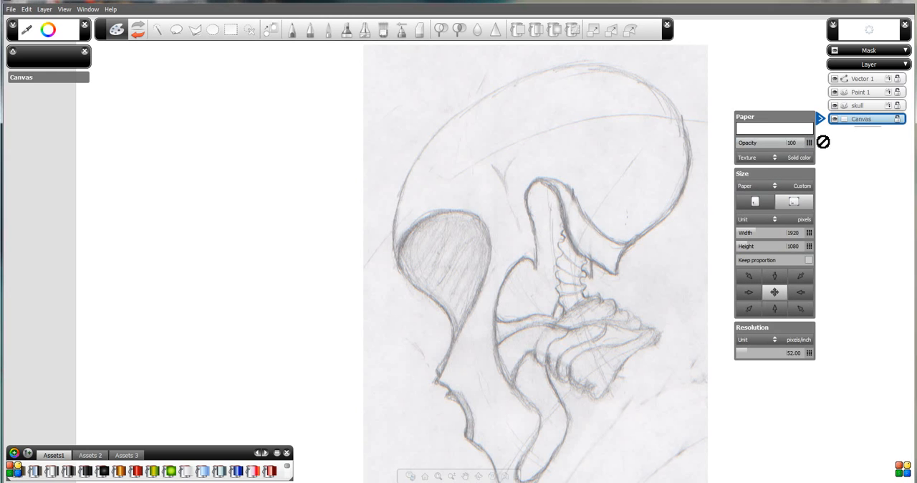
Try the Paper1 and Paper2 canvas textures, return to Solid color, and toggle the canvas visibility off and on.
click(774, 159)
click(774, 181)
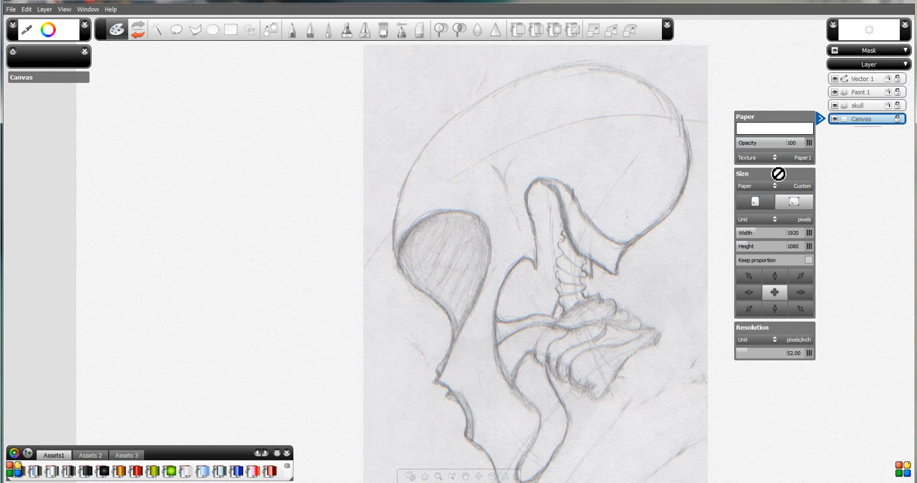
click(774, 158)
click(774, 197)
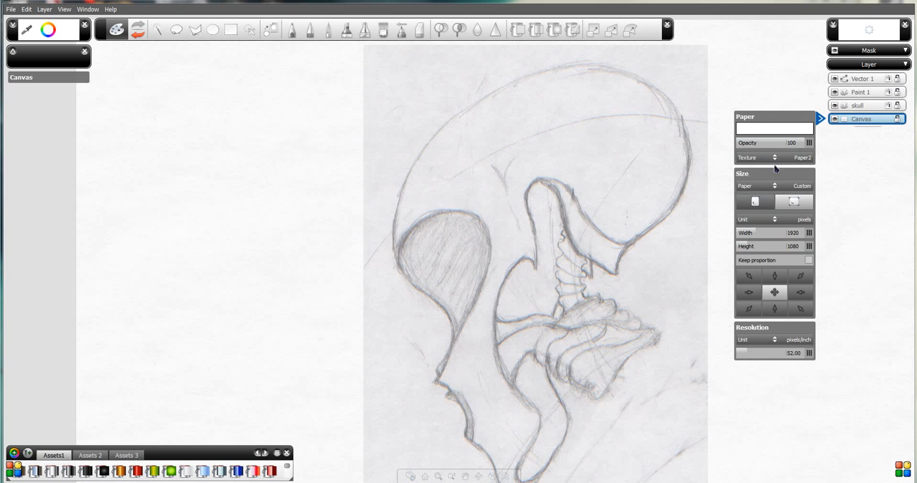
click(795, 159)
click(778, 171)
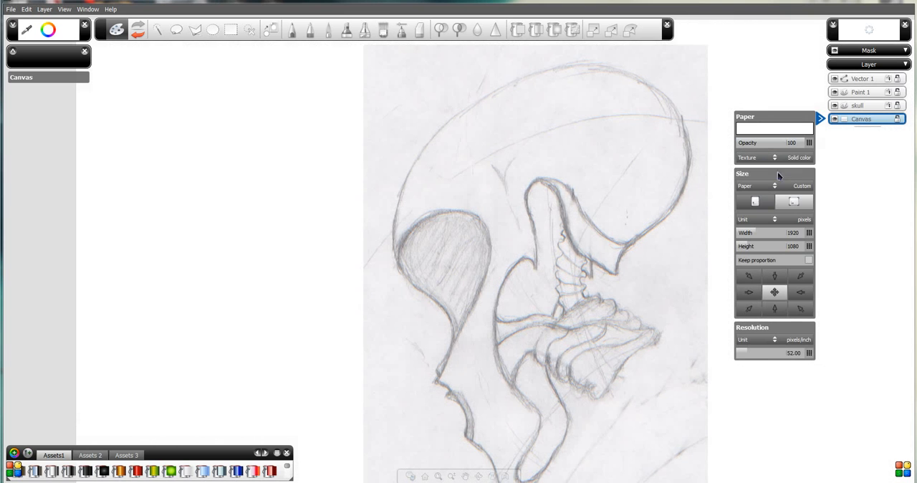
click(835, 120)
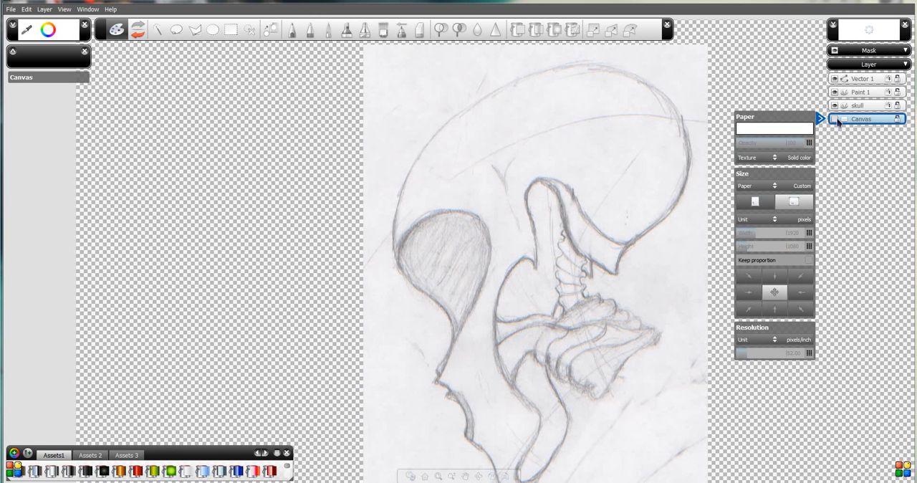
click(835, 120)
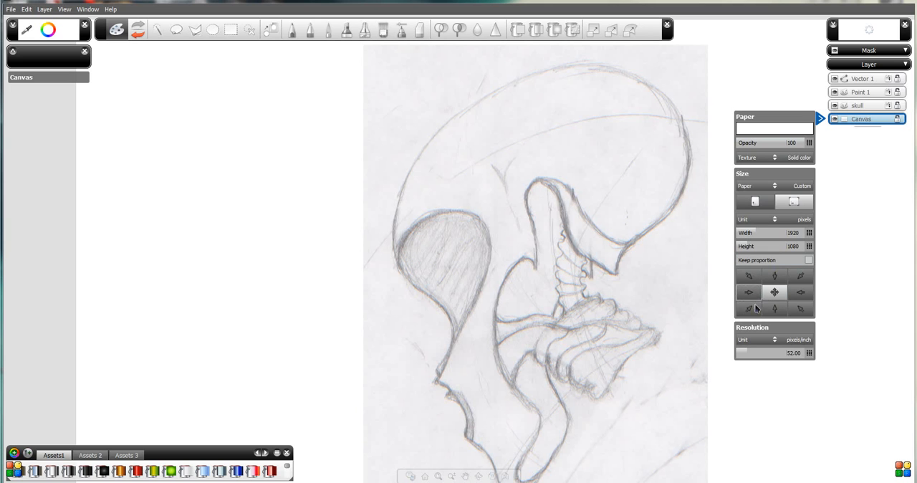
Close the canvas properties and make Vector 1 the active layer.
click(821, 119)
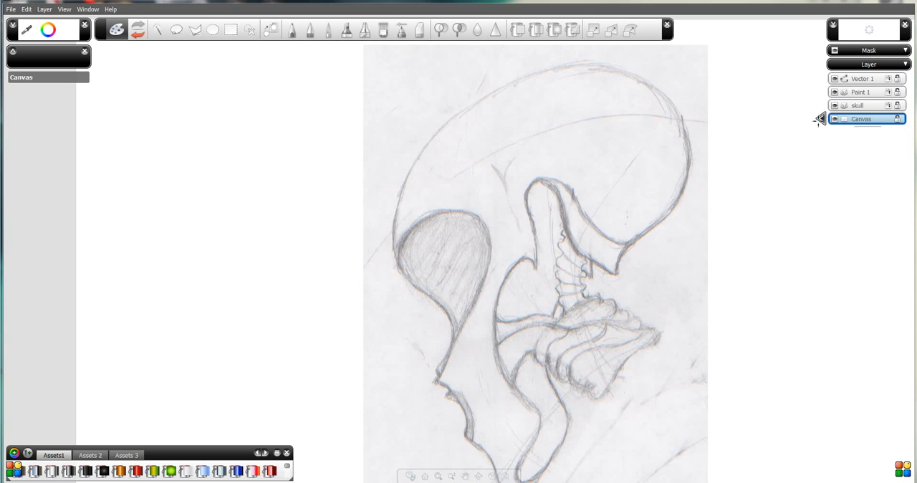
click(863, 80)
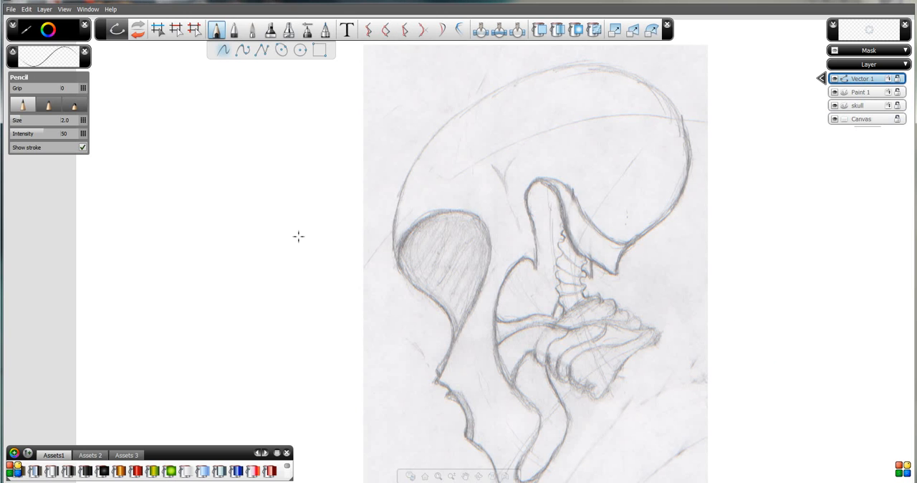
Zoom and pan around the canvas with the navigation wheel, ending on the blank area beside the skull sketch.
key(space)
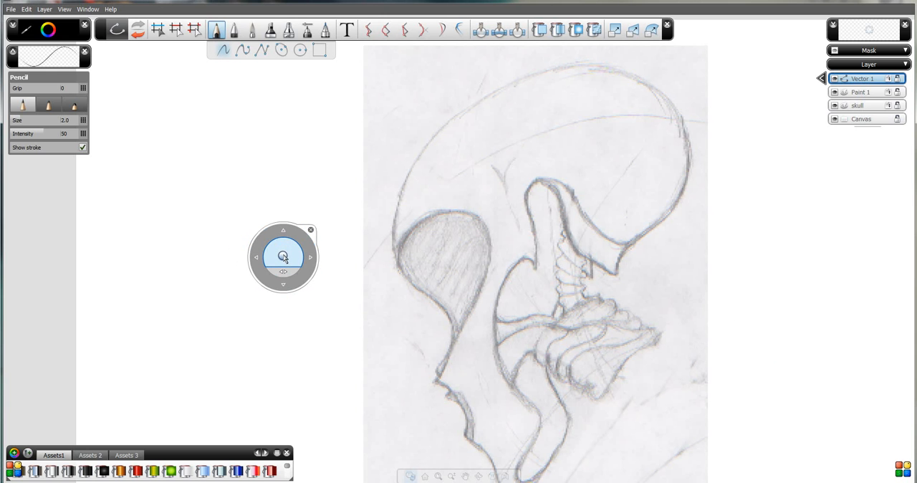
mouse_move(283, 256)
mouse_down()
mouse_move(286, 217)
mouse_move(311, 199)
mouse_move(327, 307)
mouse_move(314, 271)
mouse_up()
mouse_move(235, 231)
mouse_down()
mouse_move(340, 228)
mouse_move(221, 139)
mouse_move(153, 206)
mouse_move(159, 223)
mouse_up()
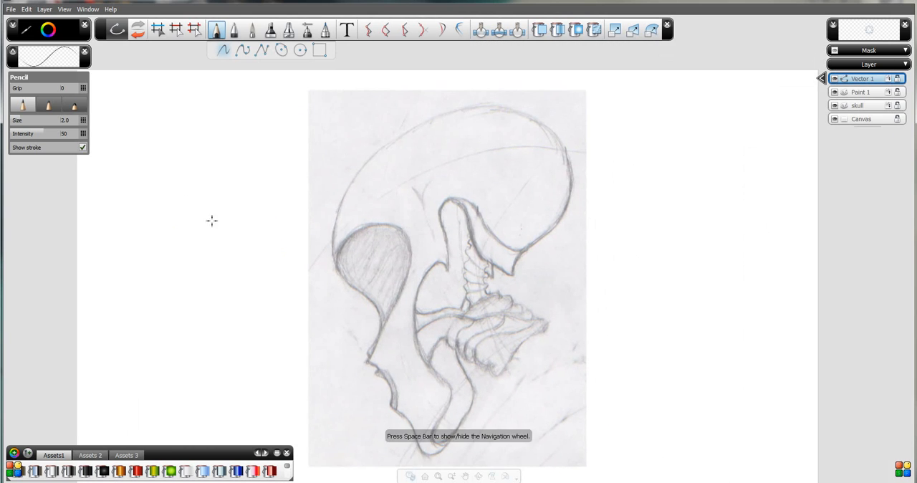
mouse_move(218, 221)
mouse_down()
mouse_move(326, 232)
mouse_move(280, 204)
mouse_move(275, 215)
mouse_move(272, 169)
mouse_move(309, 219)
mouse_up()
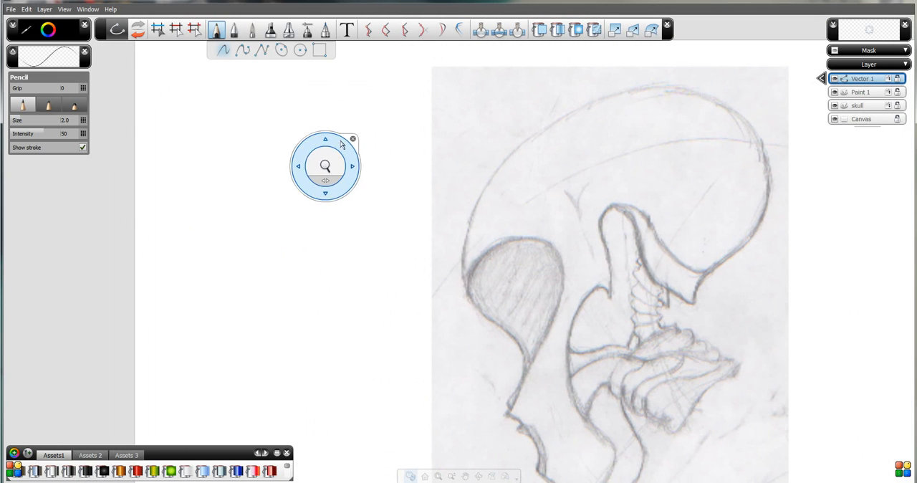
mouse_move(481, 218)
mouse_down()
mouse_move(413, 209)
mouse_move(400, 231)
mouse_move(423, 218)
mouse_move(422, 203)
mouse_up()
mouse_move(288, 222)
mouse_down()
mouse_move(332, 216)
mouse_move(341, 231)
mouse_move(313, 229)
mouse_move(312, 218)
mouse_up()
mouse_move(237, 238)
mouse_down()
mouse_move(267, 260)
mouse_move(268, 249)
mouse_up()
drag(238, 167, 314, 226)
mouse_move(315, 227)
mouse_down()
mouse_move(302, 193)
mouse_move(359, 327)
mouse_up()
mouse_move(279, 217)
mouse_down()
mouse_move(354, 256)
mouse_move(374, 254)
mouse_up()
key(space)
Save the drawing as skull.dwg in the drawings folder, replacing the existing file and accepting the student version notice.
click(12, 10)
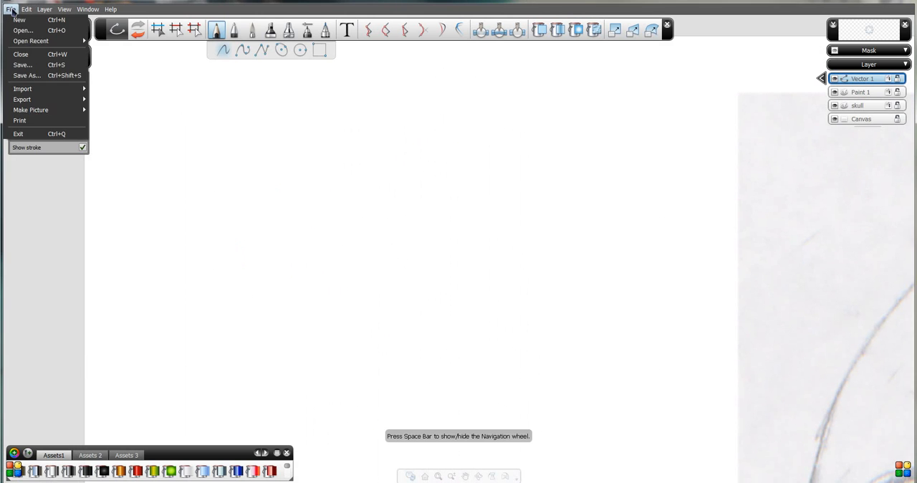
click(39, 64)
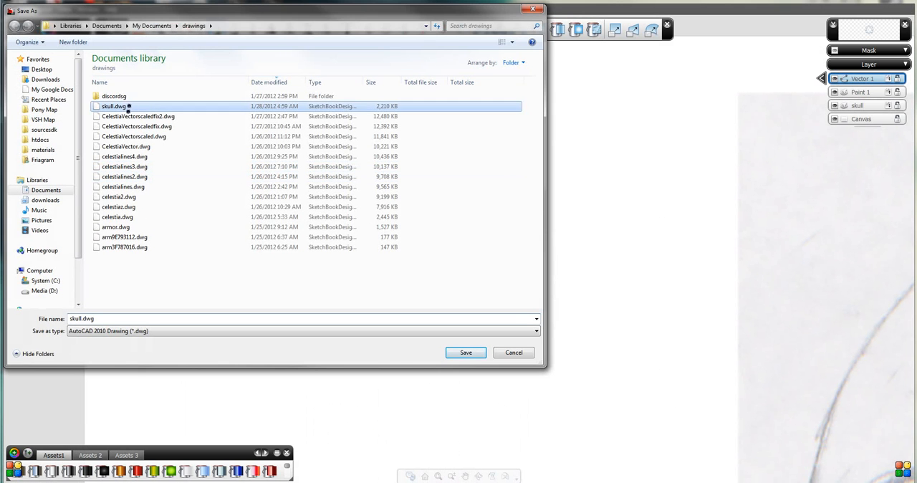
double_click(127, 106)
click(477, 247)
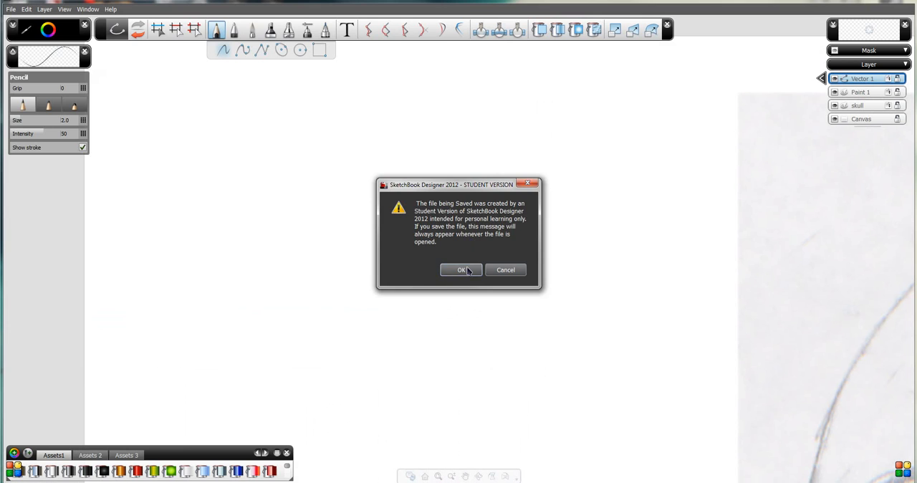
click(466, 270)
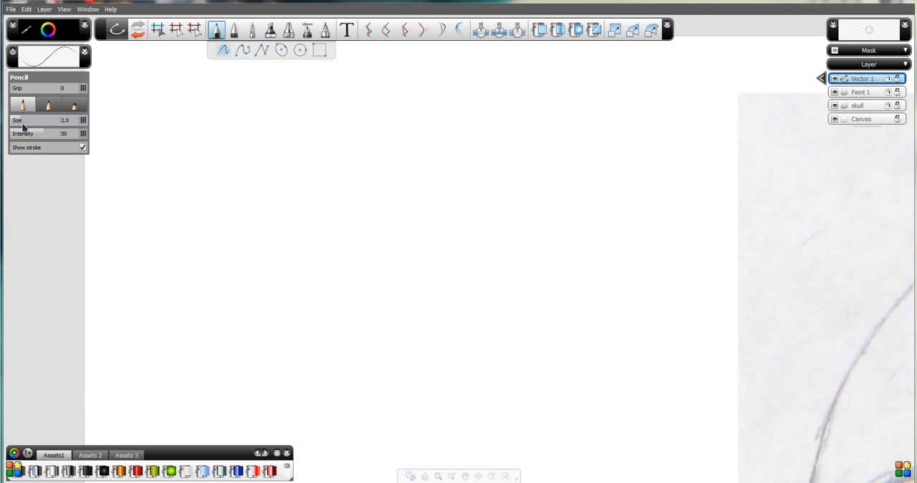
Set the Pencil size to 4.0 and intensity to 100, and draw a long wavy horizontal test stroke on the blank canvas.
drag(21, 125, 104, 134)
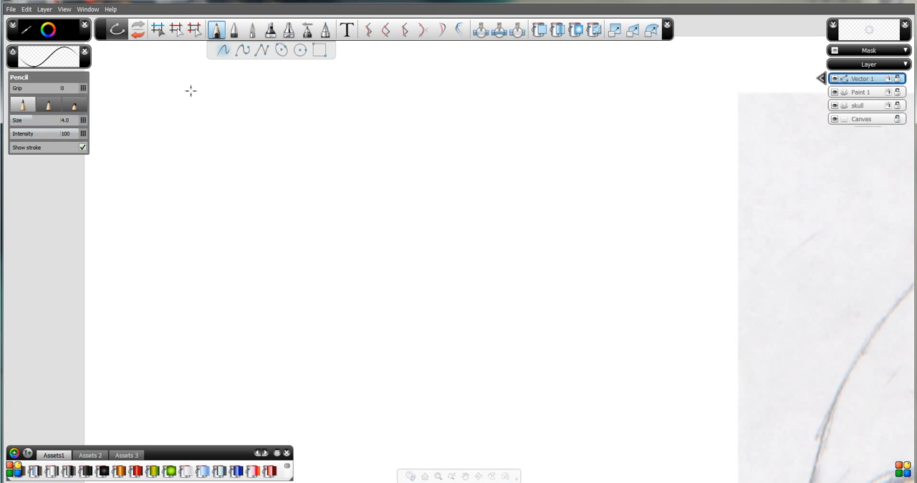
mouse_move(141, 130)
mouse_down()
mouse_move(185, 122)
mouse_move(223, 134)
mouse_move(447, 136)
mouse_up()
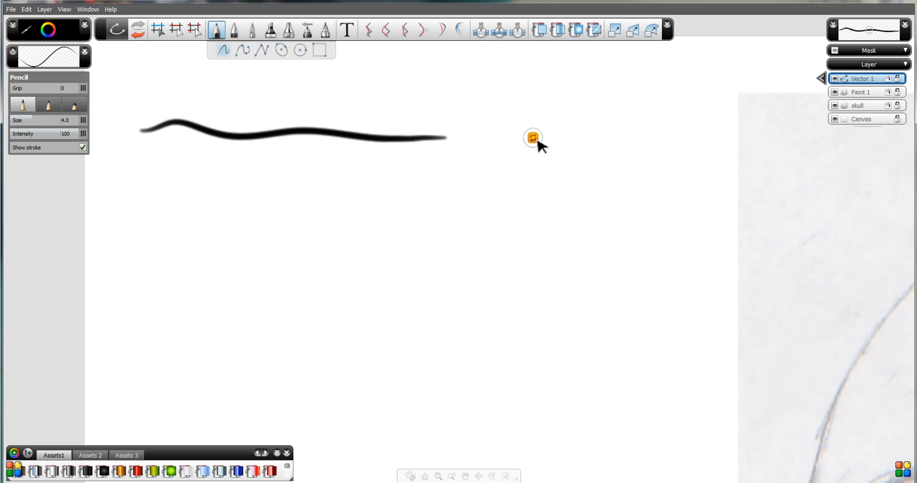
Set the Cycle & Smooth Manipulator display to Always in the Curve by Stroke preferences and accept the settings.
click(26, 9)
click(60, 200)
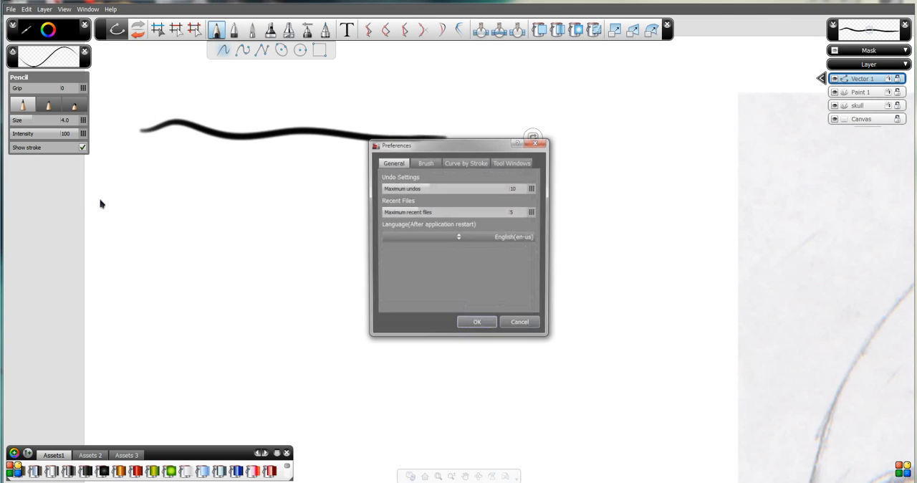
click(462, 165)
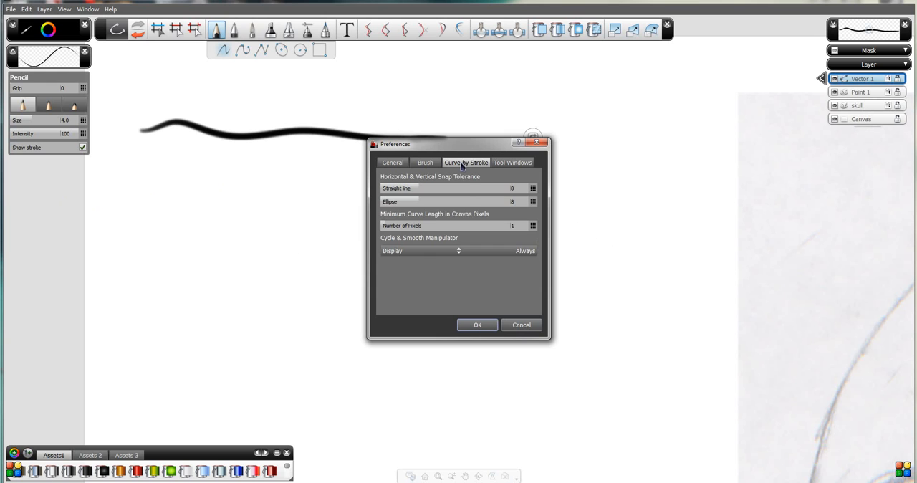
click(441, 255)
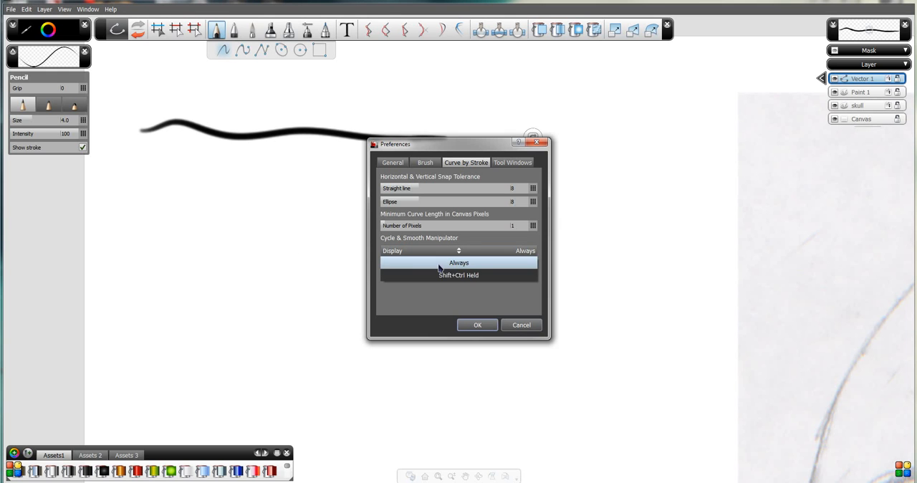
click(459, 262)
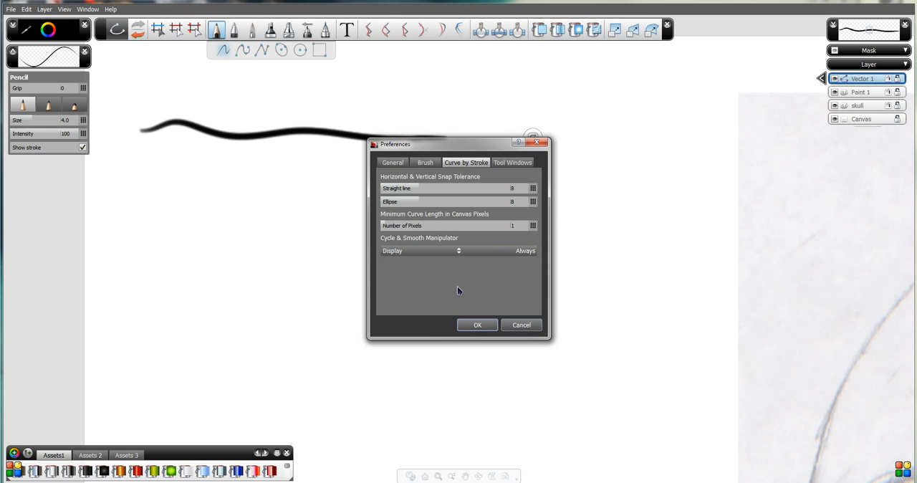
click(478, 326)
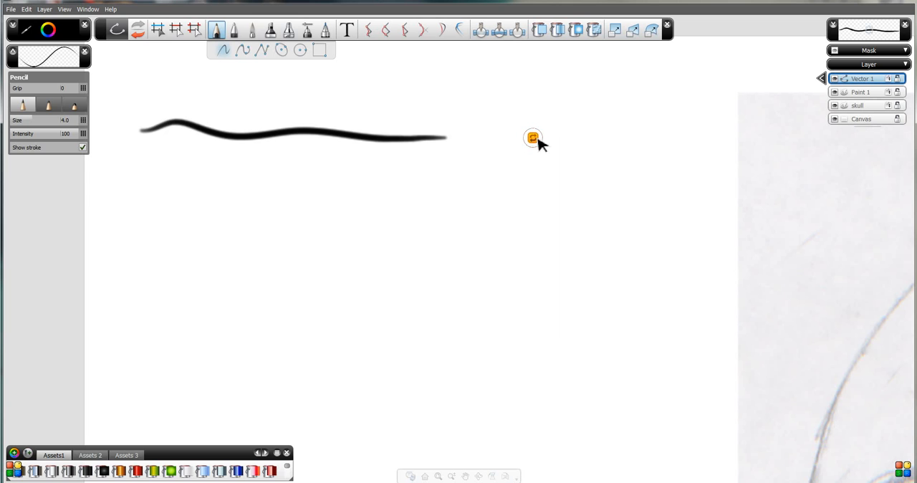
Cycle the wavy test stroke through its arc and straight-line versions back to the freehand curve, and smooth it with the manipulator.
click(534, 139)
click(534, 139)
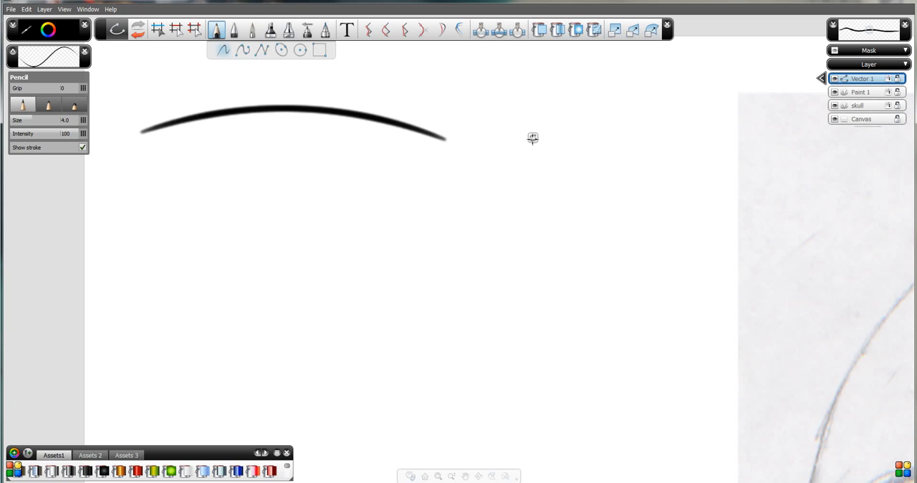
click(533, 138)
click(534, 139)
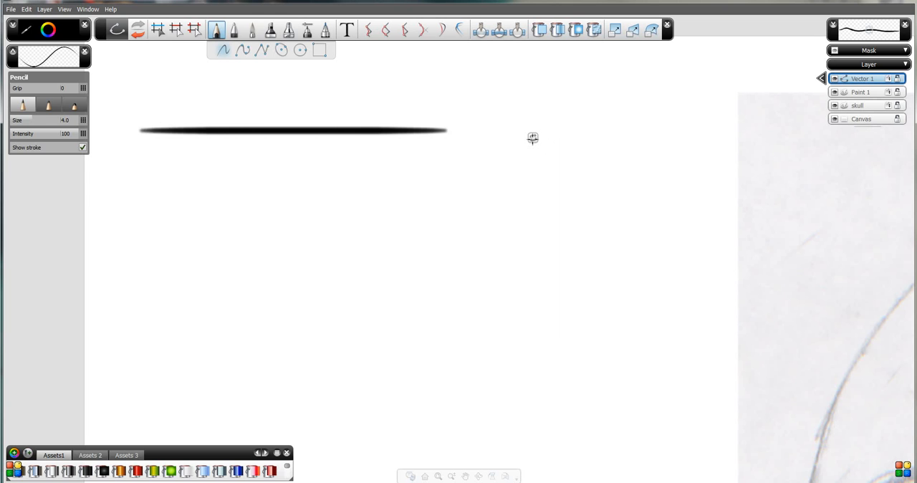
click(533, 139)
click(533, 138)
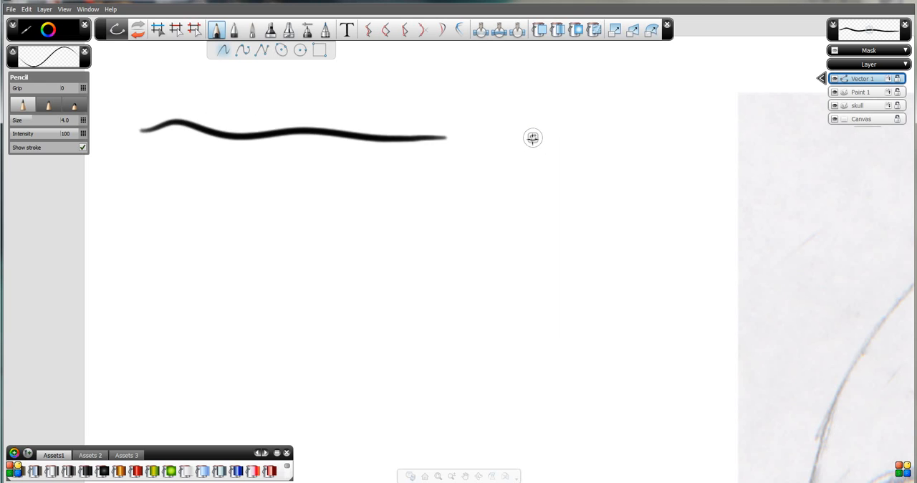
click(533, 139)
click(533, 139)
click(533, 138)
click(533, 138)
click(533, 138)
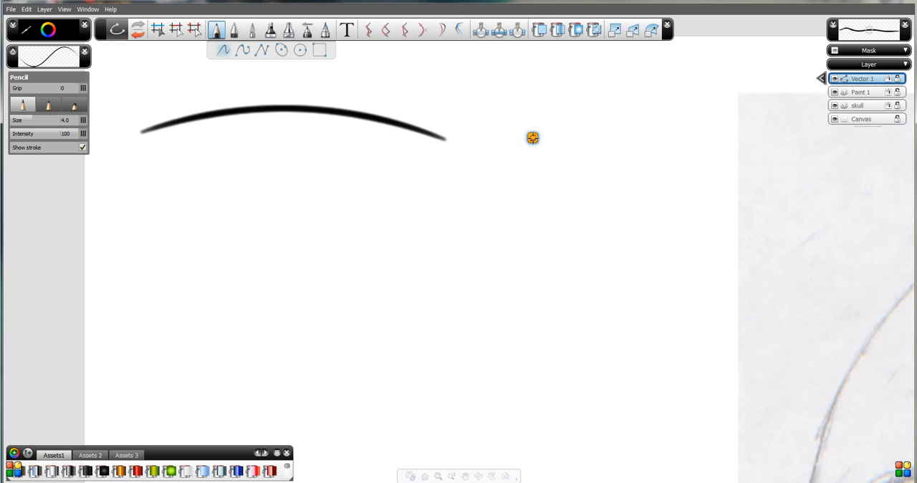
click(533, 139)
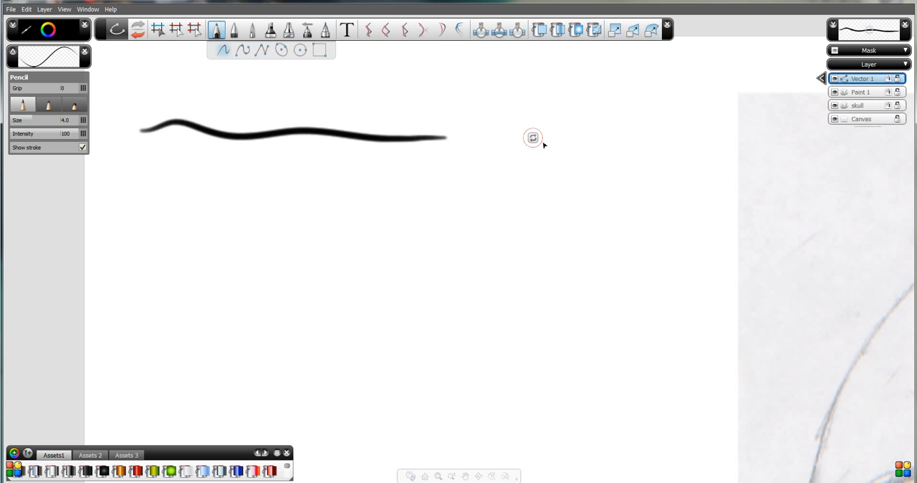
mouse_move(544, 143)
mouse_down()
mouse_move(574, 174)
mouse_move(535, 143)
mouse_move(535, 151)
mouse_up()
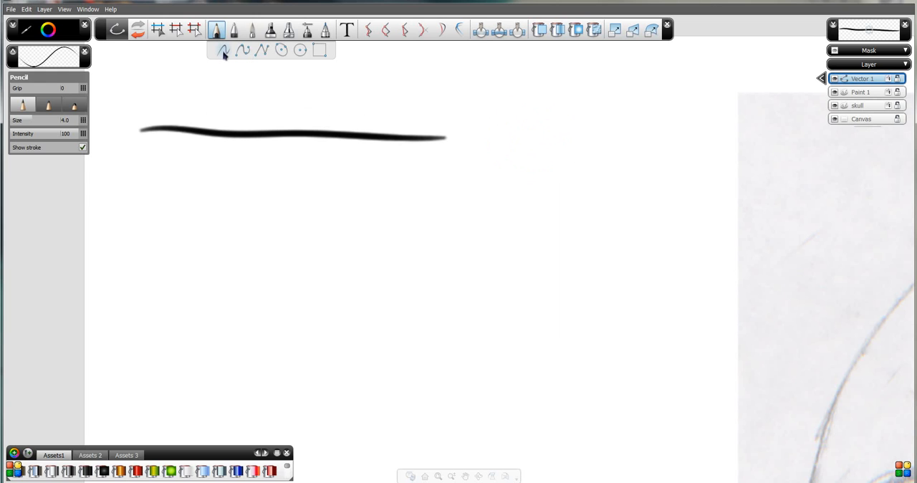
Draw a second pencil stroke below the first with the middle pencil type, and compare the three types on it, ending on the first.
click(49, 107)
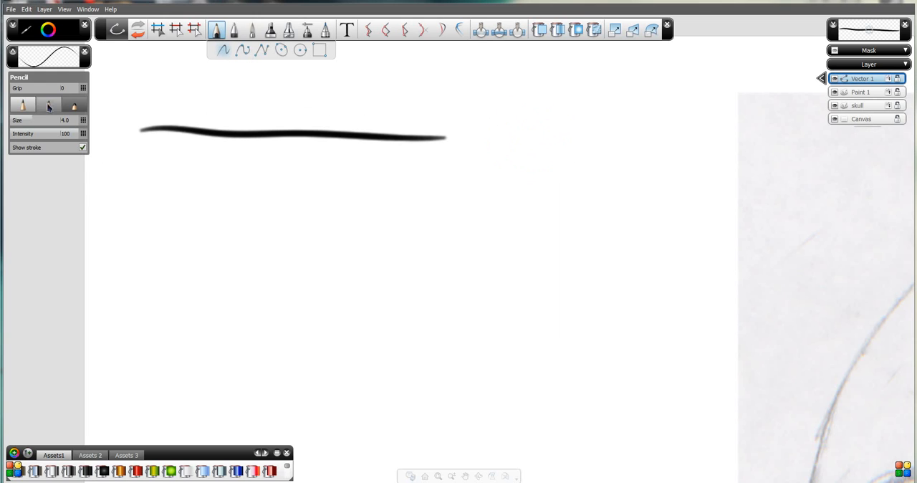
drag(154, 163, 473, 179)
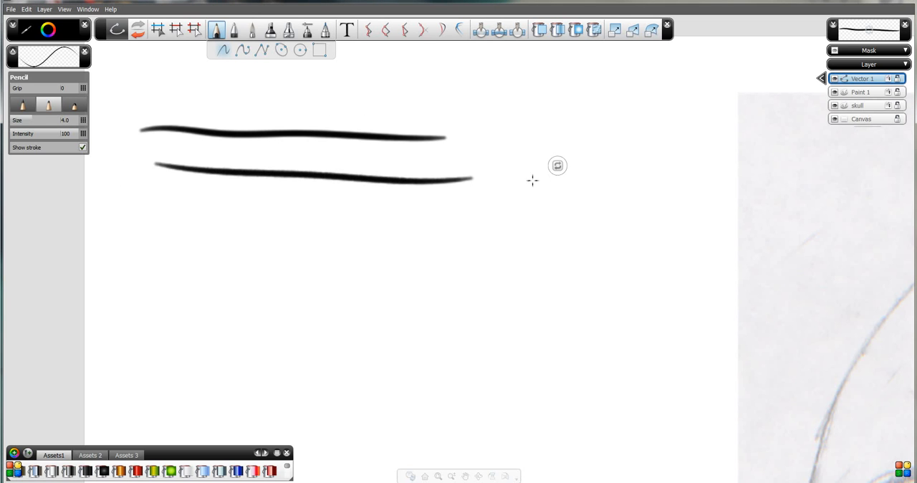
click(71, 107)
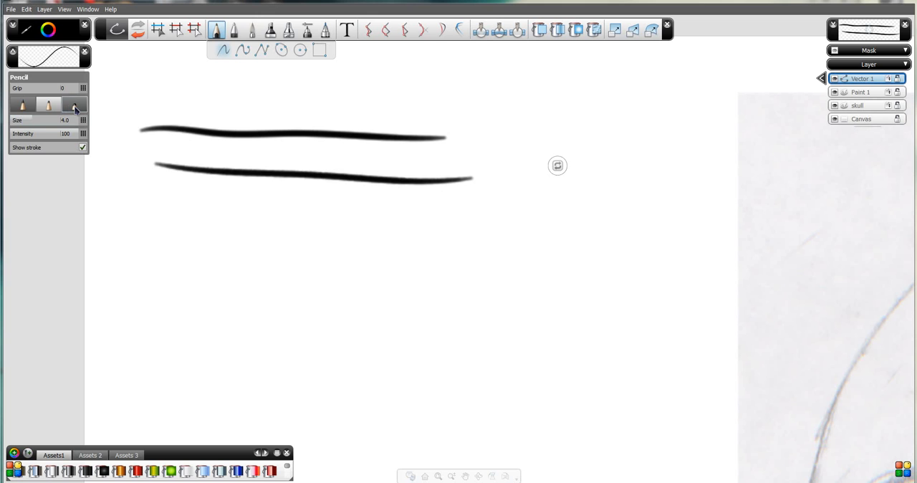
drag(298, 252, 619, 244)
click(22, 106)
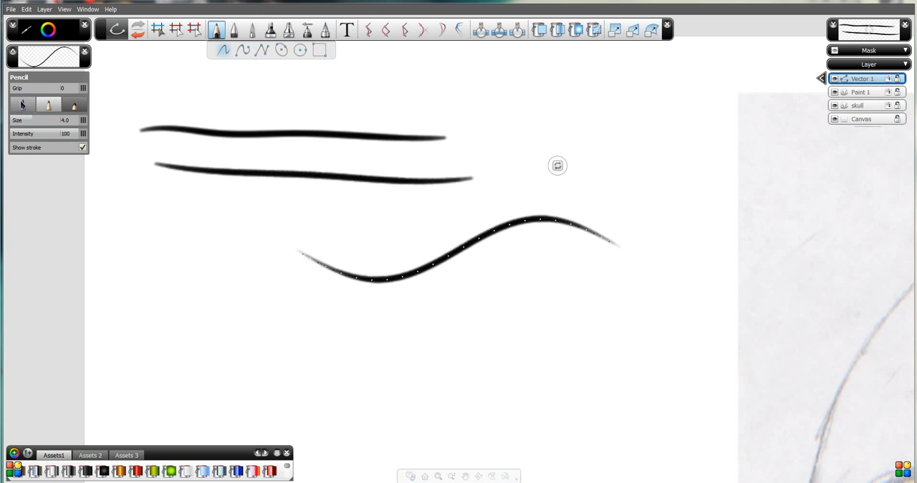
click(55, 110)
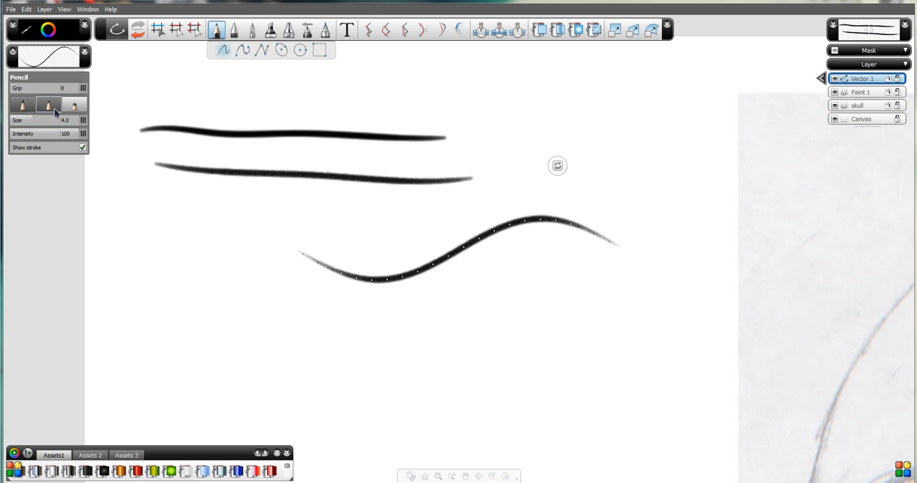
click(47, 107)
click(26, 107)
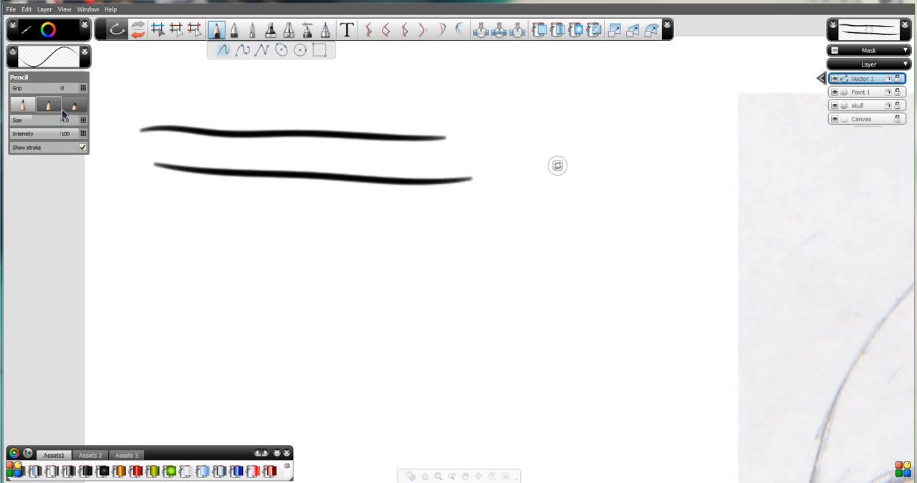
Draw a wavy Paint brush stroke and a Marker stroke beneath it, both at size 20.0 and intensity 80, below the pencil strokes.
click(271, 33)
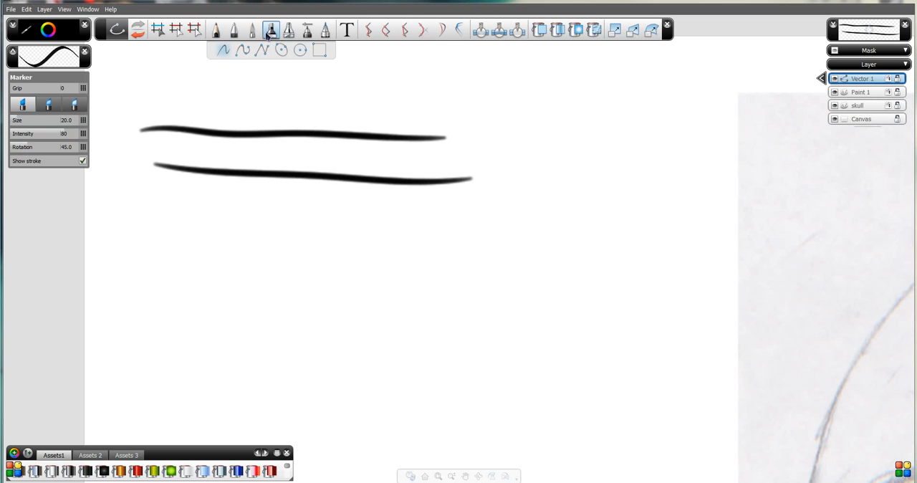
click(252, 31)
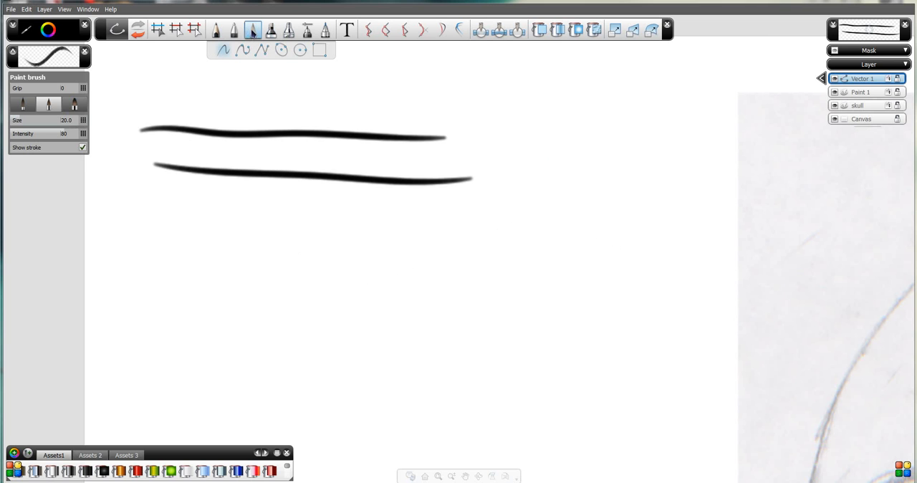
mouse_move(152, 195)
mouse_down()
mouse_move(400, 240)
mouse_move(466, 233)
mouse_up()
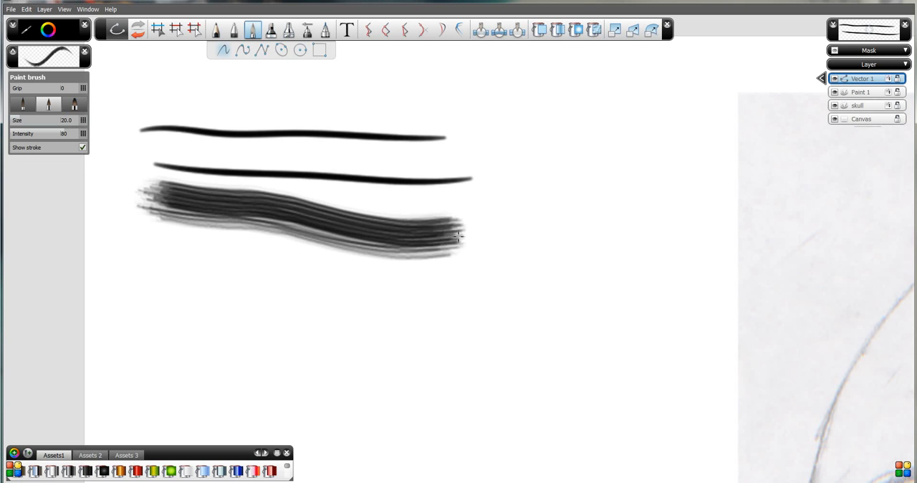
click(271, 30)
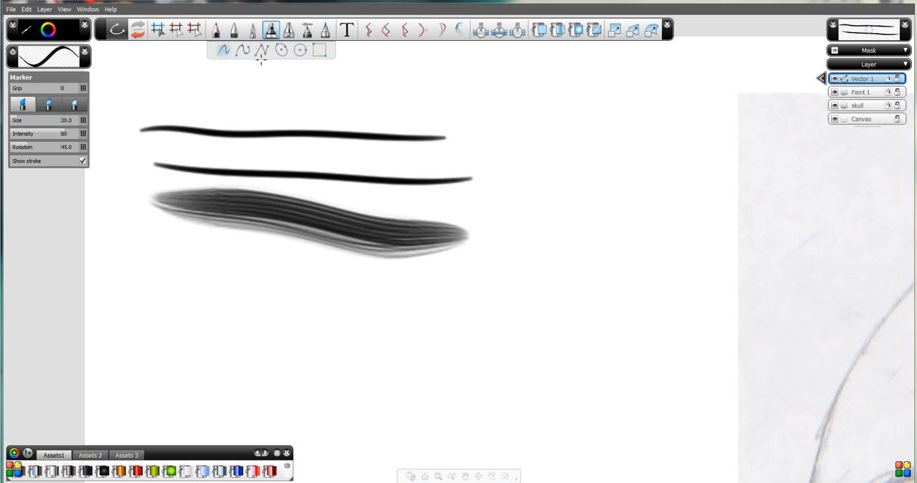
drag(179, 289, 328, 302)
drag(392, 305, 486, 322)
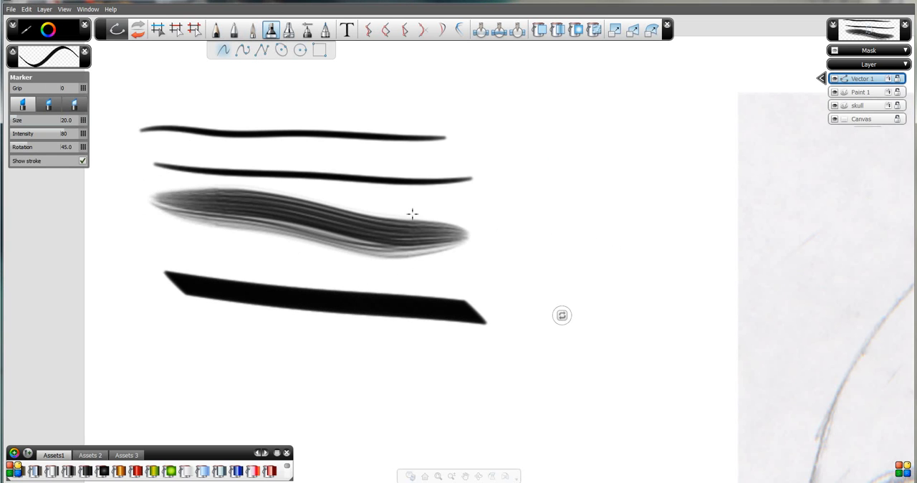
Try an Air brush stroke at size 100.0 and intensity 10 over the test strokes, and undo it.
click(324, 30)
click(307, 30)
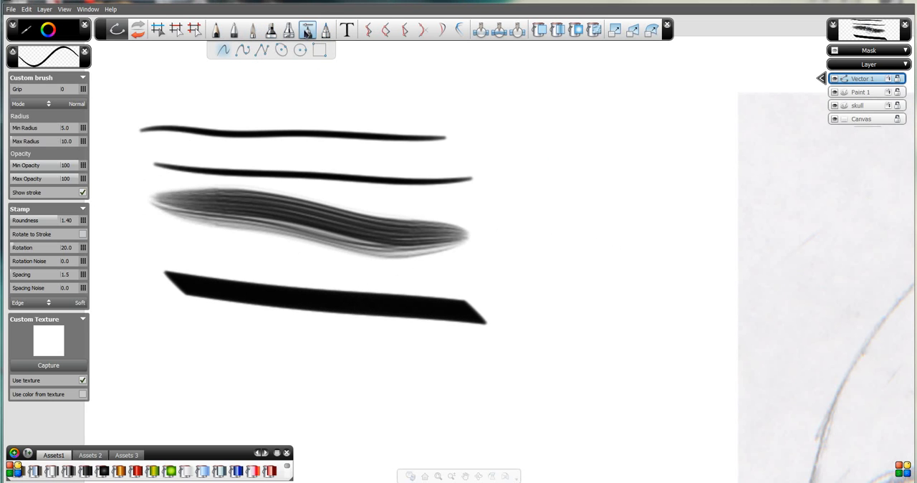
click(289, 30)
mouse_move(217, 388)
mouse_down()
mouse_move(303, 366)
mouse_move(492, 350)
mouse_move(399, 366)
mouse_move(218, 335)
mouse_move(475, 356)
mouse_move(217, 352)
mouse_move(487, 371)
mouse_move(231, 341)
mouse_move(237, 290)
mouse_up()
key(space)
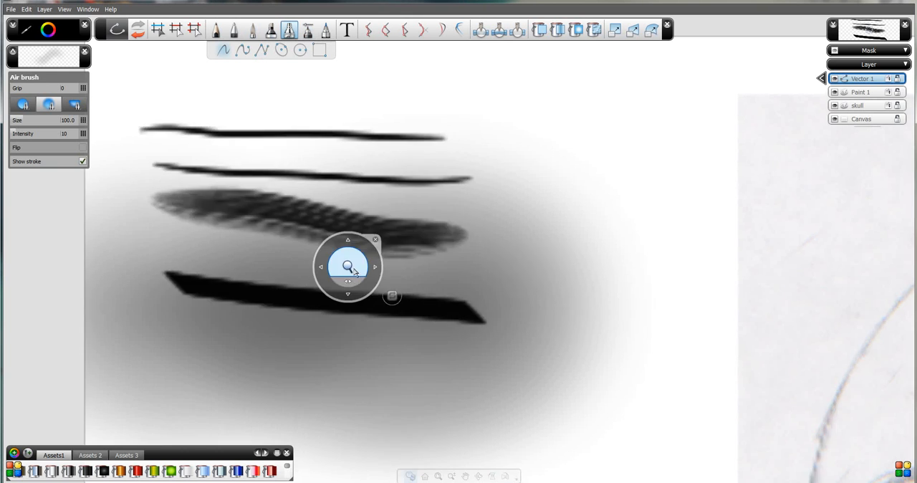
drag(358, 272, 373, 354)
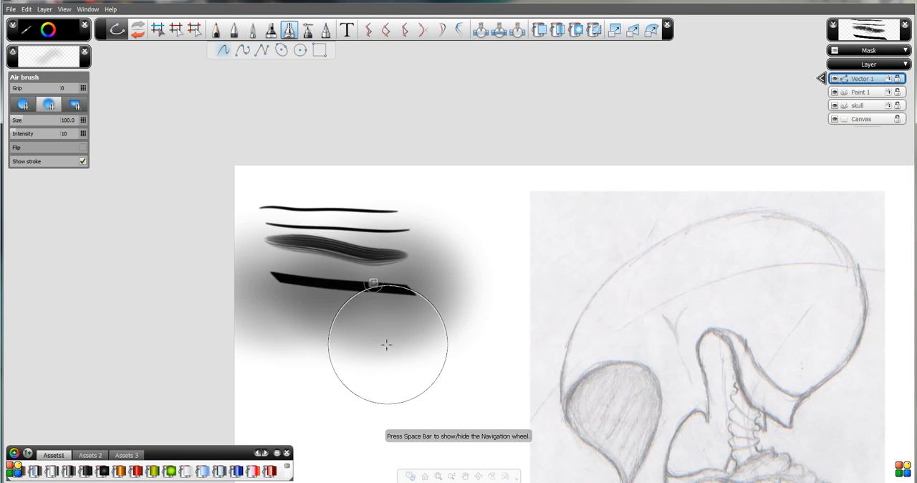
key(ctrl+z)
Draw a wavy guide curve below the marker stroke and review the guide curve visibility options without changing them.
key(space)
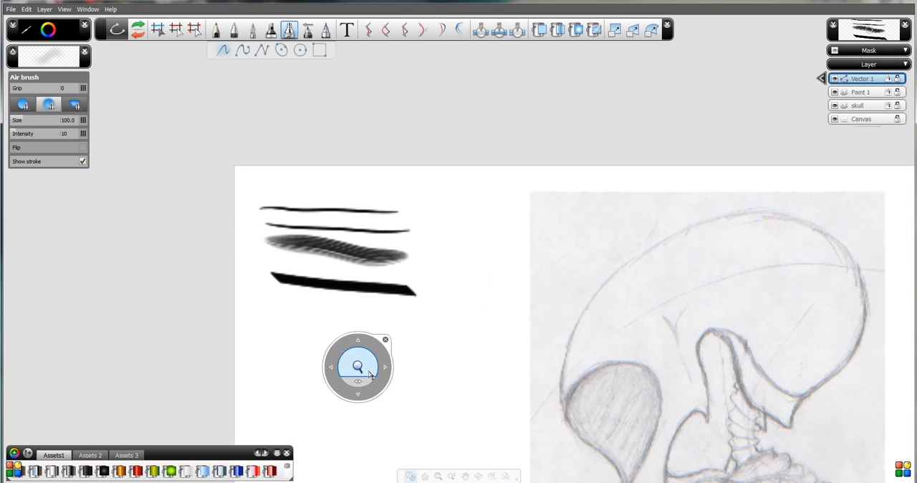
drag(358, 364, 306, 201)
drag(300, 172, 297, 66)
drag(301, 111, 305, 159)
key(space)
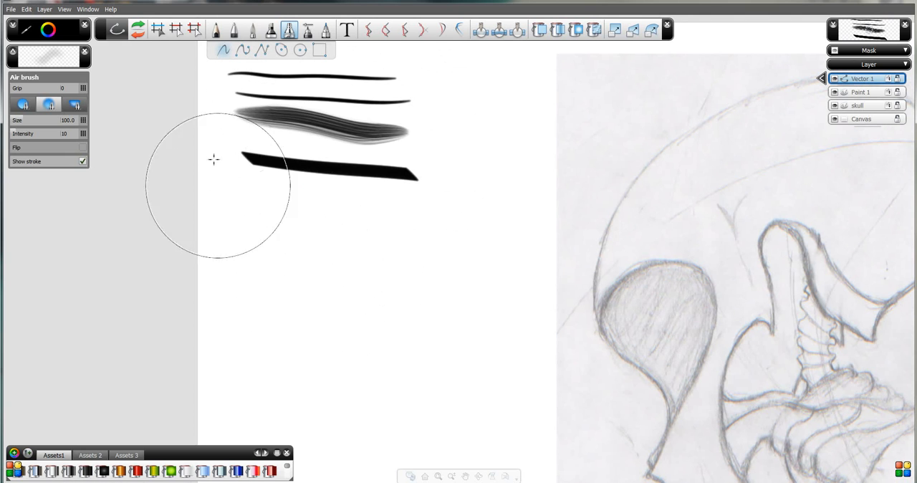
click(308, 30)
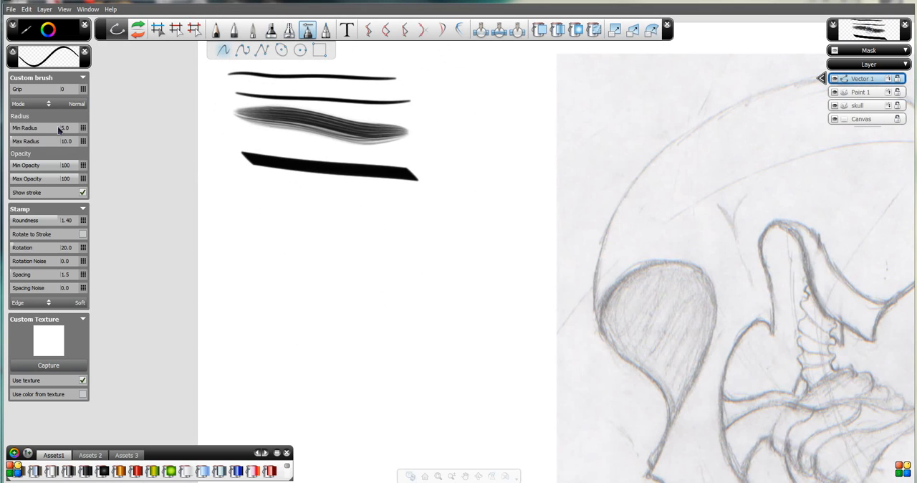
click(326, 30)
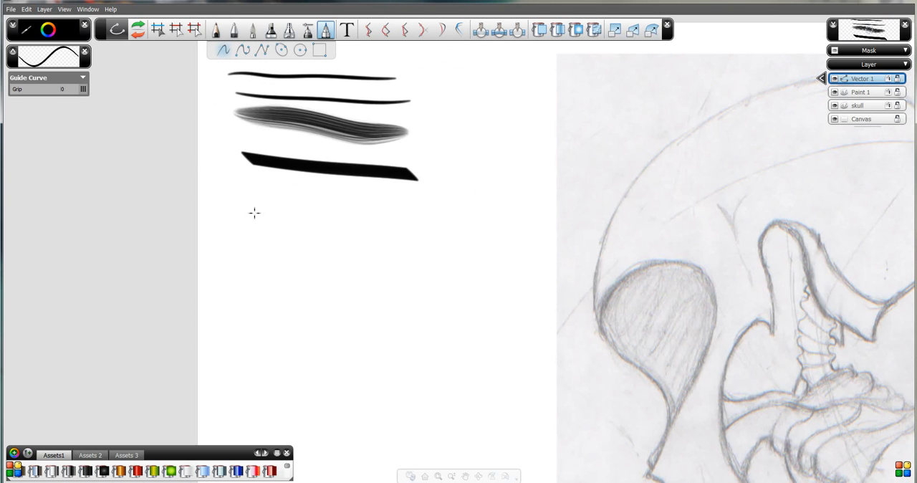
mouse_move(248, 212)
mouse_down()
mouse_move(407, 231)
mouse_move(473, 225)
mouse_up()
key(space)
drag(349, 278, 300, 189)
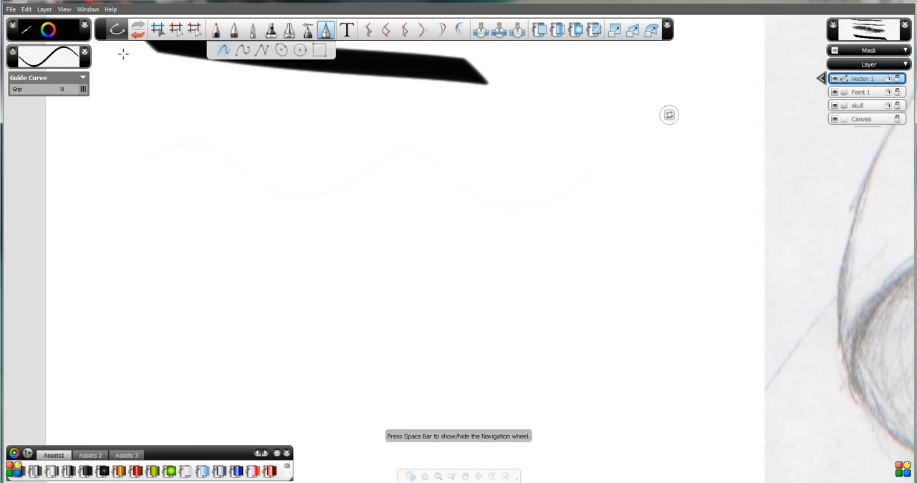
click(63, 10)
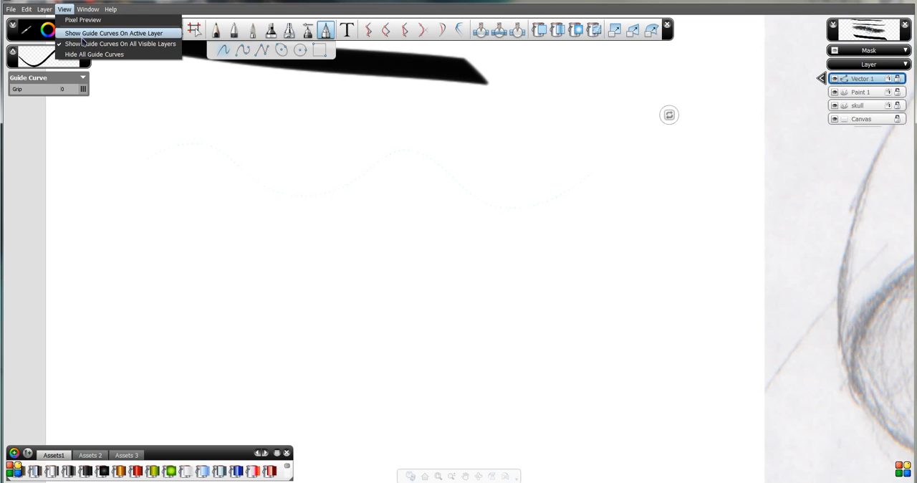
click(238, 2)
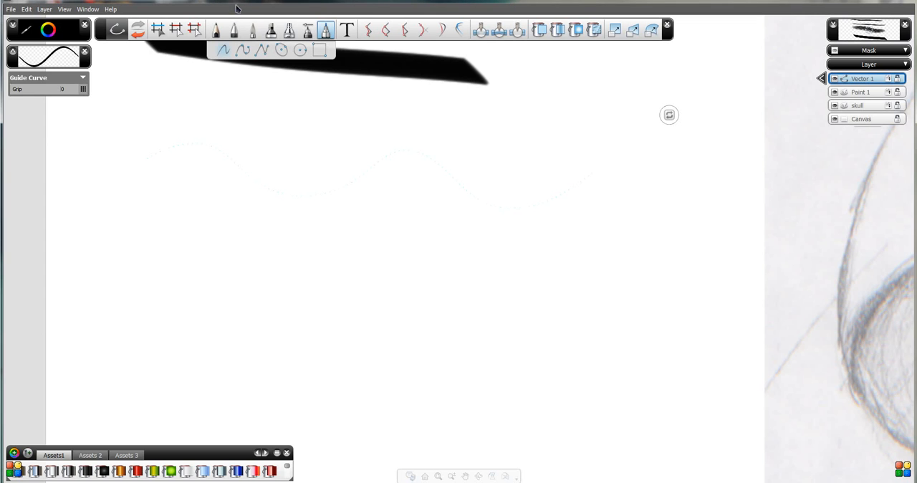
Draw four Pen test strokes below the guide curve at size 2.0 and intensity 50, comparing the three pen types.
click(235, 30)
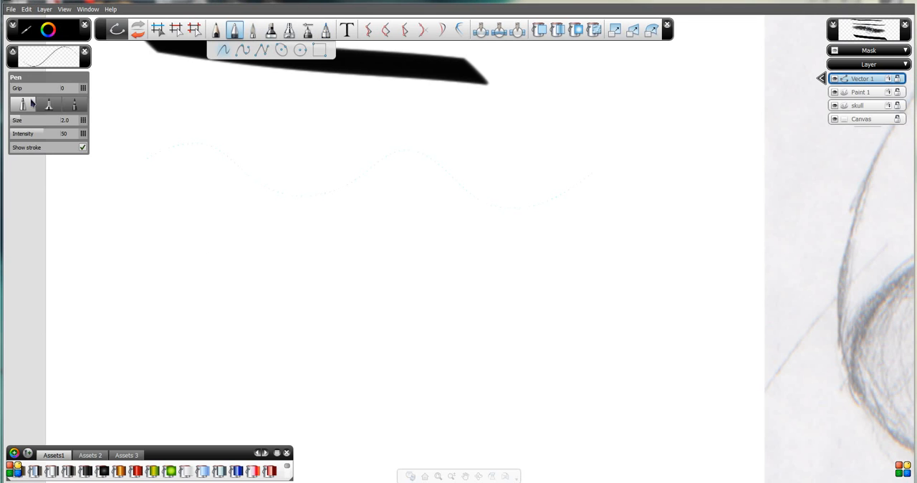
mouse_move(145, 258)
mouse_down()
mouse_move(177, 239)
mouse_move(235, 256)
mouse_move(383, 262)
mouse_move(488, 242)
mouse_up()
click(73, 105)
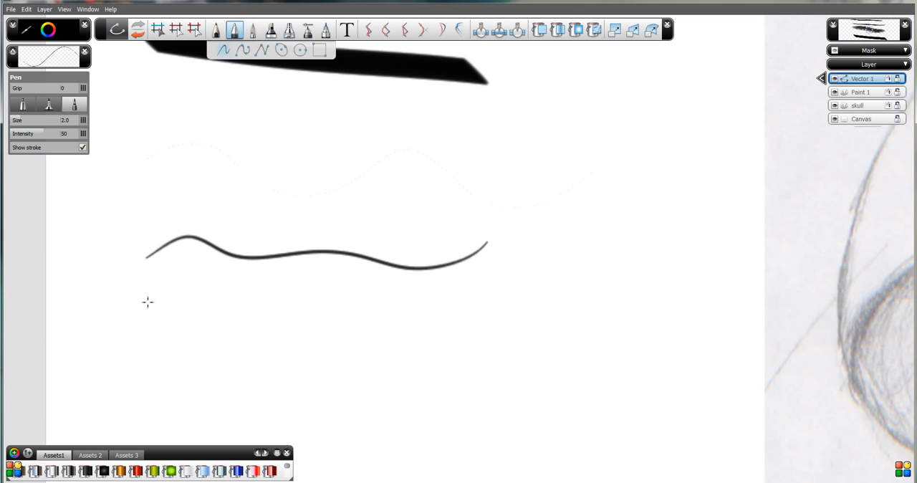
drag(135, 315, 399, 330)
click(49, 104)
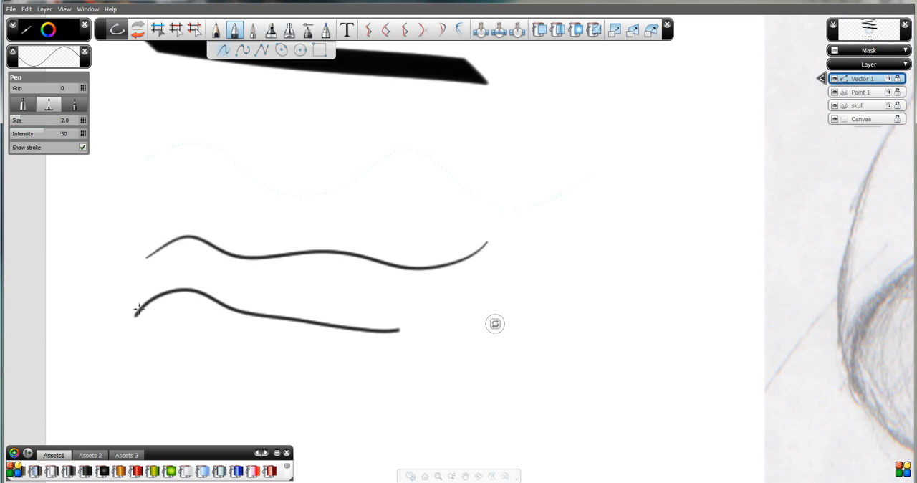
drag(156, 357, 490, 386)
drag(98, 306, 370, 305)
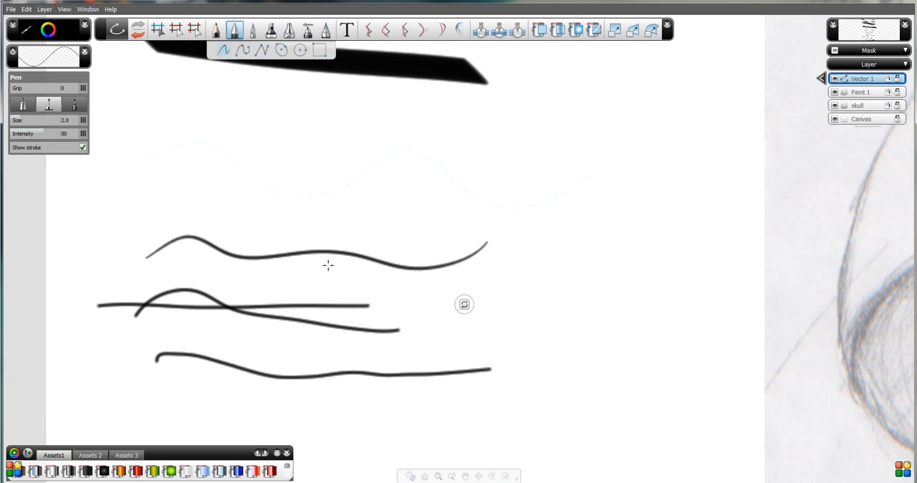
Delete the pen strokes, the guide curve and all the earlier brush test strokes from the Vector 1 layer.
click(156, 31)
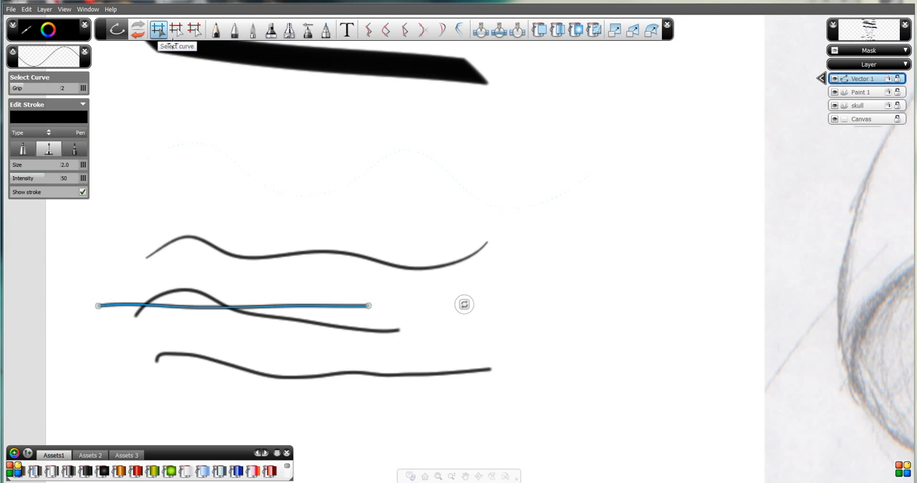
drag(546, 416, 94, 104)
key(Delete)
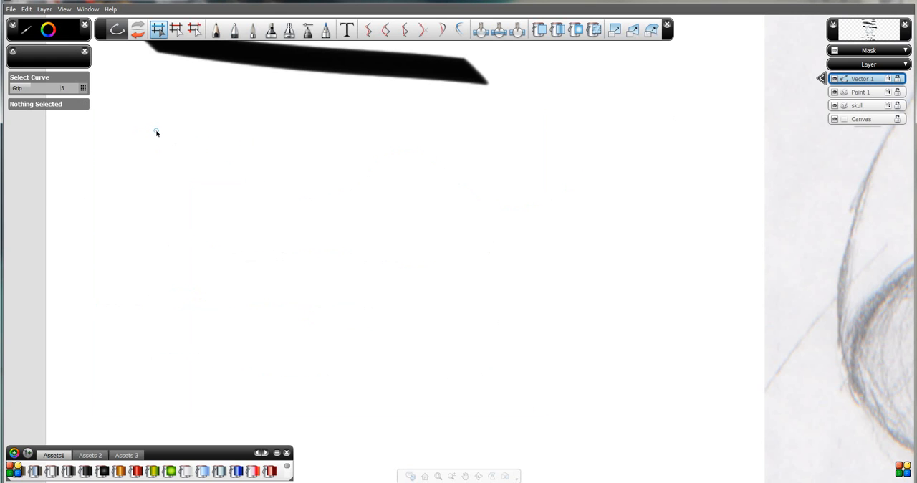
key(space)
drag(313, 145, 330, 261)
mouse_move(334, 106)
mouse_down()
mouse_move(352, 227)
mouse_move(346, 219)
mouse_up()
drag(391, 288, 227, 119)
key(Delete)
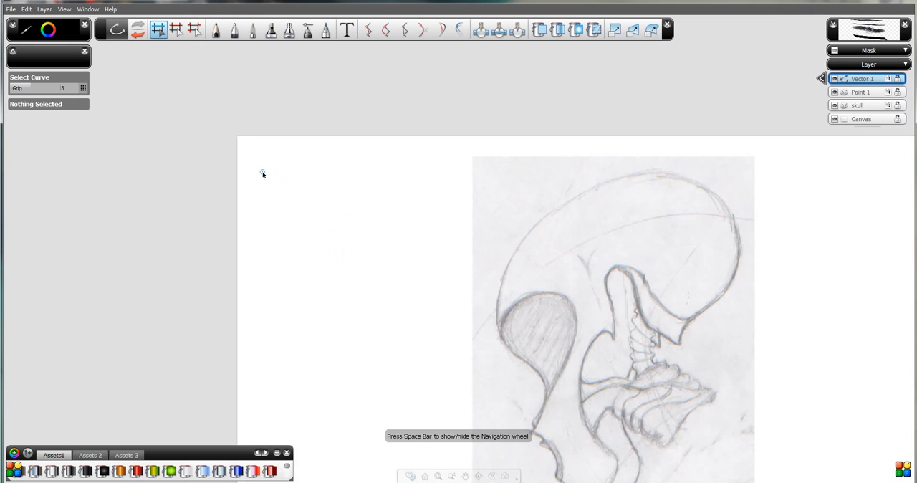
Set the Pen to size 3.0 and intensity 100, and draw two curved strokes that cross at both ends beside the skull sketch.
key(space)
drag(304, 267, 318, 162)
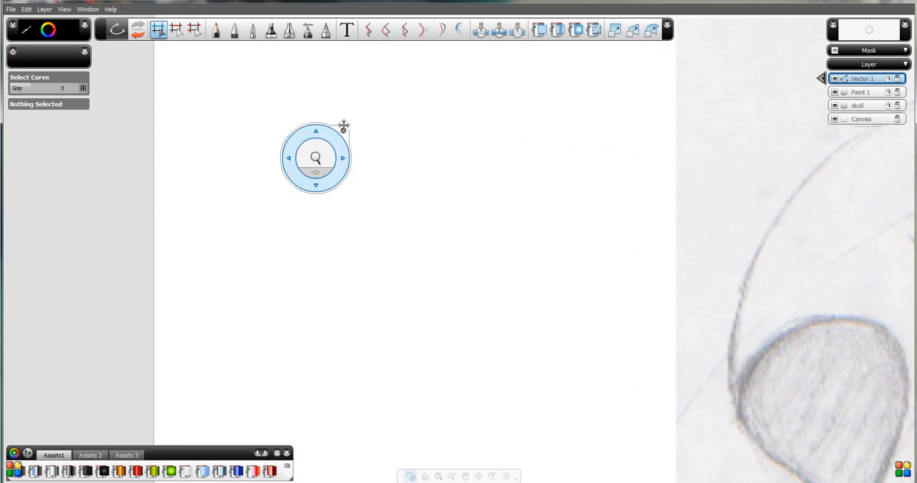
drag(344, 127, 298, 200)
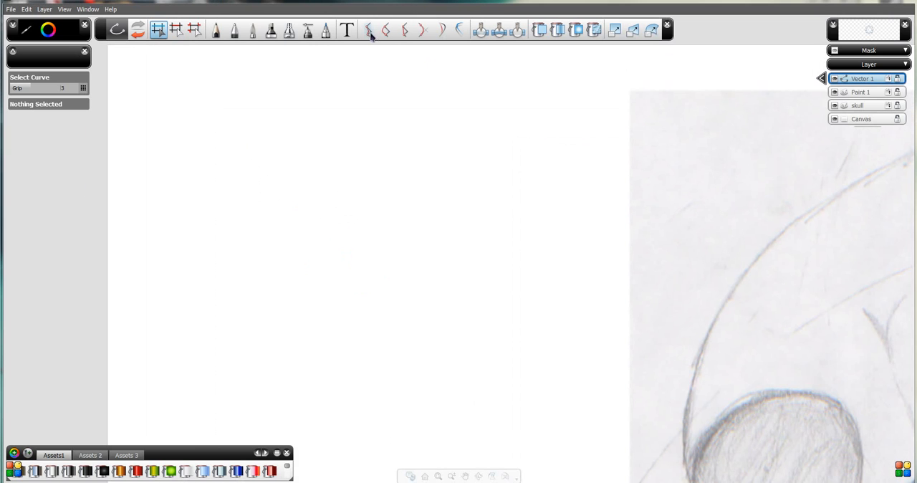
click(234, 32)
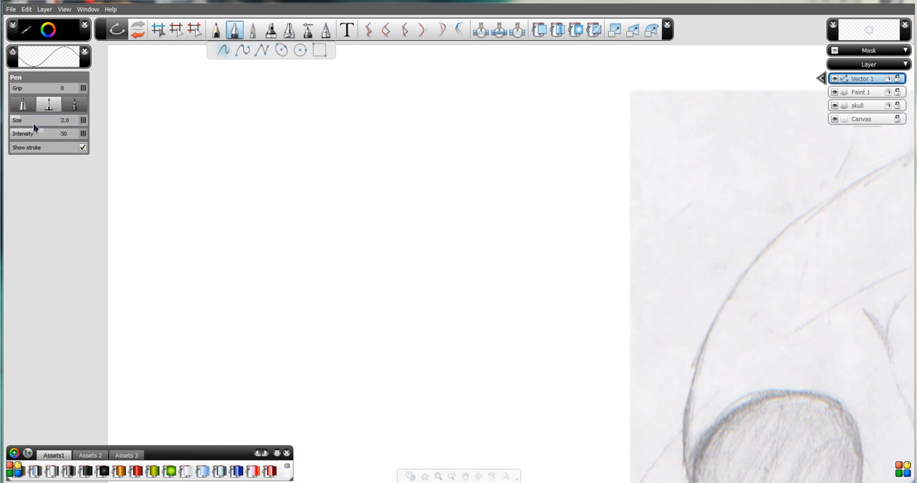
mouse_move(25, 125)
mouse_down()
mouse_move(85, 134)
mouse_move(279, 203)
mouse_up()
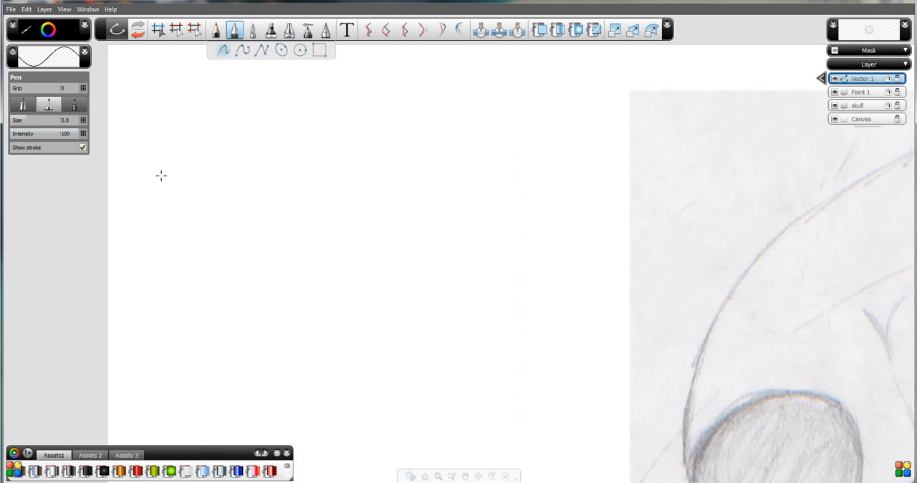
mouse_move(168, 208)
mouse_down()
mouse_move(216, 163)
mouse_move(287, 137)
mouse_move(334, 145)
mouse_move(375, 190)
mouse_move(356, 274)
mouse_move(256, 268)
mouse_up()
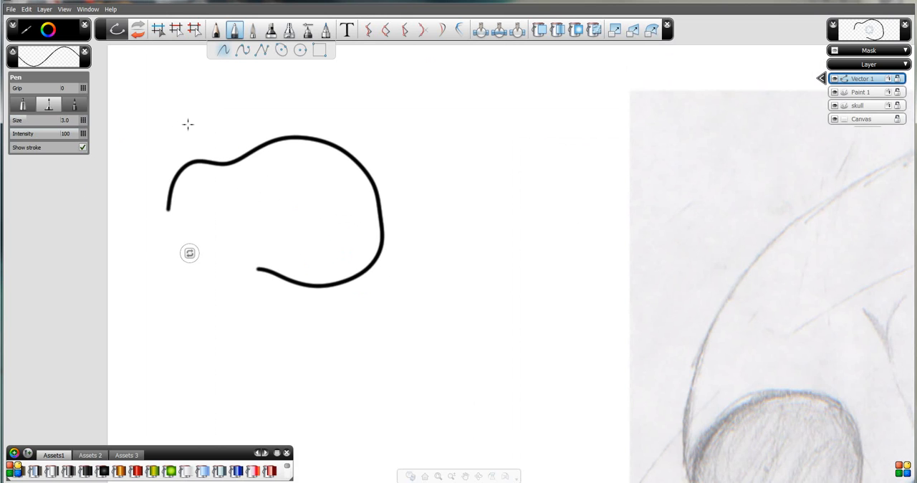
mouse_move(207, 129)
mouse_down()
mouse_move(198, 144)
mouse_move(219, 265)
mouse_move(314, 304)
mouse_up()
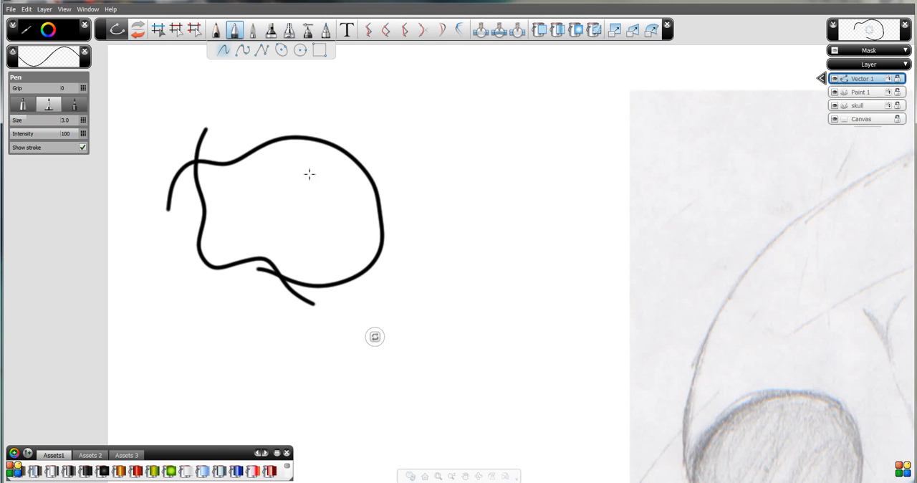
Combine the two curves at their lower and upper crossings into one smooth closed outline.
click(423, 30)
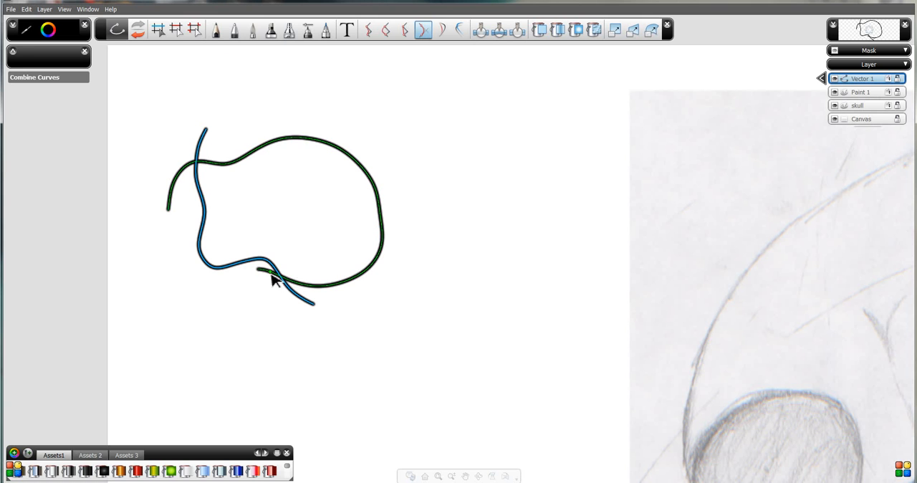
drag(294, 281, 231, 267)
click(273, 236)
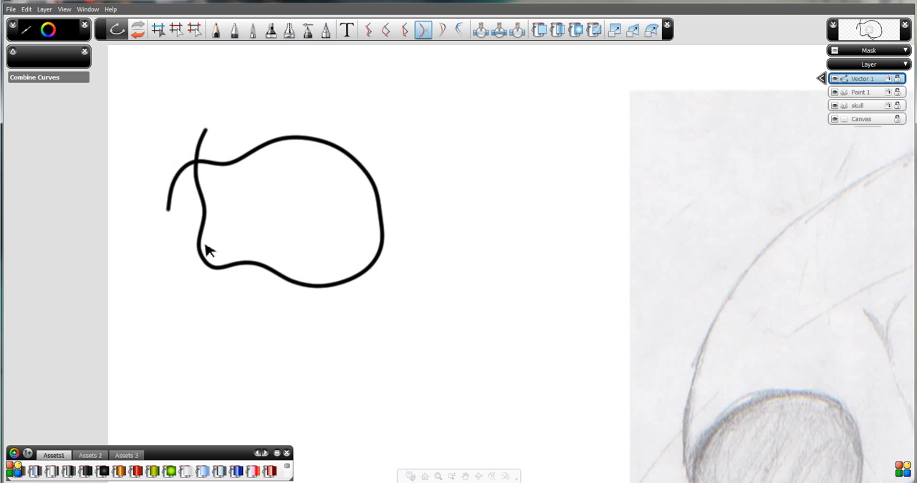
drag(198, 191, 223, 165)
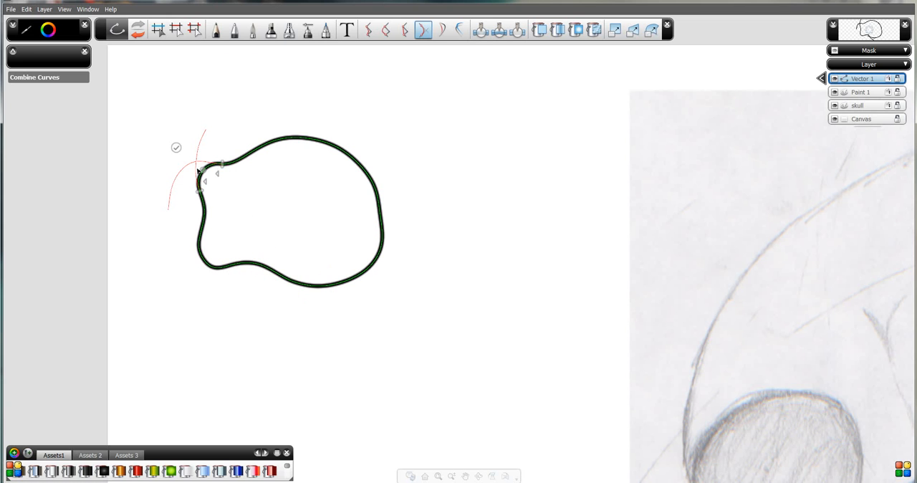
click(177, 148)
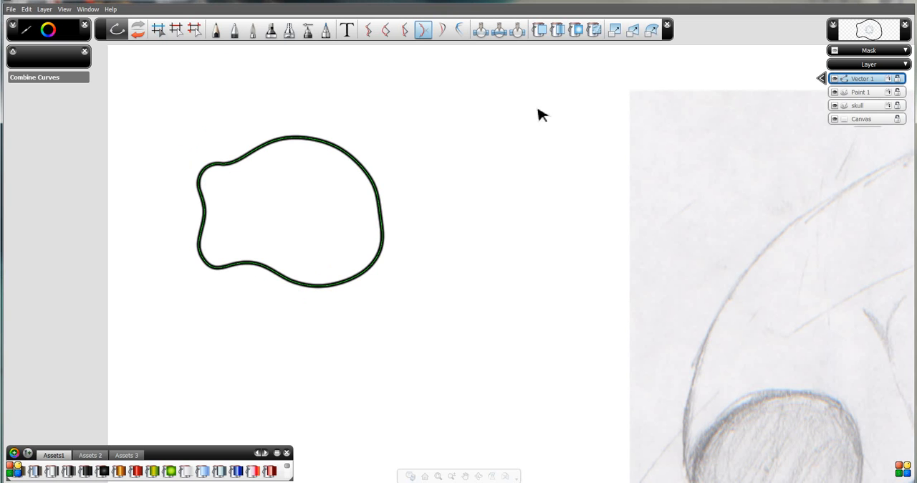
Fill the closed outline with solid grey, and delete the filled shape.
click(540, 30)
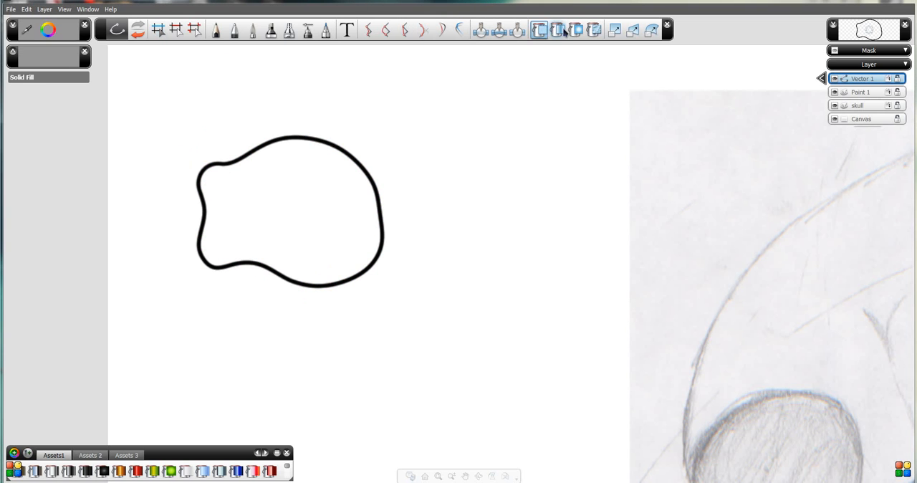
click(289, 217)
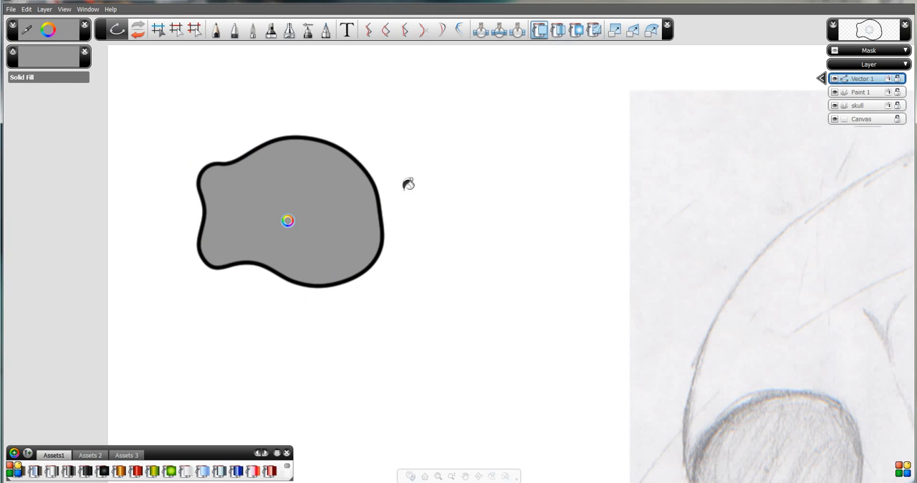
click(155, 33)
click(256, 147)
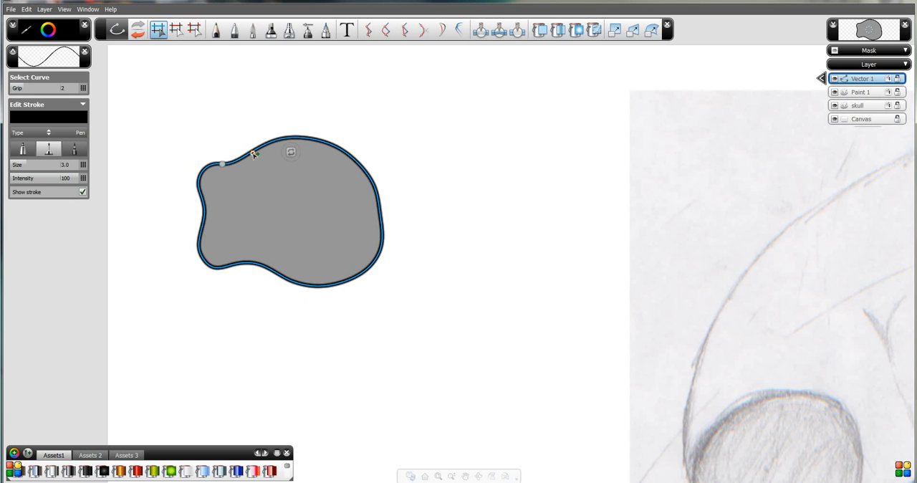
key(Delete)
Draw four crossing wavy Pen strokes, two roughly vertical and two roughly horizontal, enclosing a four-sided area.
click(235, 30)
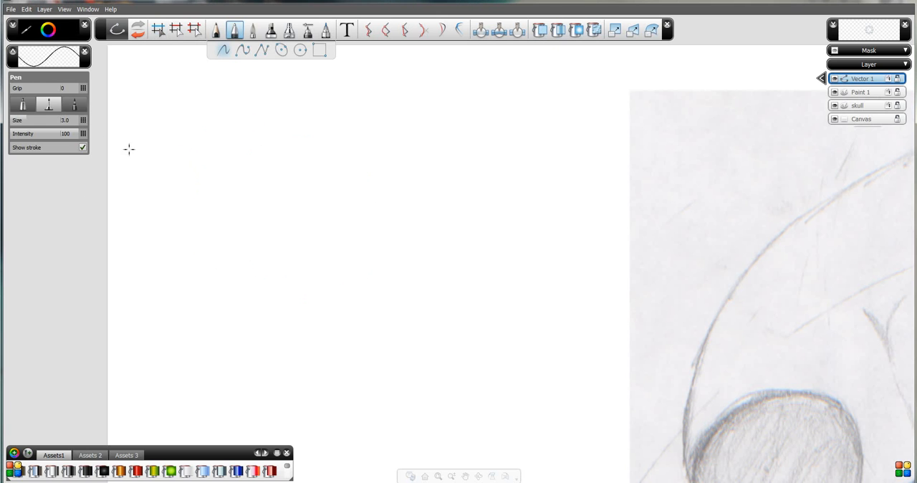
mouse_move(207, 111)
mouse_down()
mouse_move(315, 349)
mouse_move(319, 411)
mouse_up()
mouse_move(155, 244)
mouse_down()
mouse_move(230, 205)
mouse_move(458, 160)
mouse_up()
mouse_move(179, 372)
mouse_down()
mouse_move(447, 320)
mouse_move(477, 271)
mouse_up()
drag(360, 98, 394, 415)
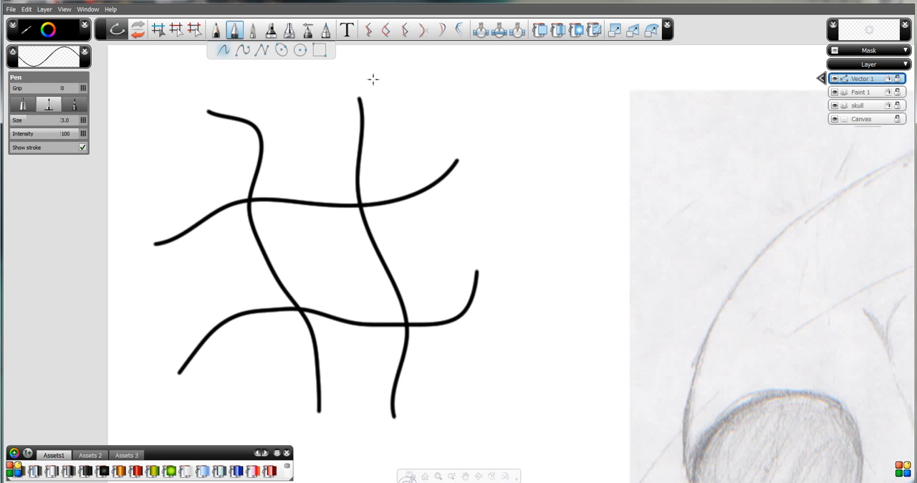
Select and delete the segment tails outside the crossings, and fill the enclosed four-sided shape with solid grey.
click(194, 29)
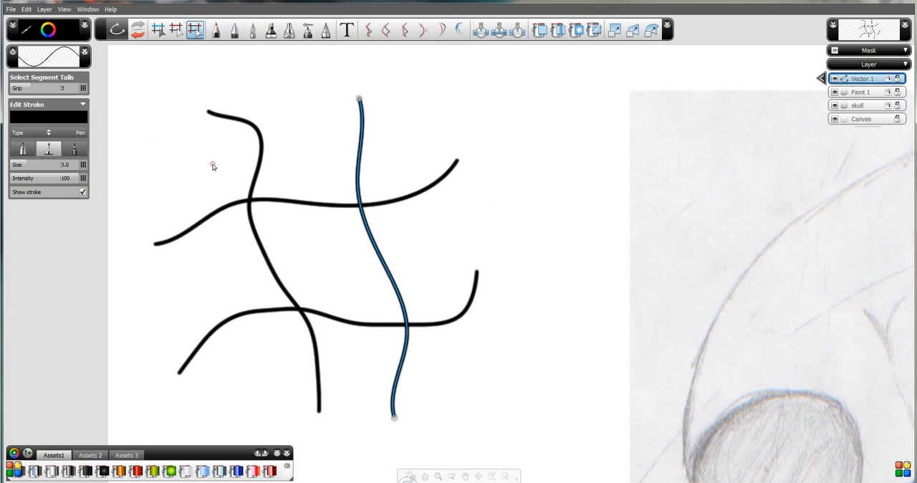
mouse_move(125, 85)
mouse_down()
mouse_move(274, 205)
mouse_move(520, 467)
mouse_up()
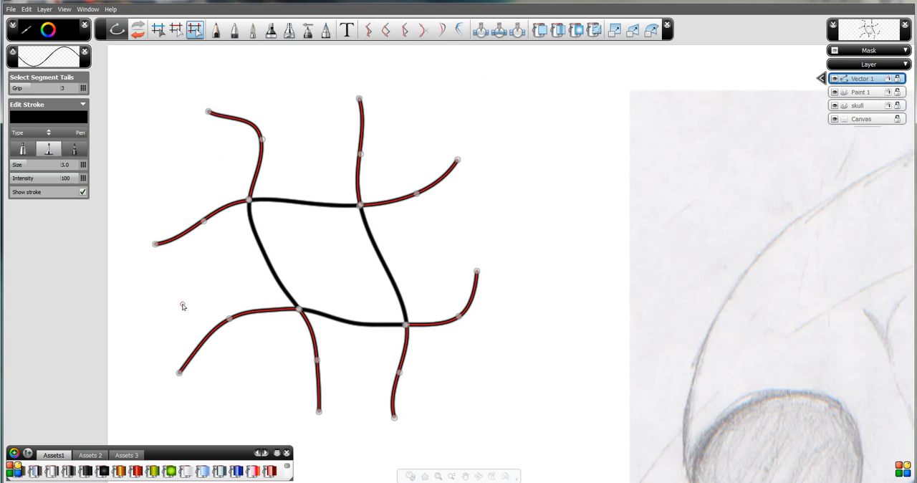
key(Delete)
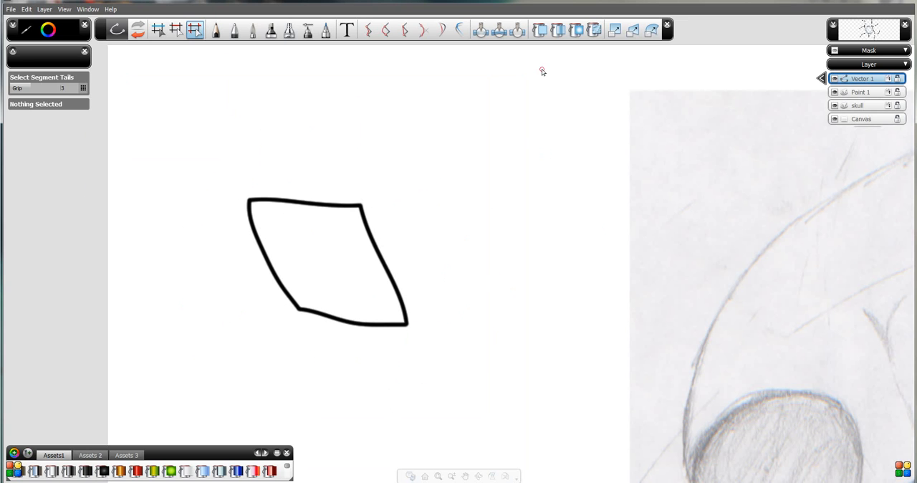
click(539, 30)
click(315, 241)
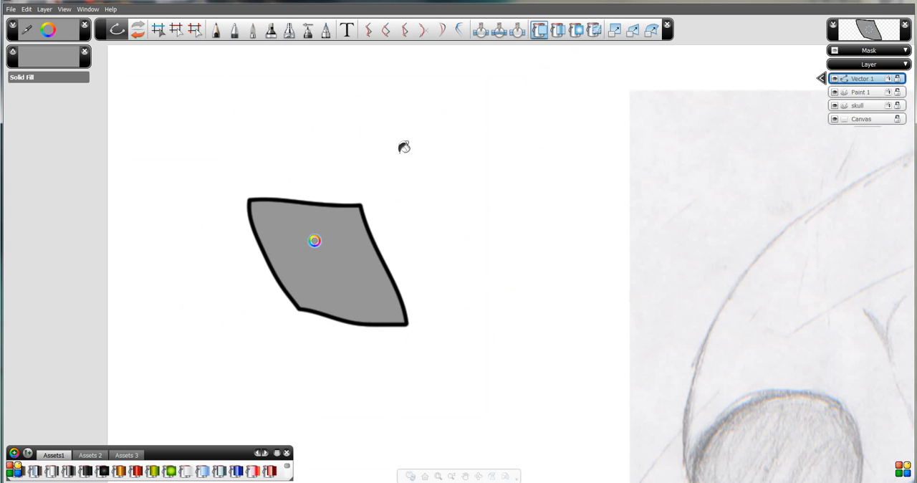
Reshape the filled four-sided shape by pulling each of its four corners outward.
click(195, 31)
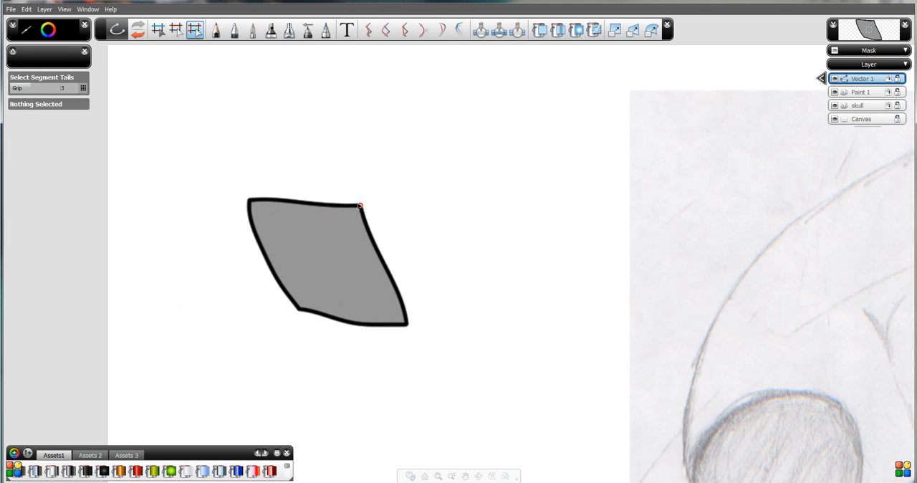
drag(359, 205, 386, 186)
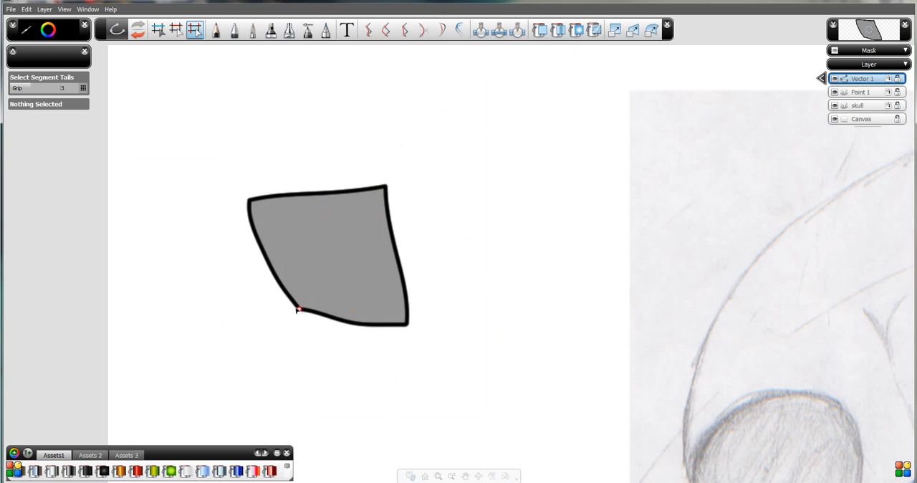
drag(297, 310, 240, 339)
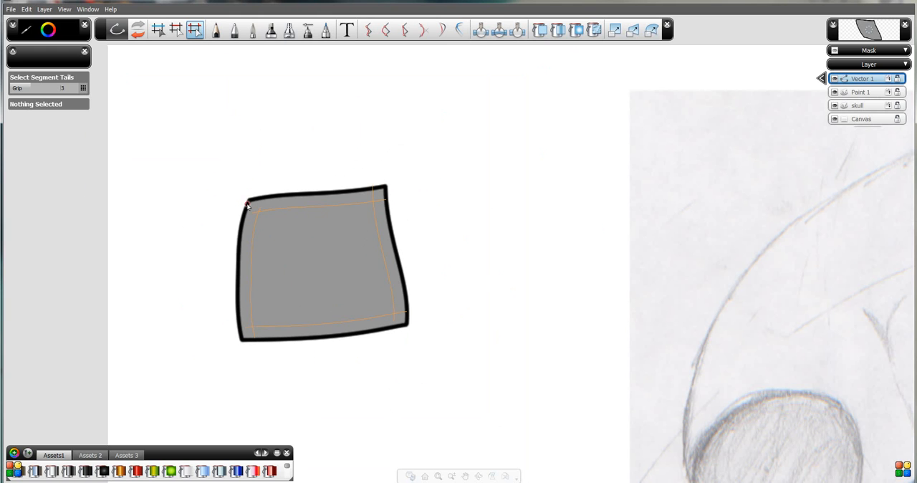
drag(249, 200, 219, 168)
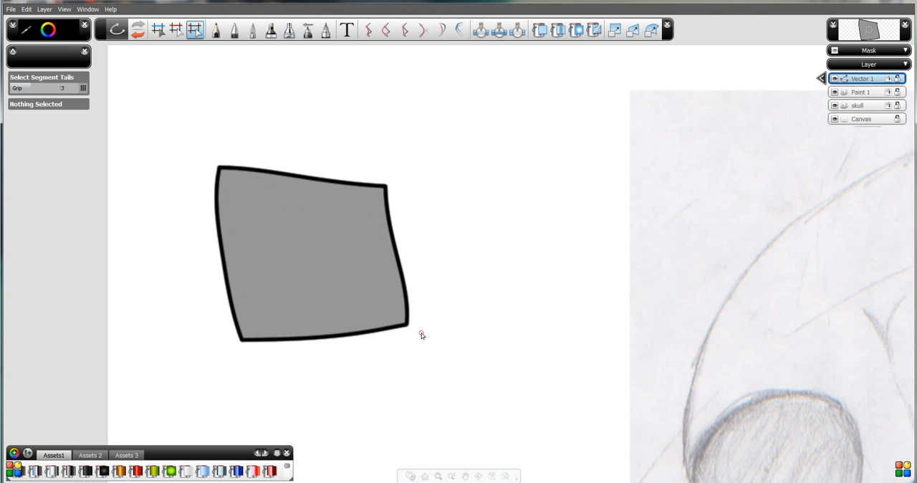
drag(407, 326, 424, 347)
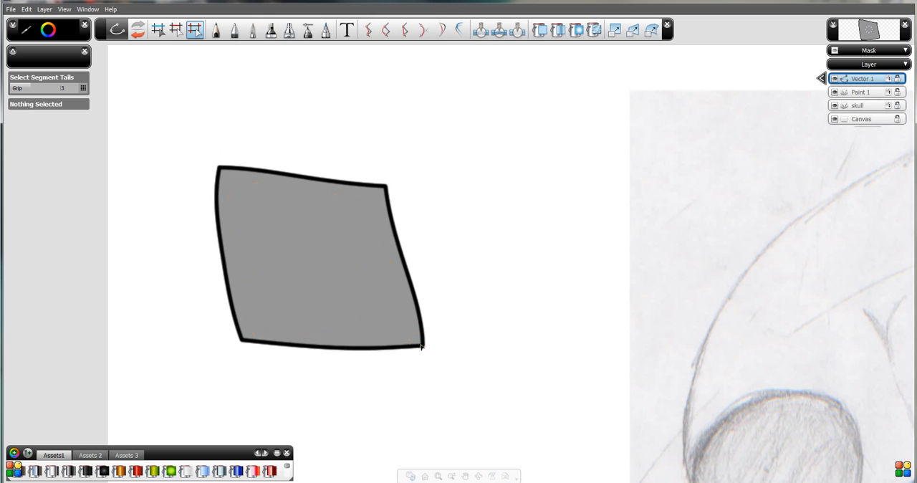
Undo the moves of the lower-right, upper-left and lower-left corners, and pull the upper-right corner slightly outward with Select Curve.
click(160, 33)
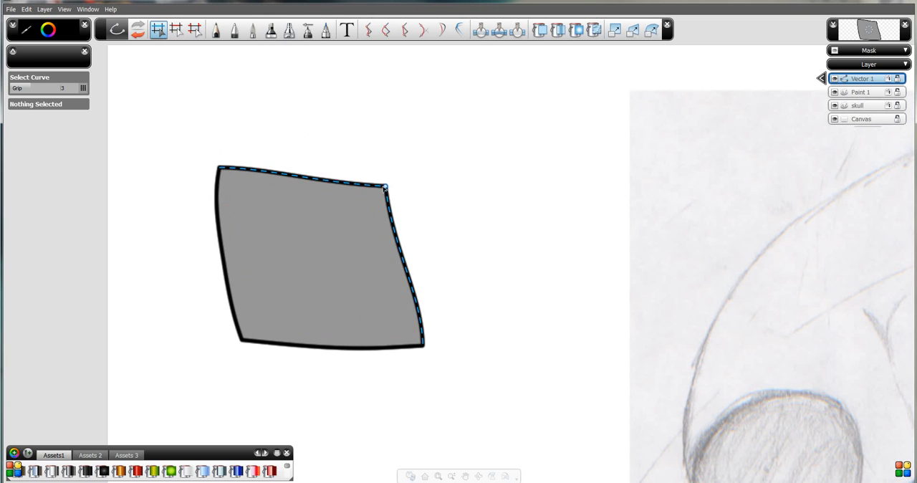
key(ctrl+z)
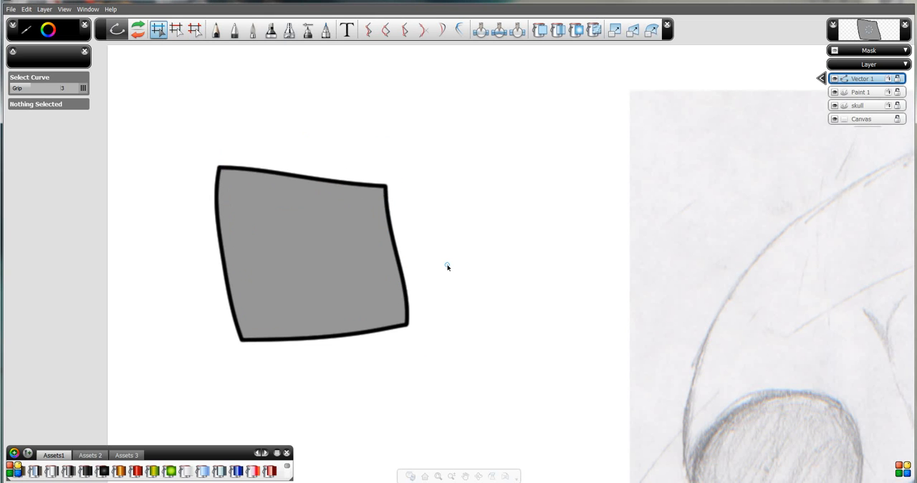
key(ctrl+z)
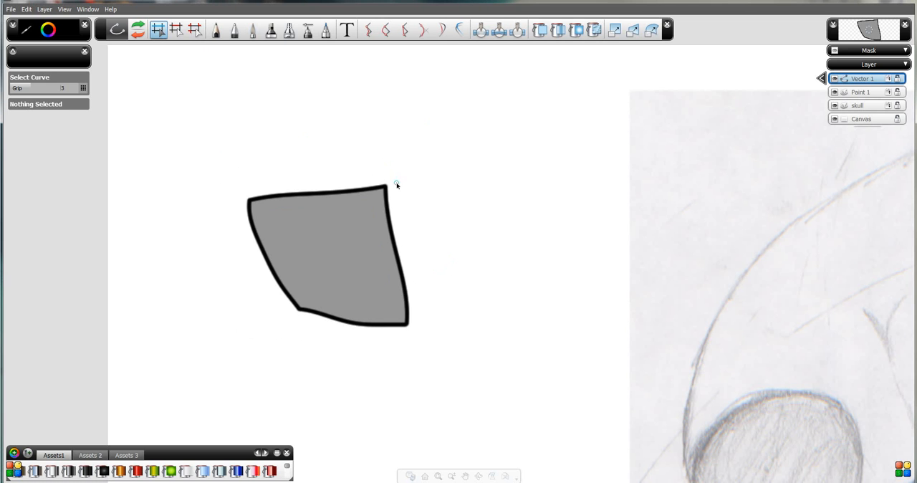
mouse_move(386, 188)
mouse_down()
mouse_move(366, 183)
mouse_move(391, 185)
mouse_up()
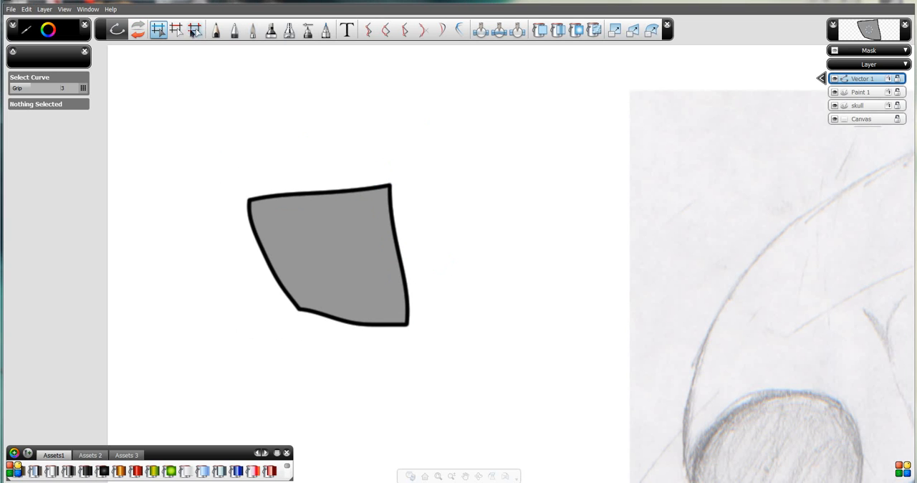
Draw four crossing wavy Pencil strokes beside the grey shape and fill the area they enclose with solid grey.
click(216, 29)
mouse_move(177, 123)
mouse_down()
mouse_move(232, 107)
mouse_move(303, 105)
mouse_move(322, 94)
mouse_up()
drag(177, 105, 219, 210)
mouse_move(162, 190)
mouse_down()
mouse_move(243, 163)
mouse_move(337, 172)
mouse_up()
drag(280, 85, 296, 184)
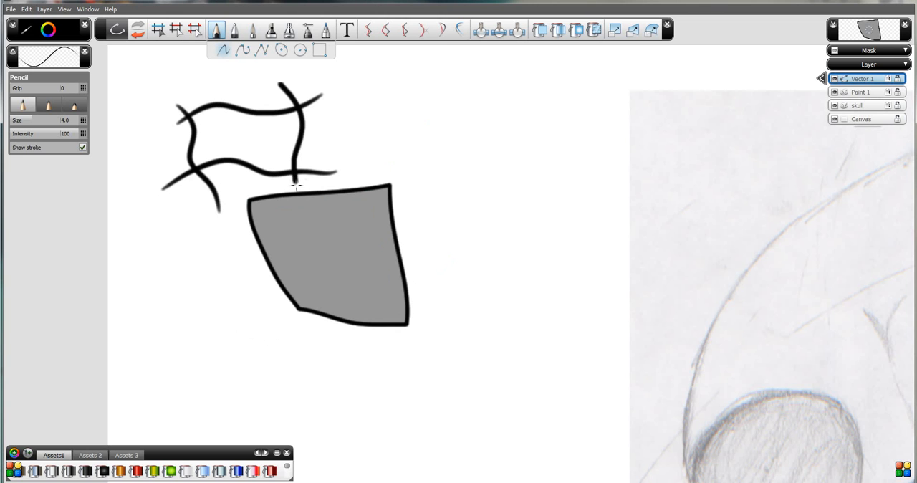
click(539, 29)
click(248, 128)
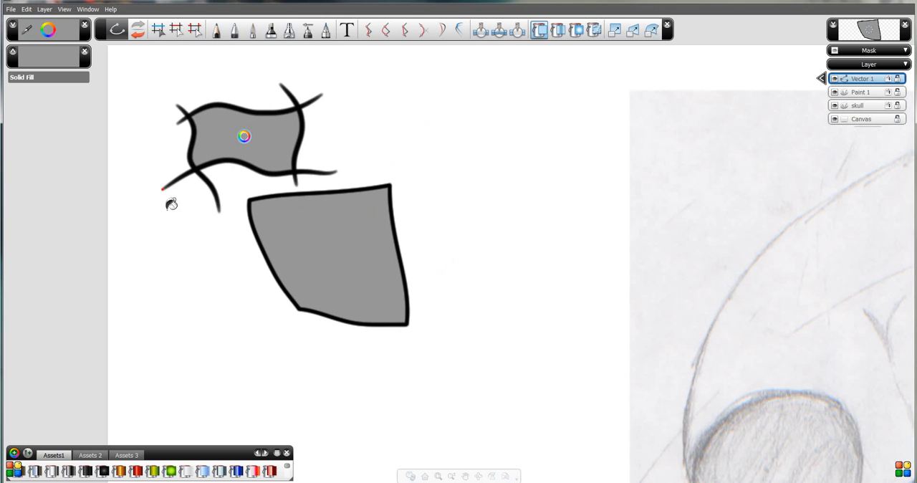
Reshape the upper-right crossing of the small filled shape by pulling its curve ends with Select Segment Tails.
click(195, 30)
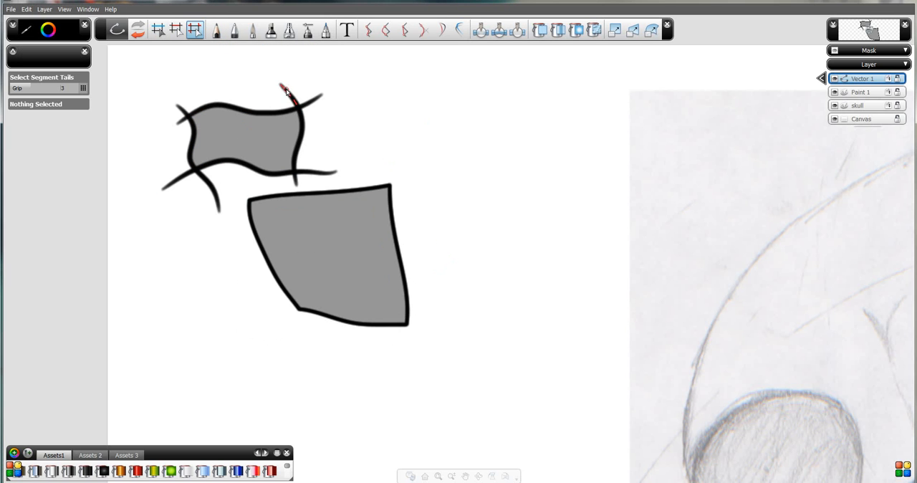
mouse_move(298, 107)
mouse_down()
mouse_move(311, 88)
mouse_move(324, 89)
mouse_move(304, 120)
mouse_move(336, 116)
mouse_move(276, 118)
mouse_up()
click(318, 105)
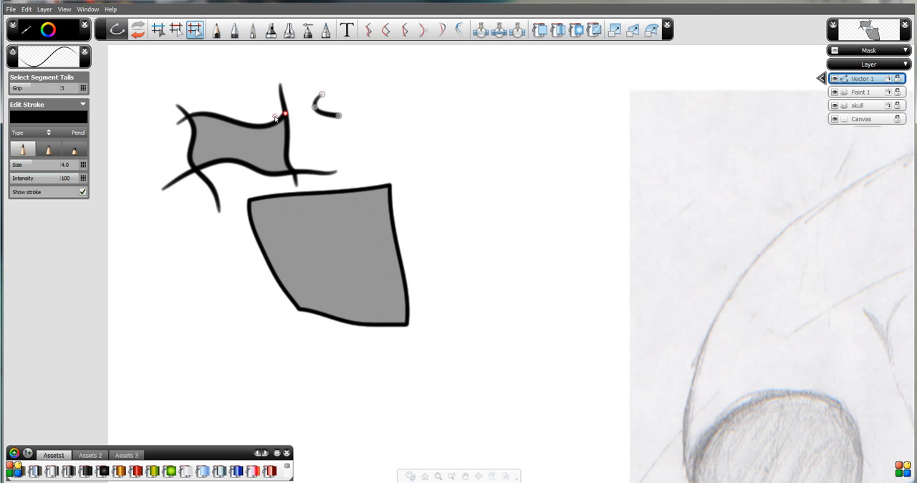
click(278, 122)
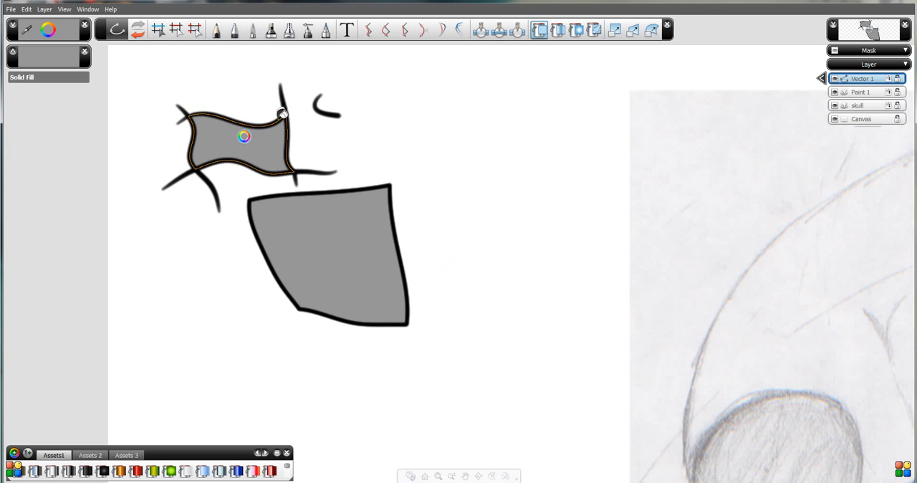
click(197, 32)
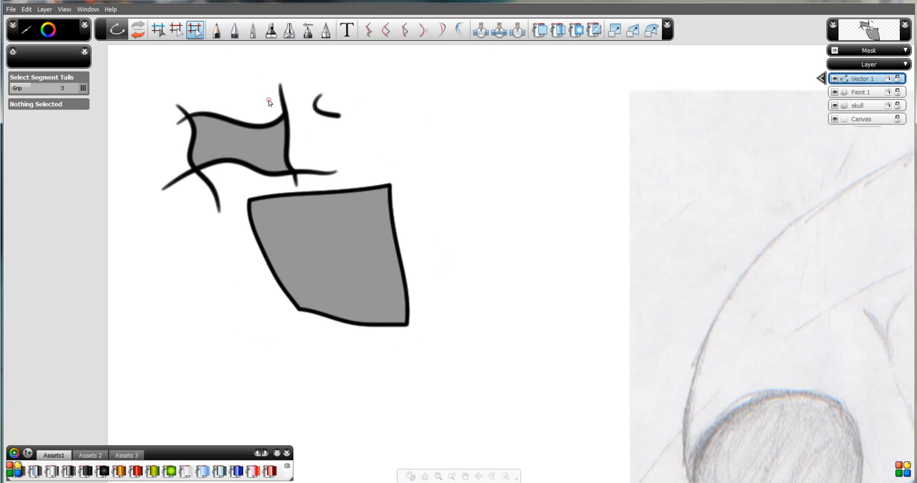
drag(286, 117, 294, 113)
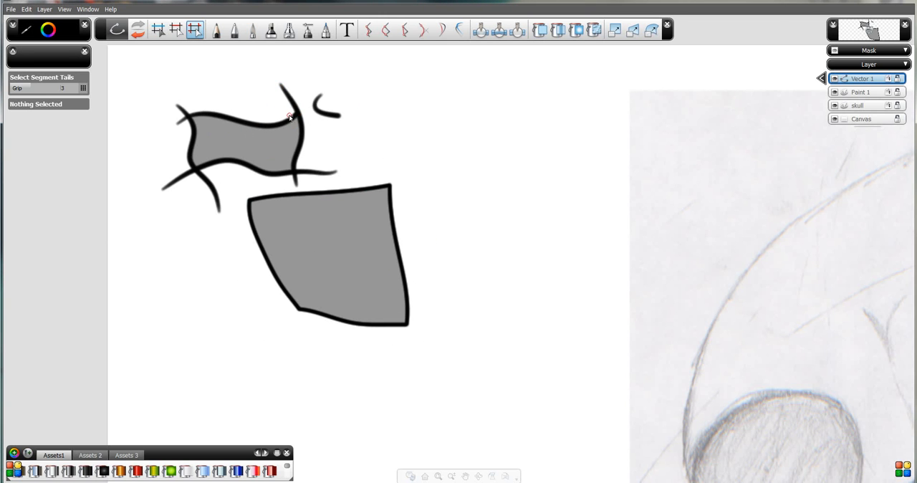
Select all the test strokes and filled shapes beside the skull sketch and delete them.
key(space)
drag(386, 239, 405, 295)
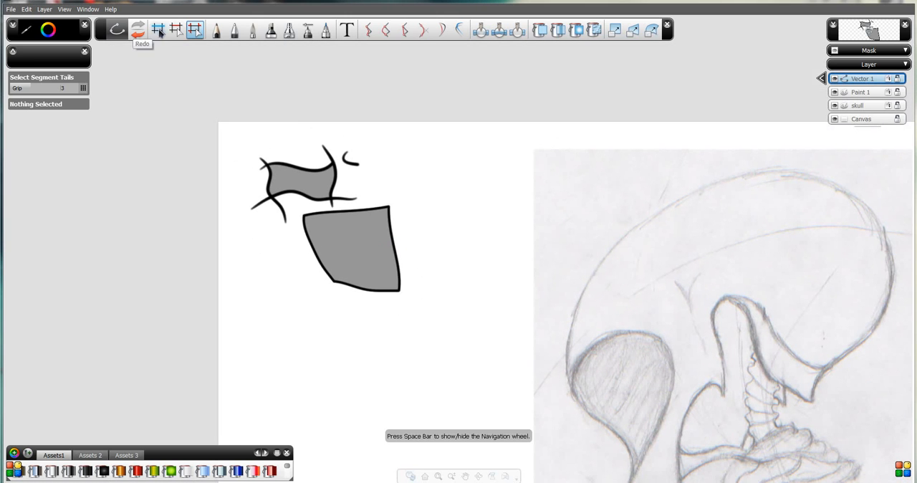
click(157, 29)
mouse_move(219, 102)
mouse_down()
mouse_move(442, 320)
mouse_move(427, 335)
mouse_up()
key(Delete)
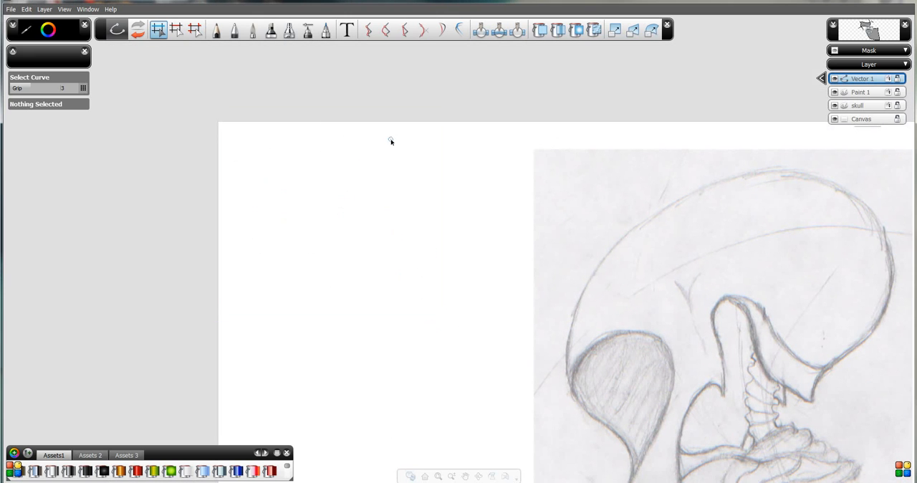
Choose the Pen in Curve point mode for tracing the skull sketch.
key(space)
mouse_move(654, 333)
mouse_down()
mouse_move(586, 271)
mouse_move(412, 208)
mouse_move(444, 225)
mouse_move(451, 321)
mouse_up()
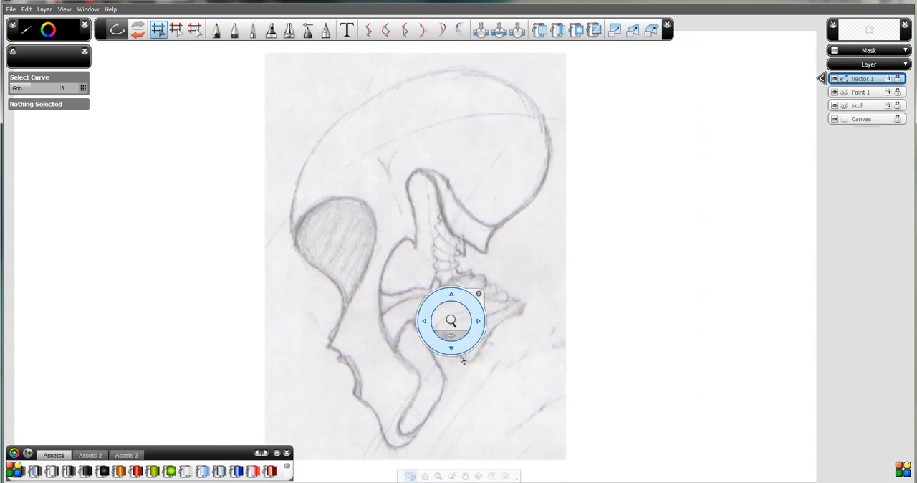
drag(461, 355, 472, 339)
key(space)
click(236, 34)
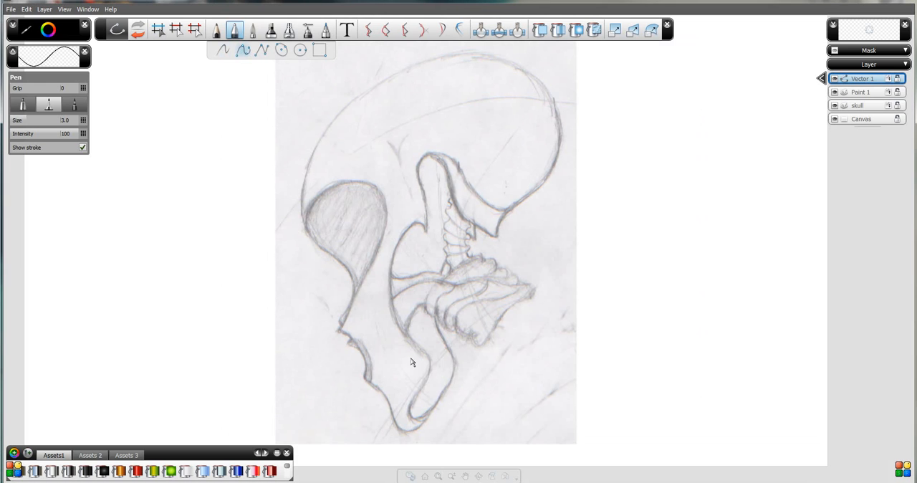
key(space)
drag(434, 380, 417, 309)
key(space)
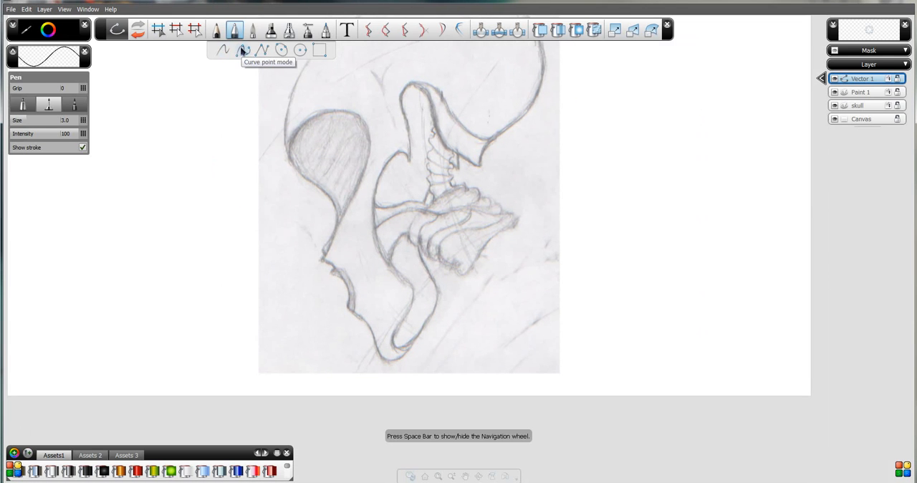
key(space)
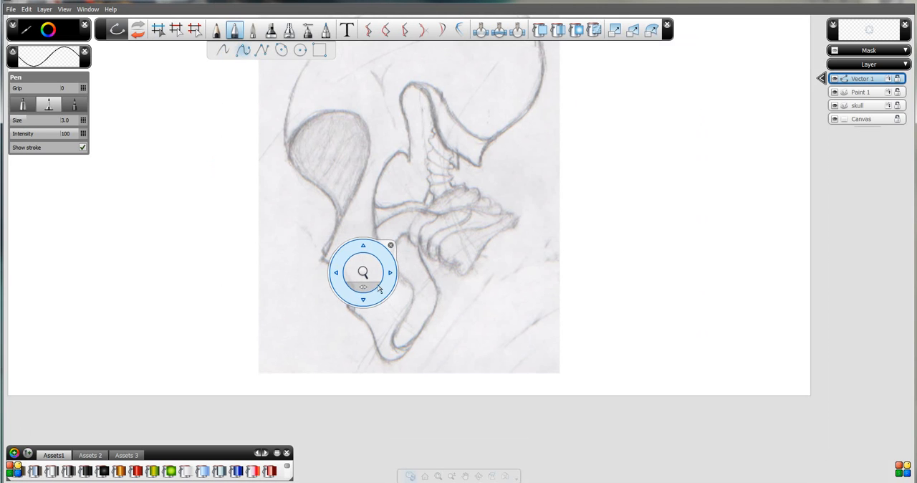
drag(365, 271, 391, 154)
mouse_move(430, 376)
mouse_down()
mouse_move(414, 310)
mouse_move(415, 320)
mouse_up()
key(space)
key(space)
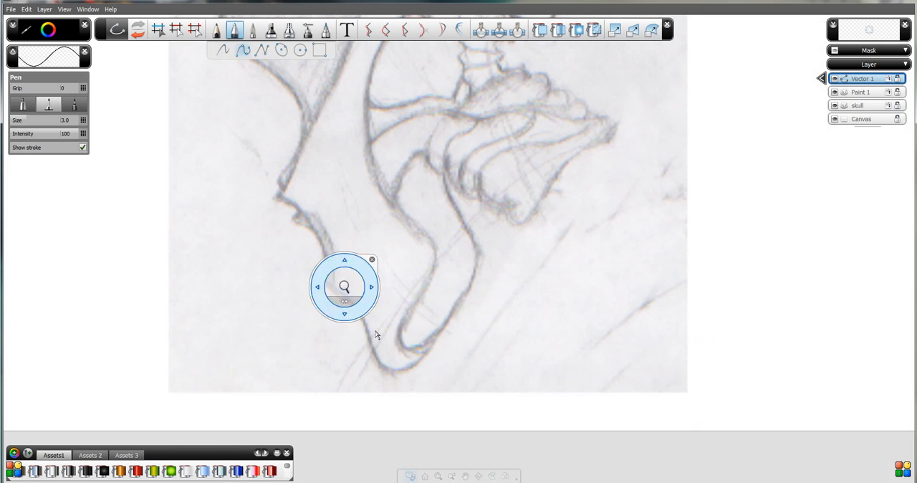
drag(323, 250, 417, 366)
key(space)
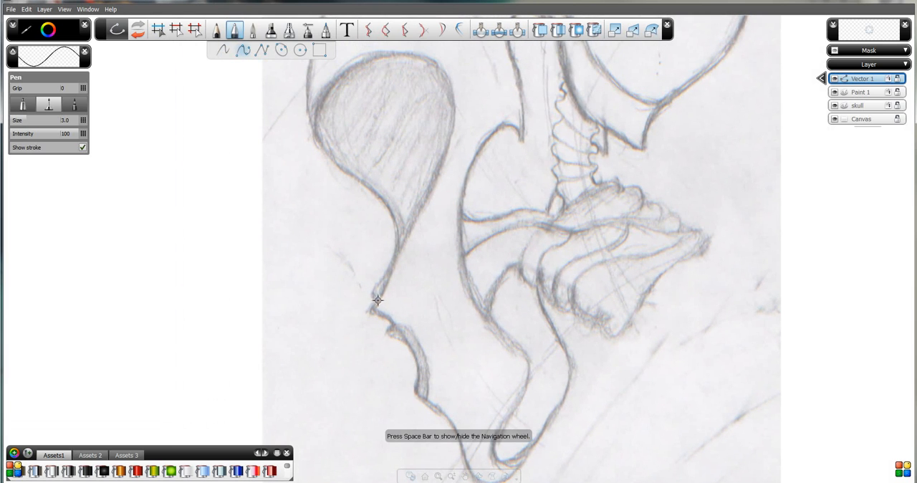
Start the outline curve just above the nose notch and adjust its first points to follow the sketched bend.
drag(371, 292, 393, 255)
key(space)
mouse_move(398, 299)
mouse_down()
mouse_move(380, 216)
mouse_move(403, 260)
mouse_up()
key(space)
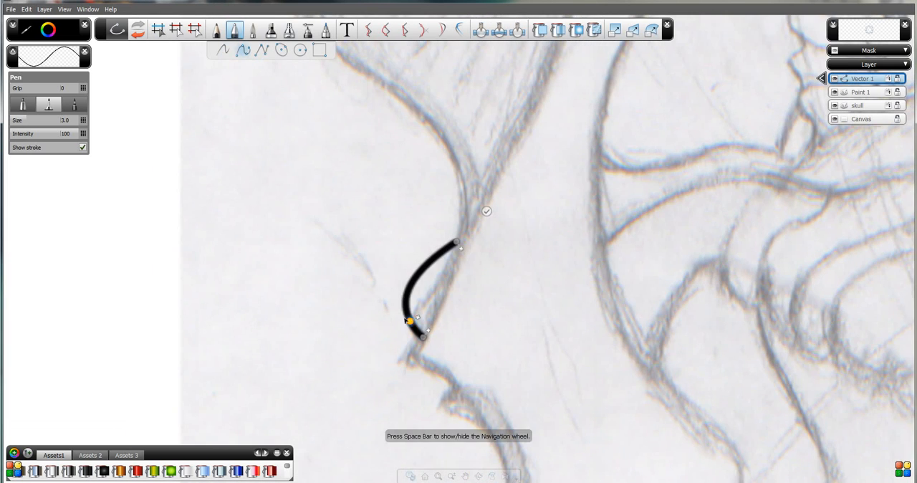
mouse_move(409, 321)
mouse_down()
mouse_move(423, 258)
mouse_move(411, 324)
mouse_up()
mouse_move(408, 293)
mouse_down()
mouse_move(428, 298)
mouse_move(433, 289)
mouse_up()
Extend the curve up along the lower front edge of the eye socket and add and adjust points to fit it.
mouse_move(456, 242)
mouse_down()
mouse_move(450, 148)
mouse_move(379, 78)
mouse_up()
drag(542, 165, 457, 243)
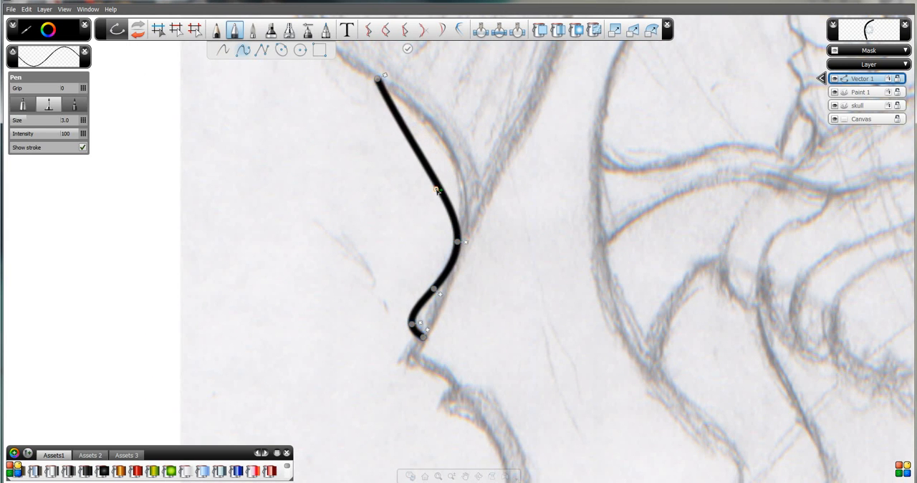
drag(438, 189, 459, 179)
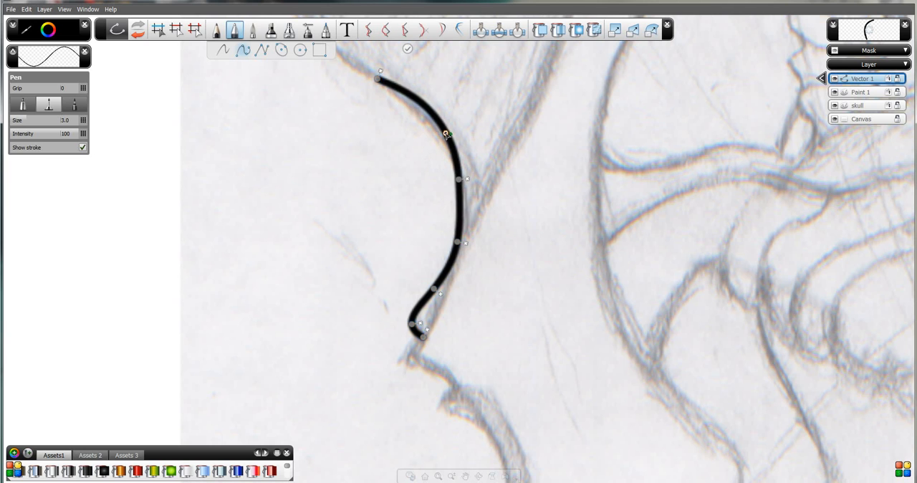
mouse_move(447, 134)
mouse_down()
mouse_move(435, 137)
mouse_move(435, 127)
mouse_up()
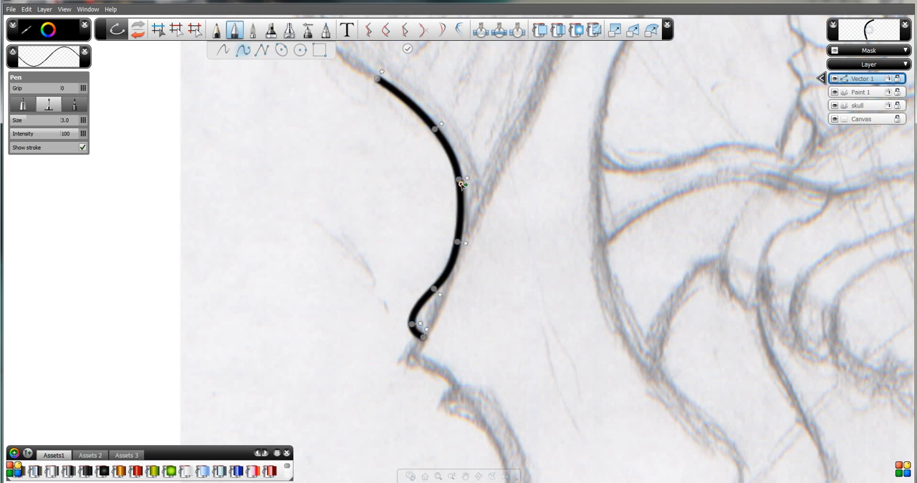
drag(458, 180, 454, 172)
drag(459, 204, 450, 159)
Continue the outline curve up past the front of the eye socket to the lower forehead.
key(space)
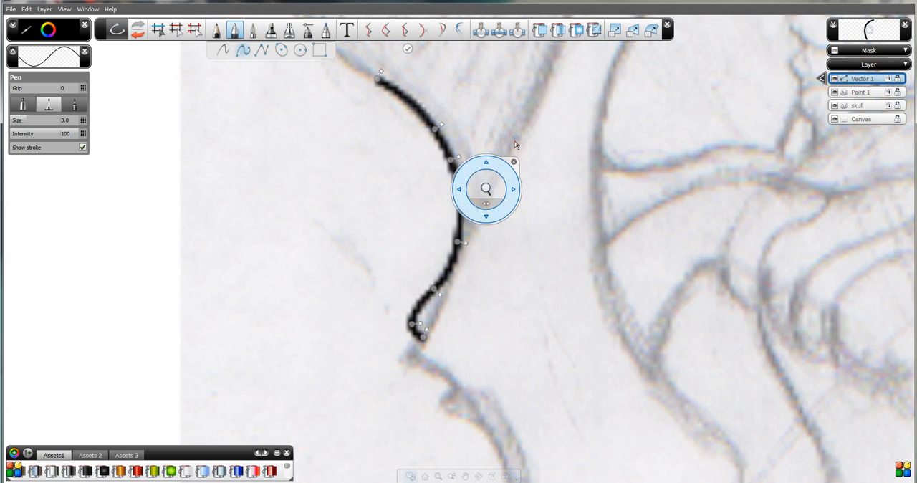
drag(458, 78, 594, 276)
drag(523, 280, 433, 184)
key(space)
drag(469, 115, 423, 247)
drag(372, 166, 378, 134)
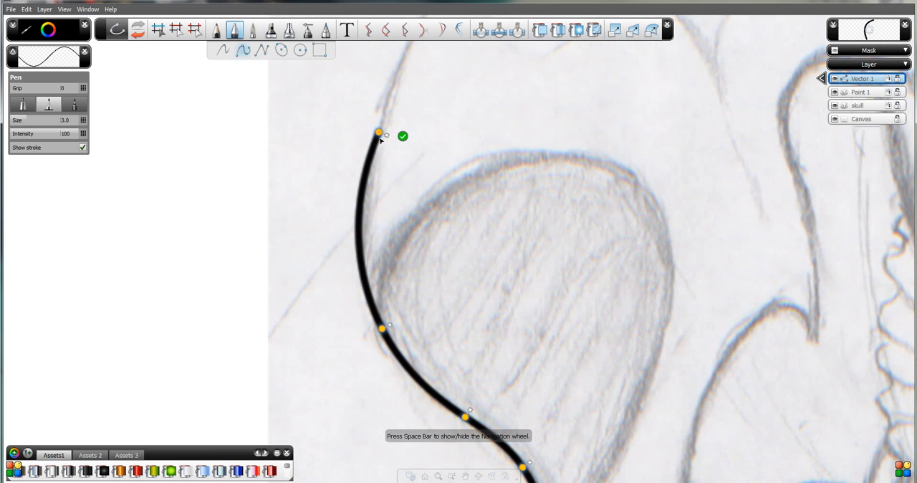
Trace the forehead and the top of the cranium by adding curve points along the sketch to its upper back.
key(space)
drag(479, 100, 371, 260)
drag(356, 258, 343, 362)
drag(461, 228, 349, 279)
mouse_move(364, 160)
mouse_down()
mouse_move(420, 142)
mouse_move(305, 190)
mouse_up()
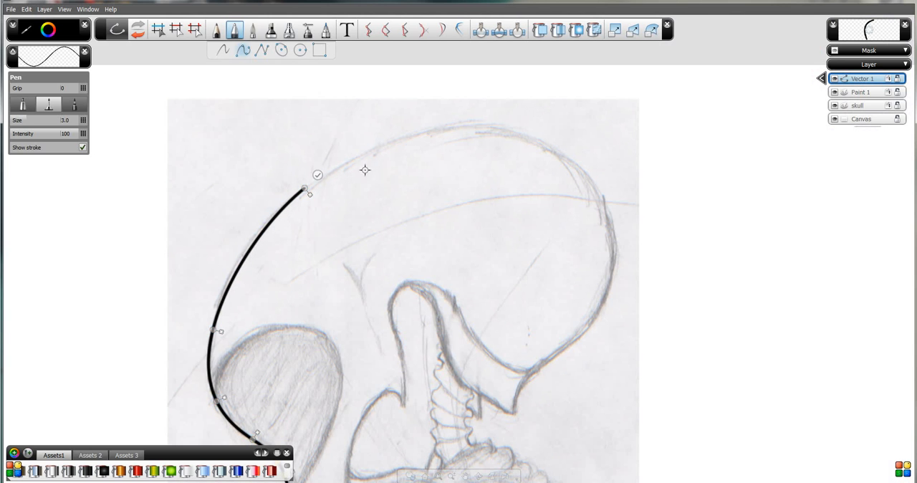
click(469, 129)
click(582, 172)
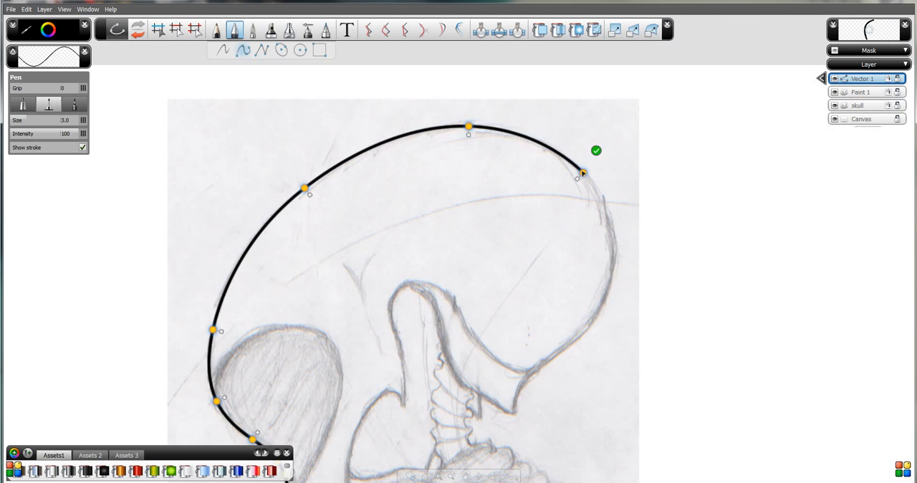
Trace the back of the cranium down to the corner where the inner curved line meets the outline.
mouse_move(602, 309)
mouse_down()
mouse_move(594, 316)
mouse_move(586, 301)
mouse_up()
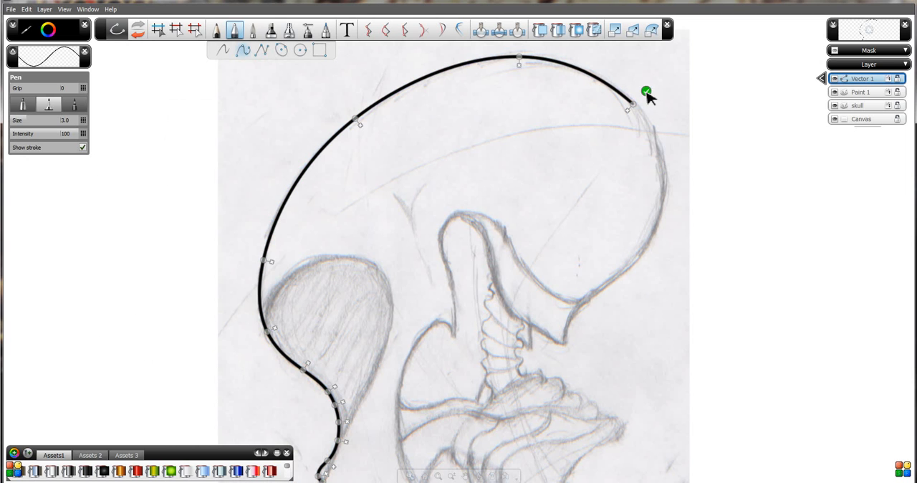
click(651, 130)
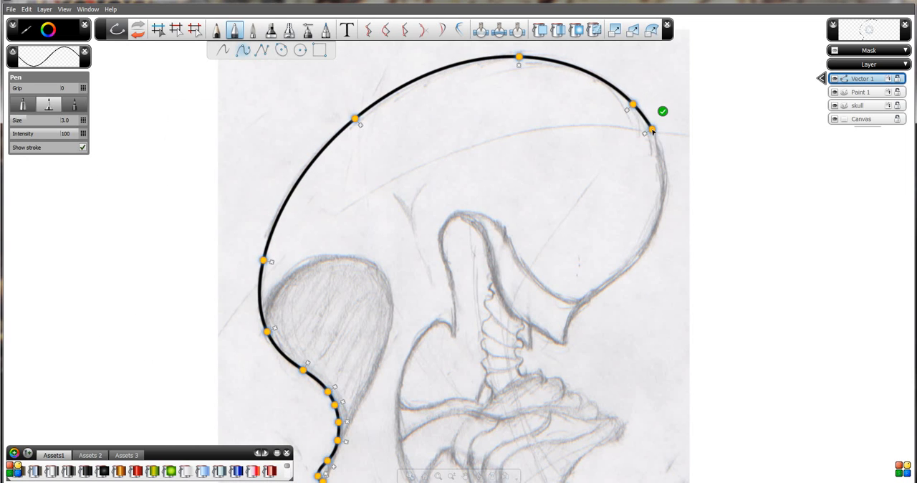
click(664, 200)
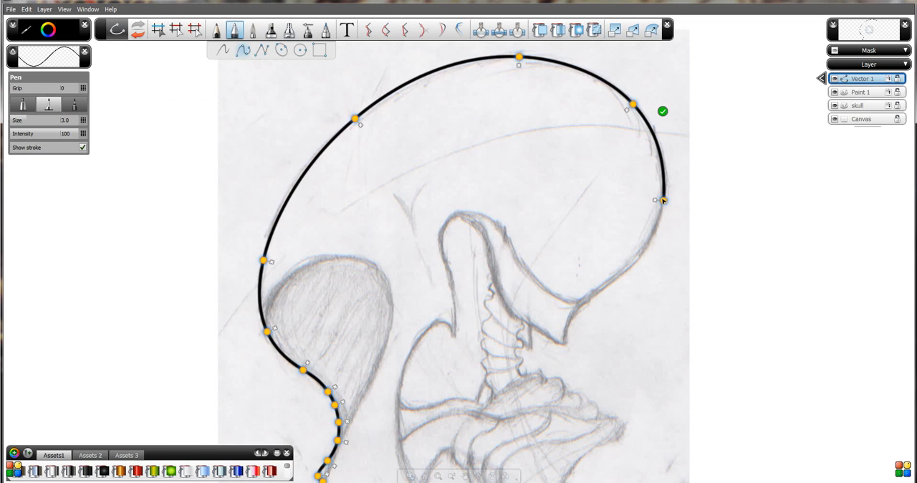
click(631, 266)
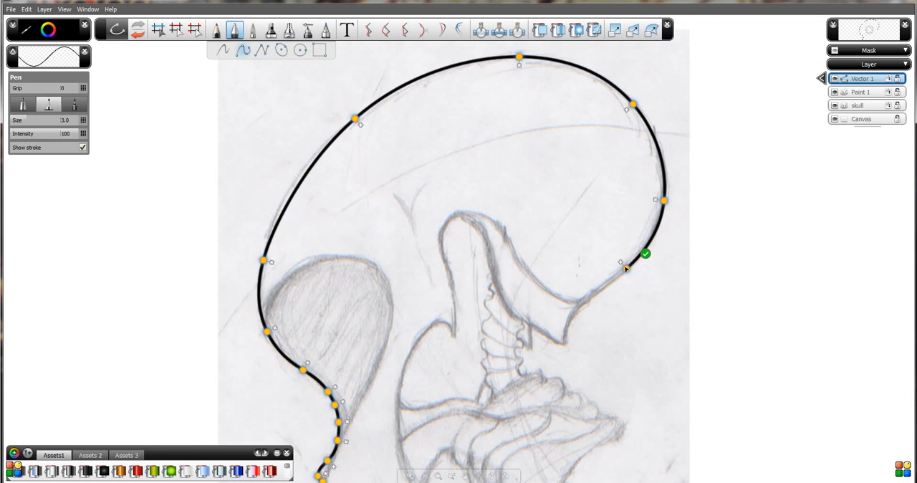
click(578, 301)
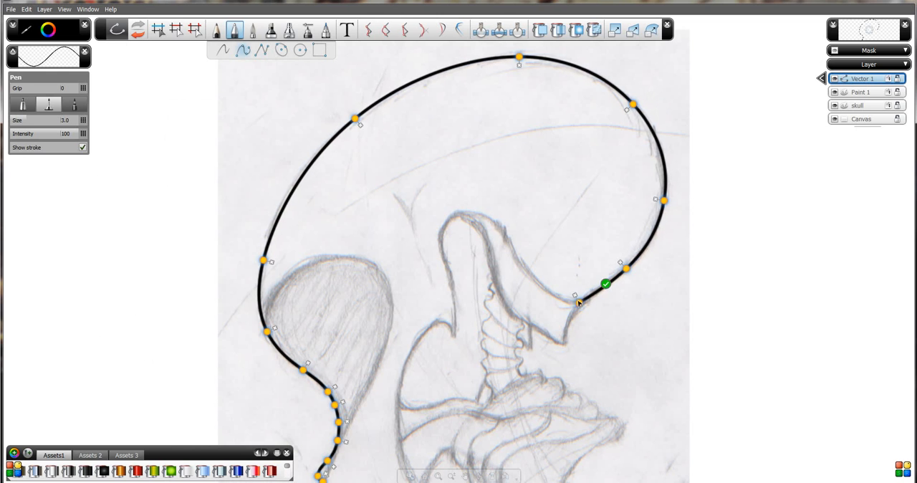
Extend the outline down to the pointed tip at the skull's base and along its lower edge towards the neck.
click(567, 335)
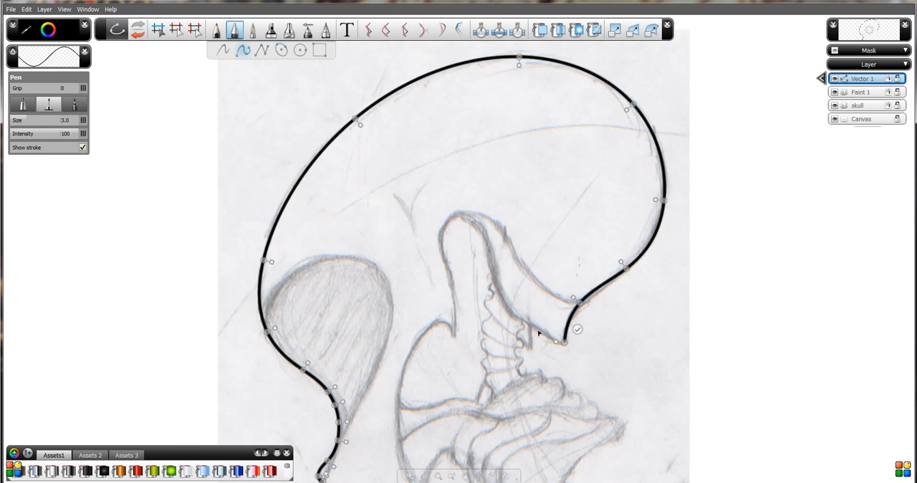
mouse_move(543, 334)
mouse_down()
mouse_move(523, 320)
mouse_move(552, 334)
mouse_up()
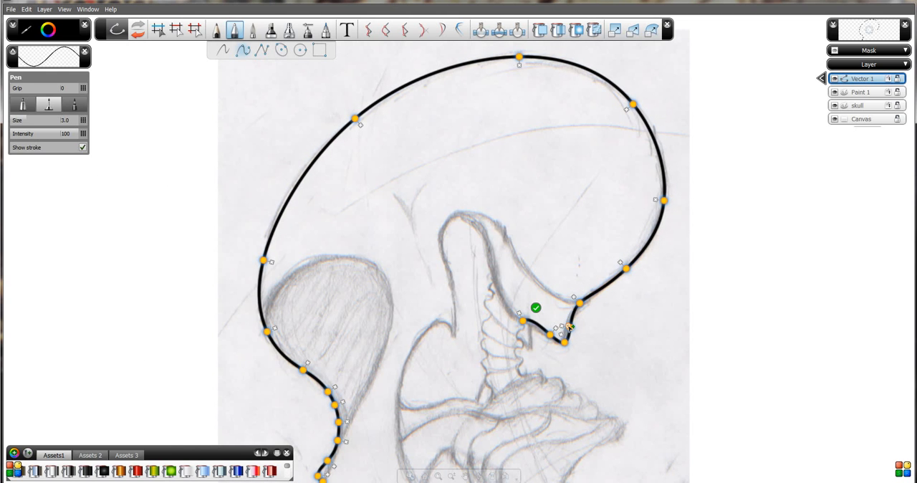
drag(569, 327, 580, 213)
key(space)
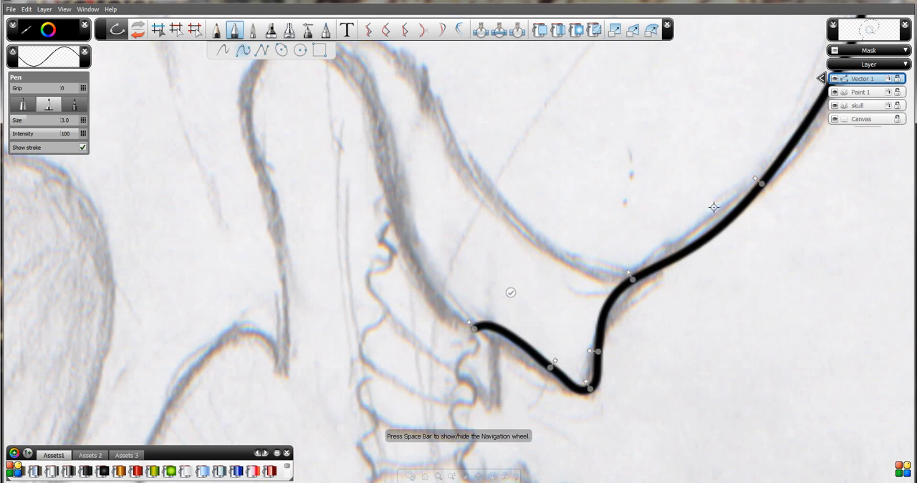
Remove the curve points beyond the corner at the skull's lower back and add a point on the segment before it.
click(474, 324)
click(561, 365)
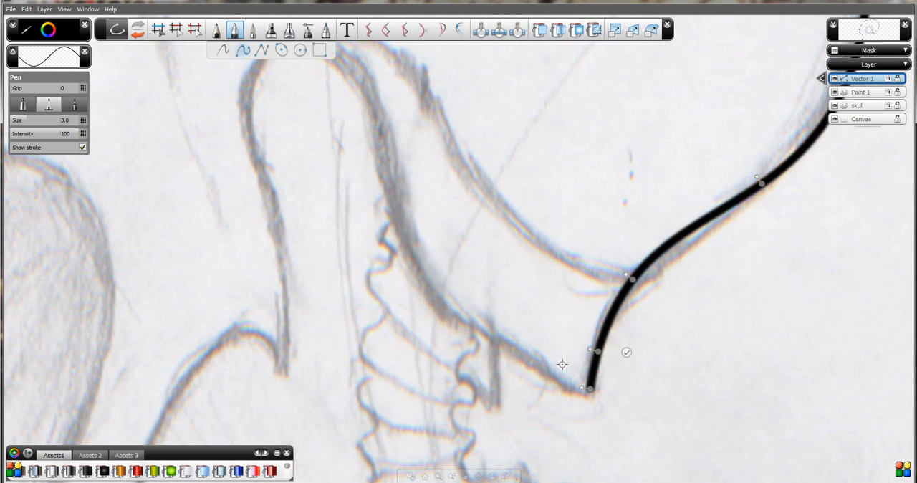
click(585, 392)
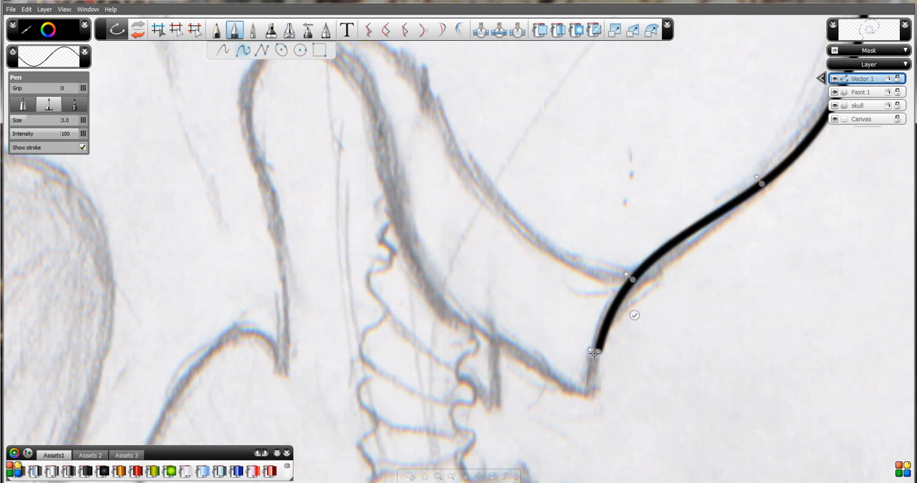
click(595, 353)
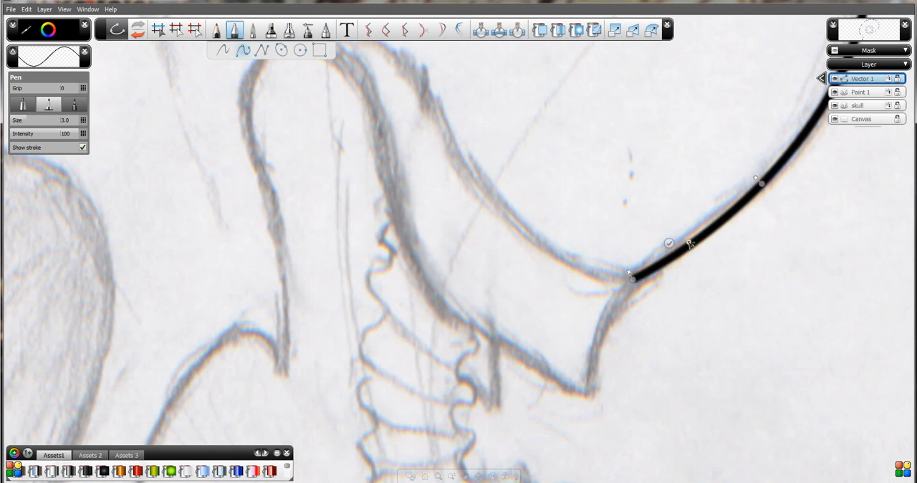
drag(694, 244, 686, 240)
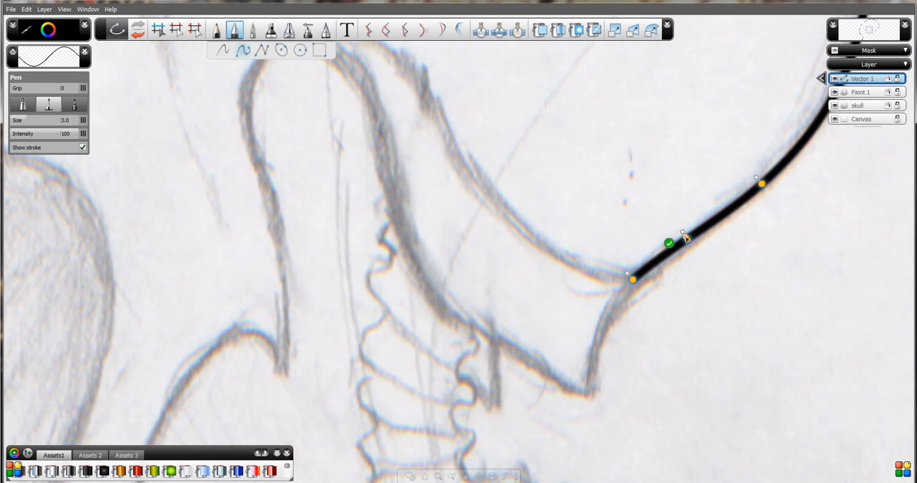
Move the outline's end point onto the corner at the skull's lower back and finish the curve there.
click(669, 243)
drag(630, 280, 628, 284)
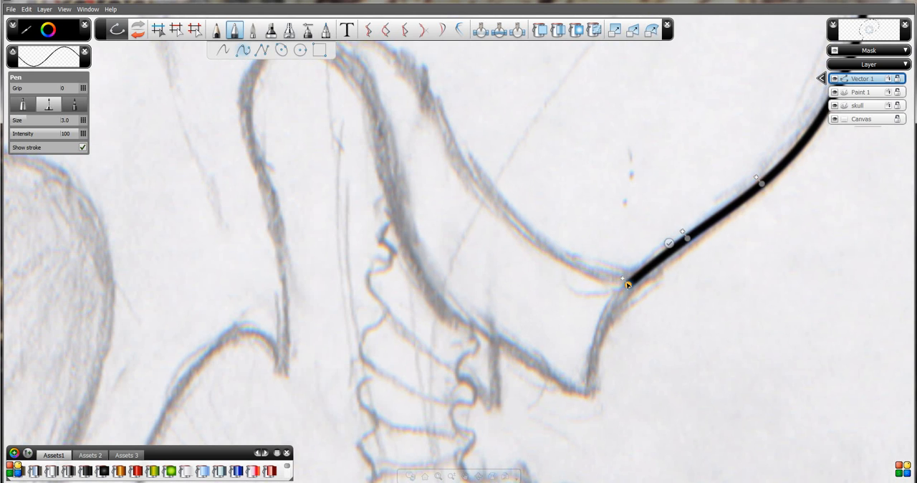
click(666, 249)
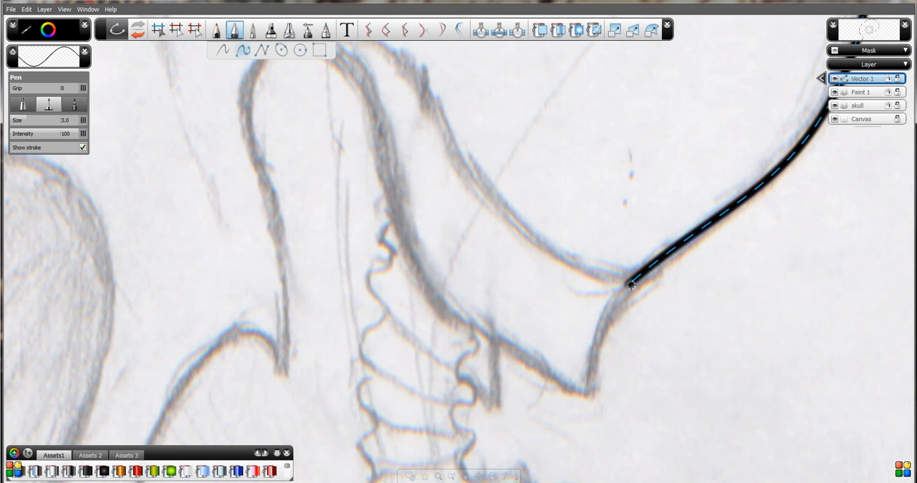
key(space)
drag(621, 258, 628, 303)
drag(565, 193, 583, 250)
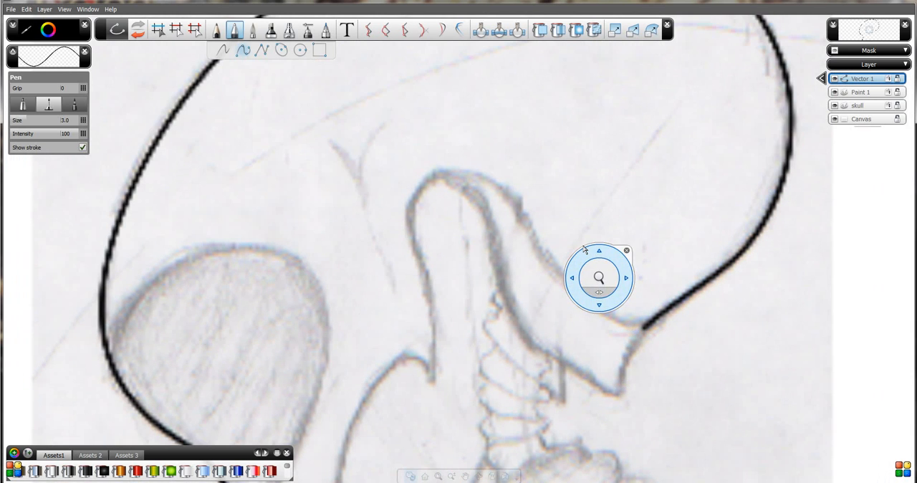
key(space)
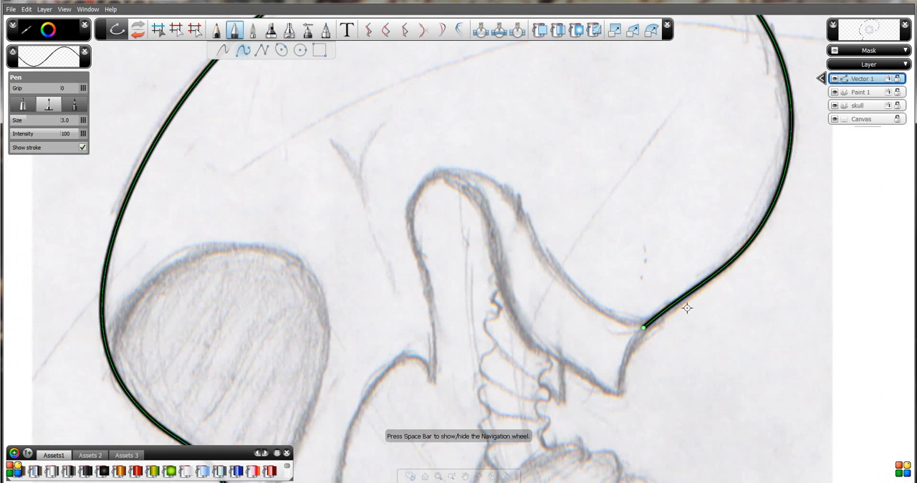
Start a new curve at the skull's lower back corner and bend it up along the sketch's inner line.
key(space)
drag(697, 333, 678, 266)
key(space)
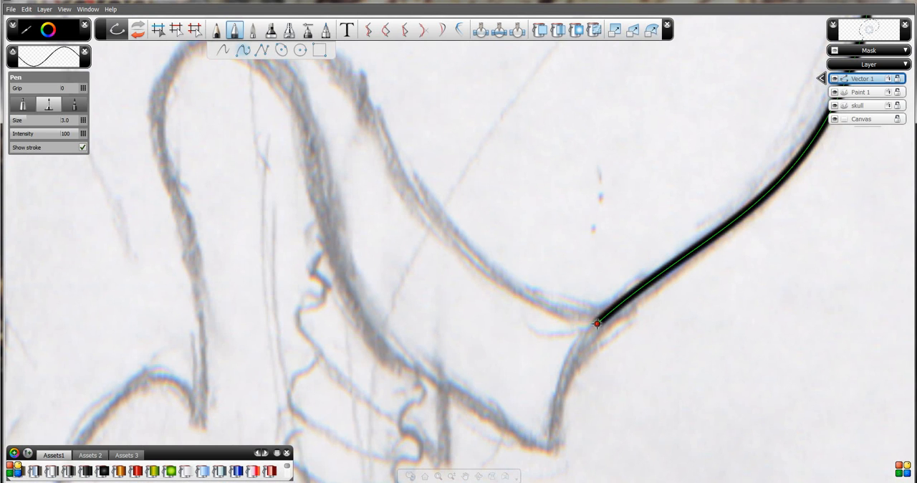
mouse_move(597, 323)
mouse_down()
mouse_move(495, 276)
mouse_move(355, 94)
mouse_up()
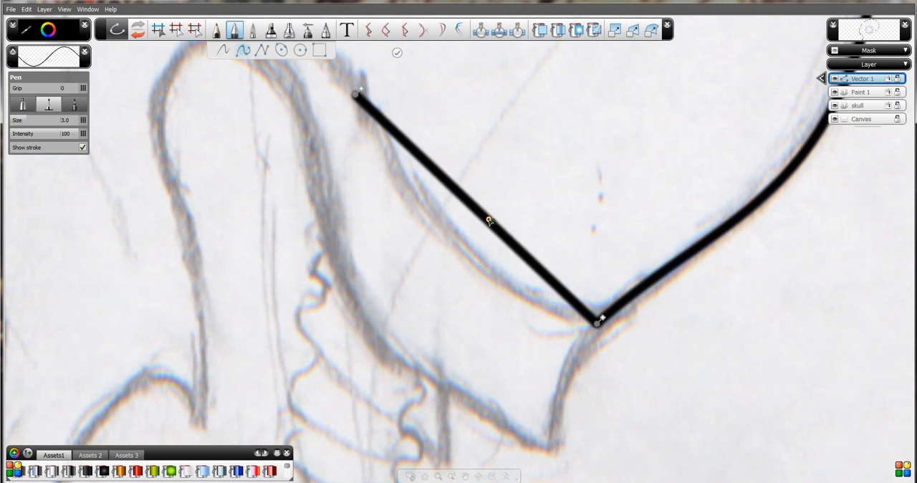
drag(488, 221, 487, 267)
key(space)
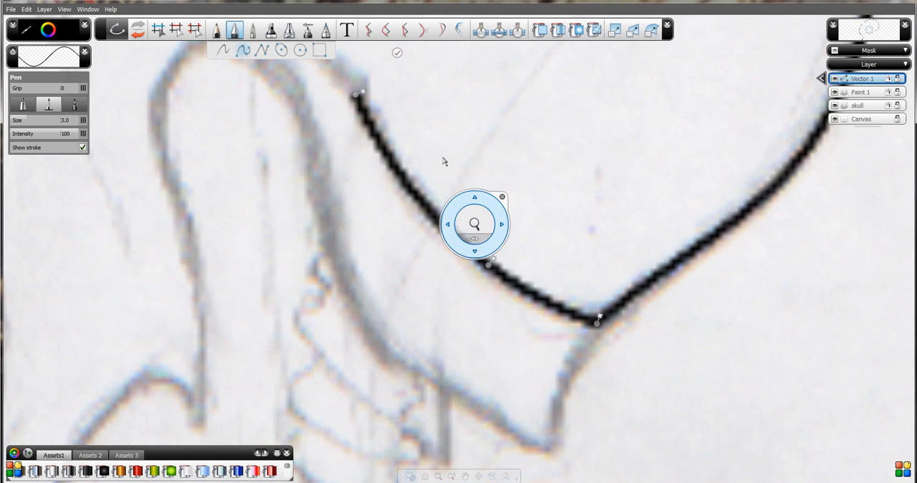
drag(443, 161, 600, 355)
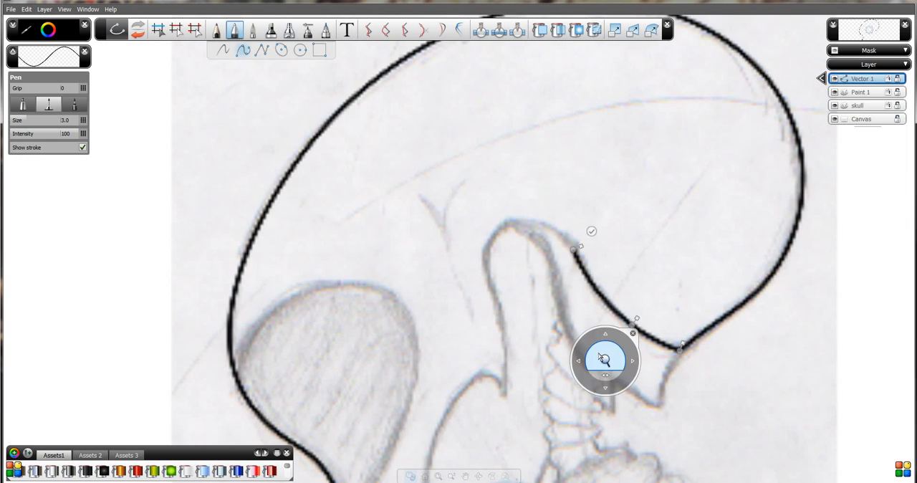
key(space)
Trace over the rounded hump and down its far side to the pointed notch, adding shaping points, and finish the curve.
drag(534, 224, 504, 225)
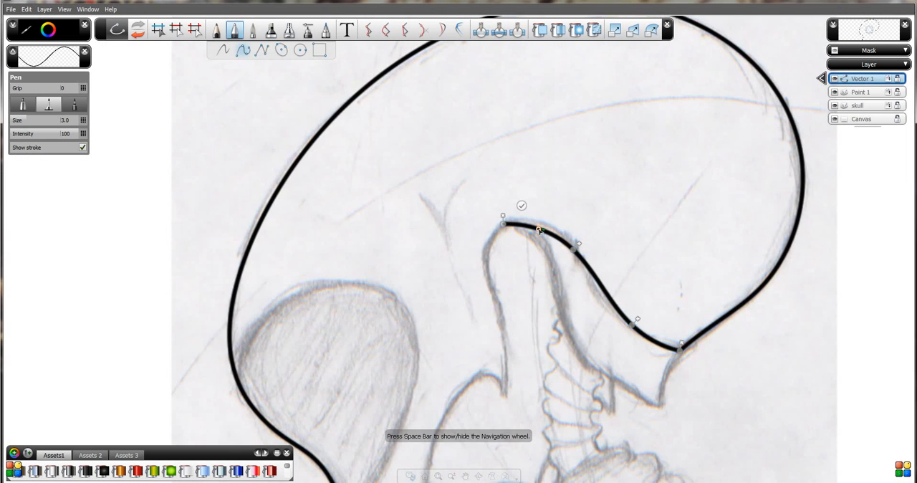
click(539, 228)
click(496, 301)
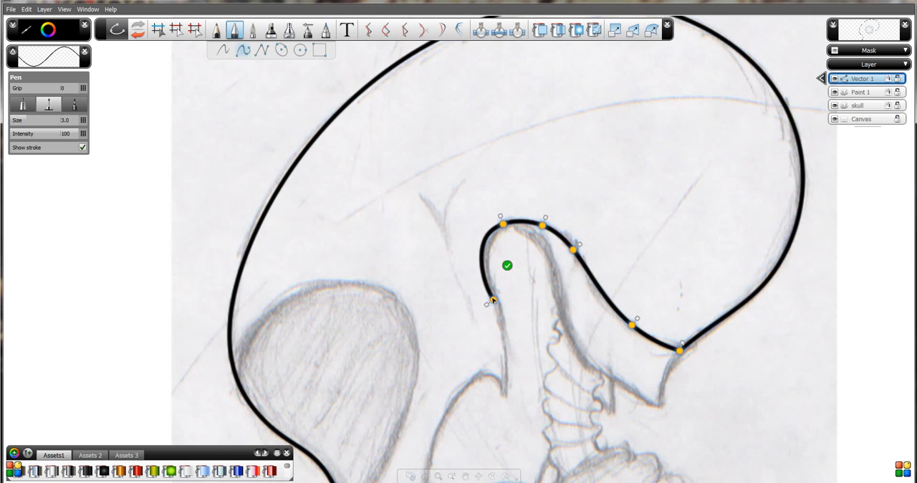
click(507, 391)
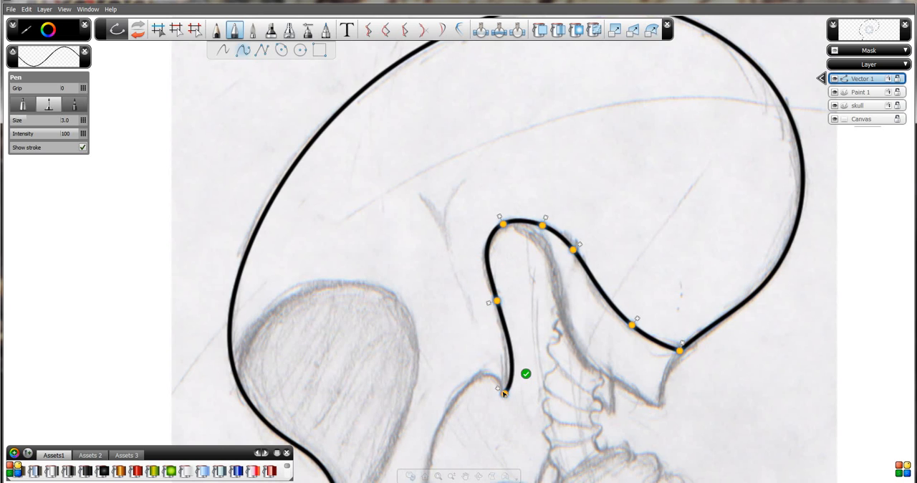
click(510, 369)
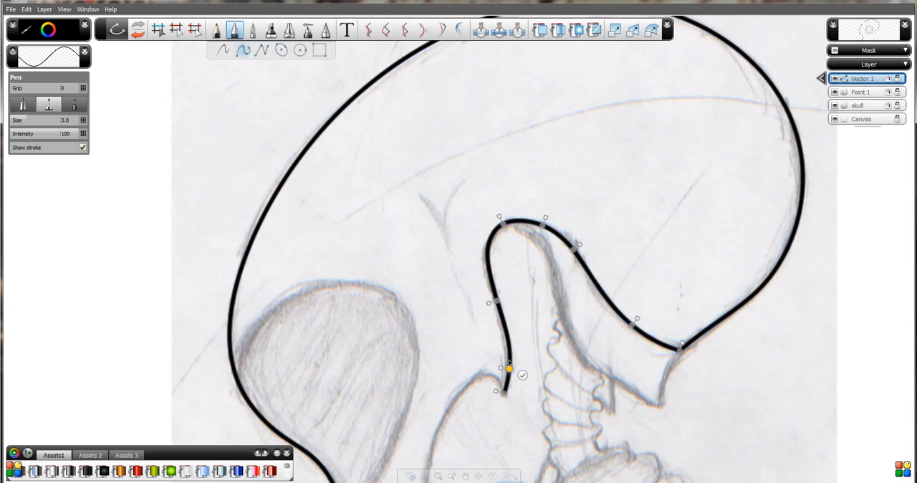
drag(508, 344, 508, 346)
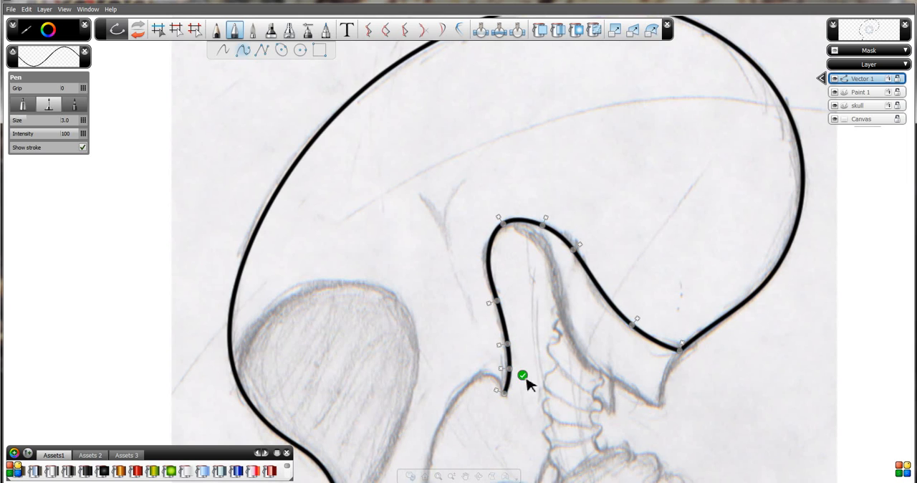
click(523, 374)
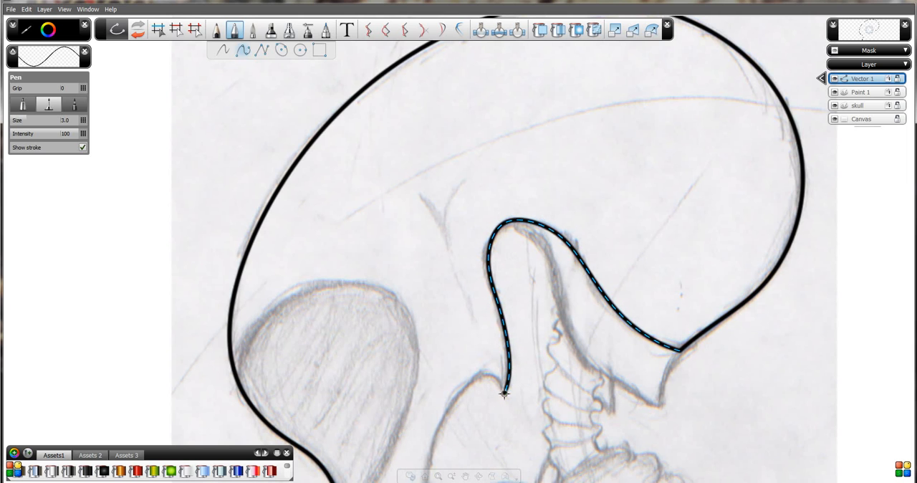
Start a curve at the notch's tip and trace it over the small arch and down the long inner edge behind the face.
click(505, 393)
click(489, 375)
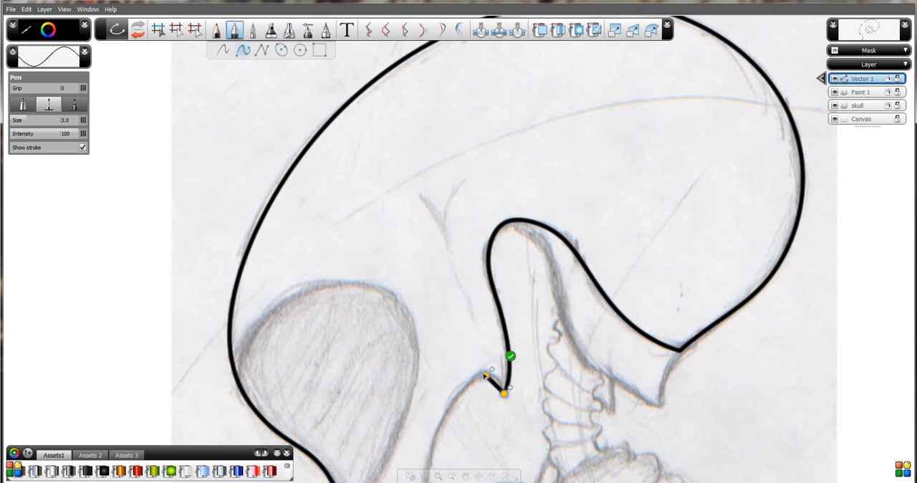
click(496, 387)
mouse_move(495, 388)
mouse_down()
mouse_move(470, 365)
mouse_move(484, 178)
mouse_move(479, 95)
mouse_up()
key(space)
key(space)
mouse_move(379, 256)
mouse_down()
mouse_move(352, 349)
mouse_move(366, 386)
mouse_up()
mouse_move(302, 210)
mouse_down()
mouse_move(375, 231)
mouse_move(364, 312)
mouse_up()
drag(371, 171, 417, 174)
click(432, 131)
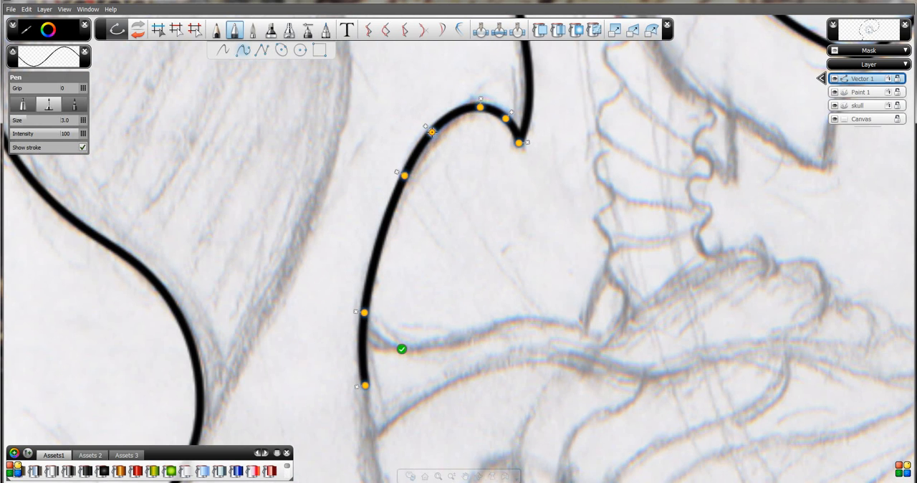
Extend the inner edge curve down to the bend above the chin and add points to fit it to the sketch.
key(space)
drag(457, 360, 468, 118)
key(space)
drag(461, 336, 442, 209)
drag(445, 180, 455, 265)
key(space)
drag(481, 239, 481, 253)
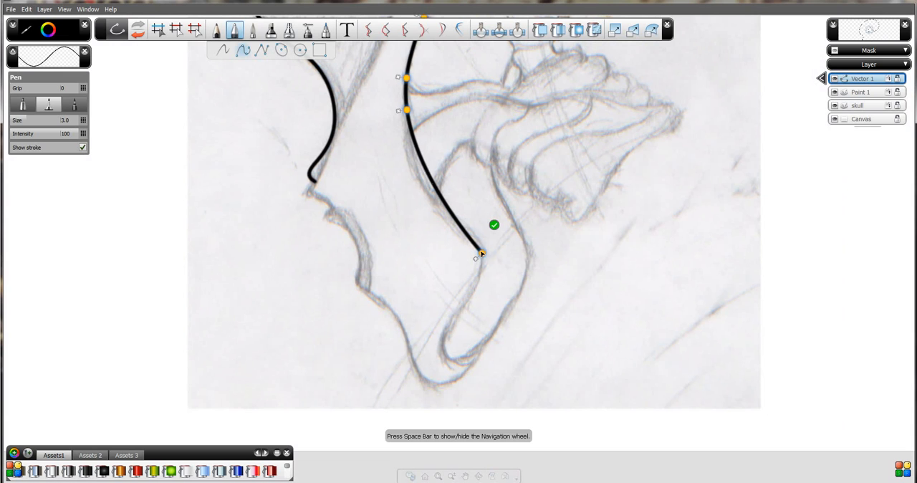
click(456, 222)
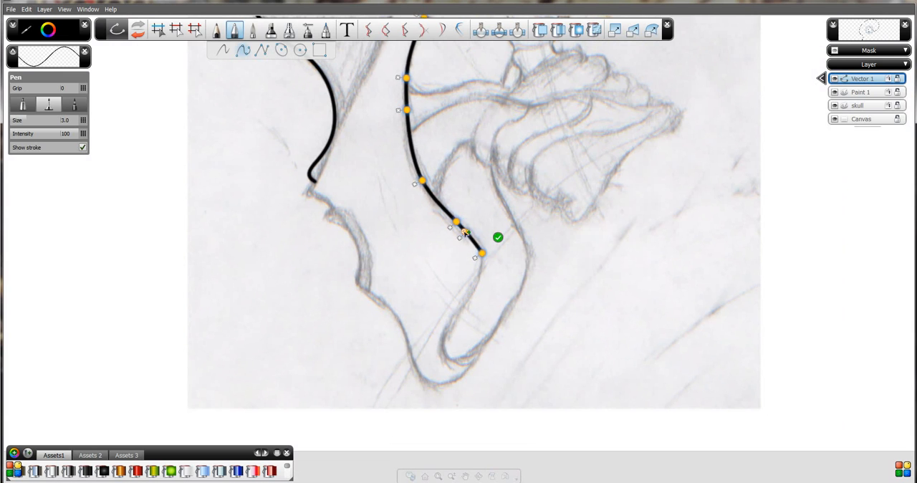
Trace the inner edge around its narrow rounded end, remove the extra end point and finish the curve.
click(448, 326)
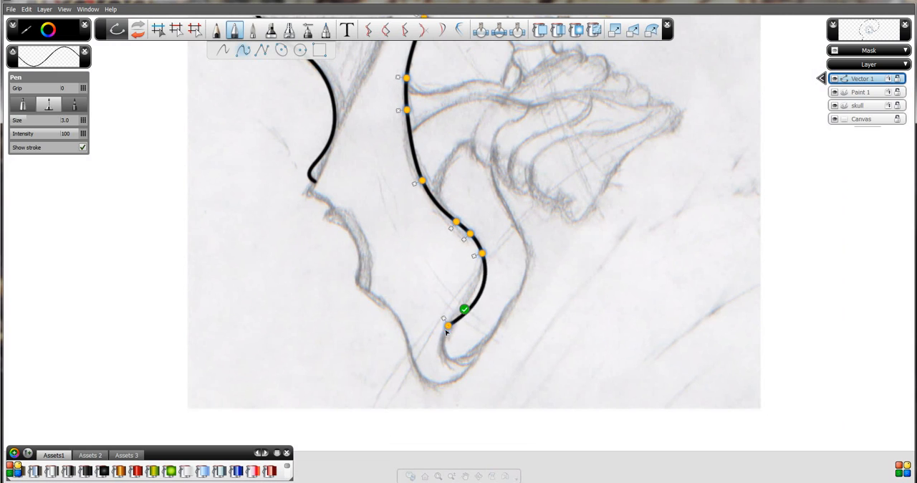
drag(447, 329, 445, 349)
drag(479, 314, 459, 308)
mouse_move(480, 352)
mouse_down()
mouse_move(516, 299)
mouse_move(464, 358)
mouse_move(479, 353)
mouse_up()
click(467, 351)
click(484, 356)
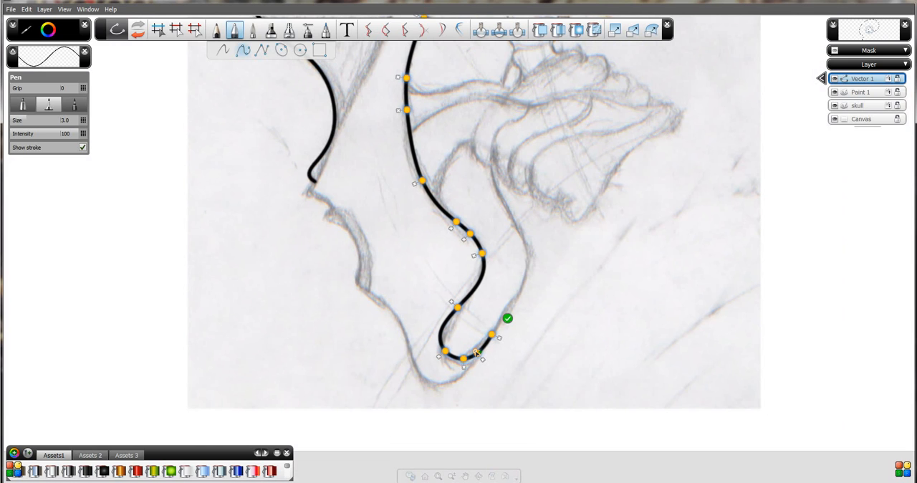
click(499, 338)
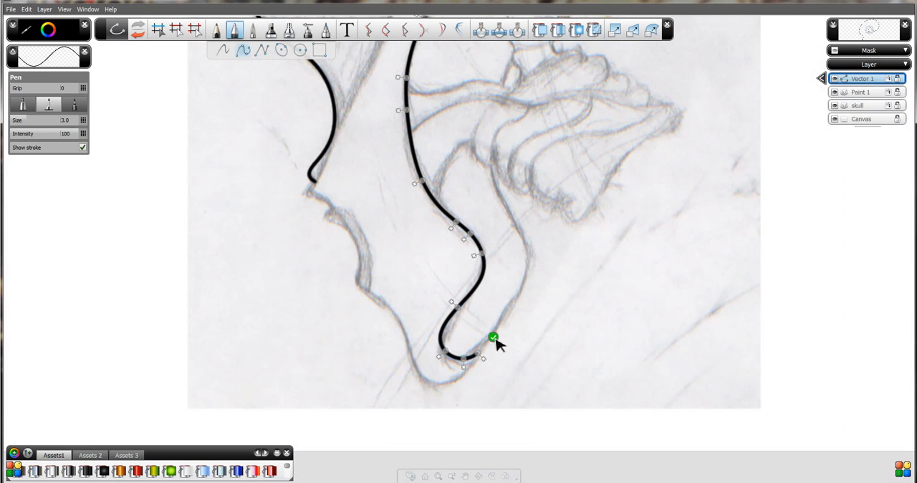
click(494, 338)
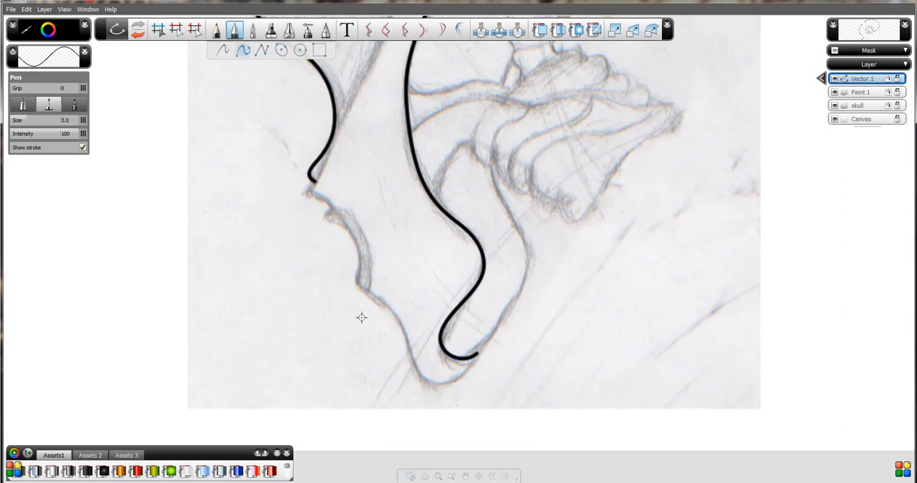
Start a curve at the end of the inner edge and trace around the chin's tip up the front to the next corner.
click(478, 354)
mouse_move(445, 385)
mouse_down()
mouse_move(420, 378)
mouse_move(448, 380)
mouse_up()
drag(418, 375, 419, 373)
click(433, 379)
drag(393, 317, 359, 286)
drag(386, 322, 410, 349)
drag(399, 305, 387, 310)
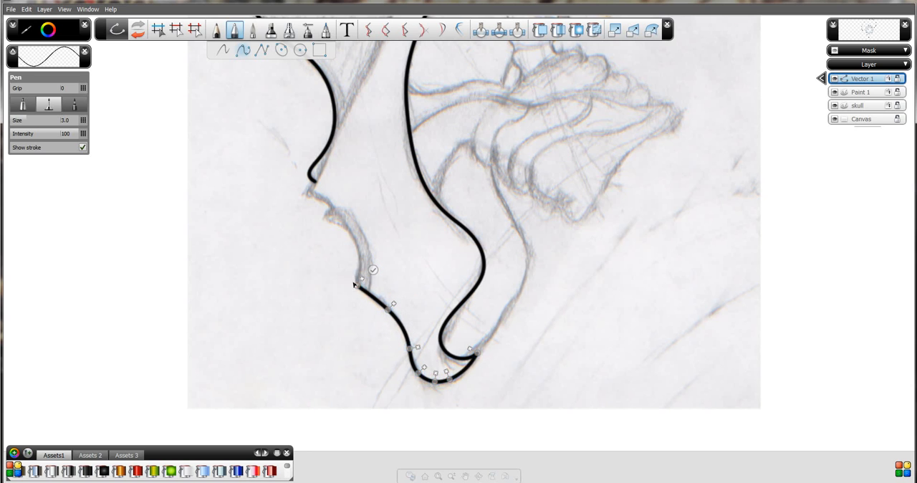
Extend the front profile above the chin up to the small hook below the mouth, adding points to shape the curve.
key(space)
drag(300, 260, 447, 284)
click(459, 324)
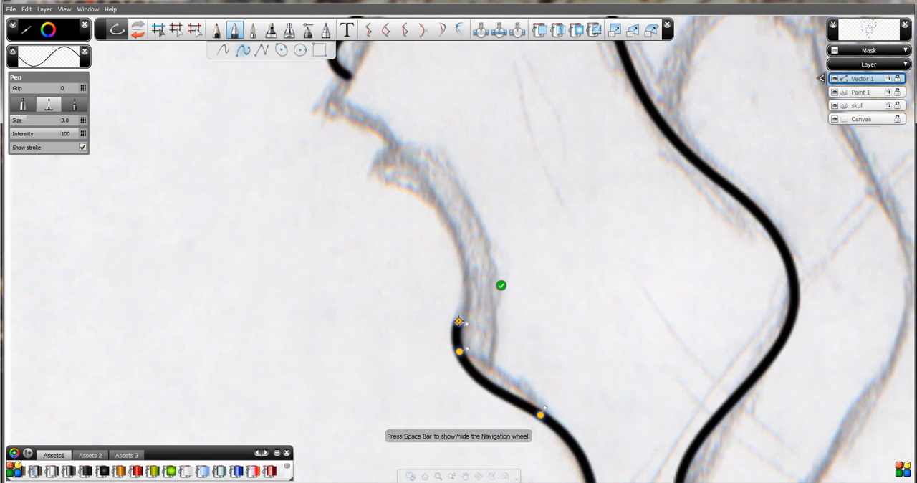
drag(487, 384, 491, 378)
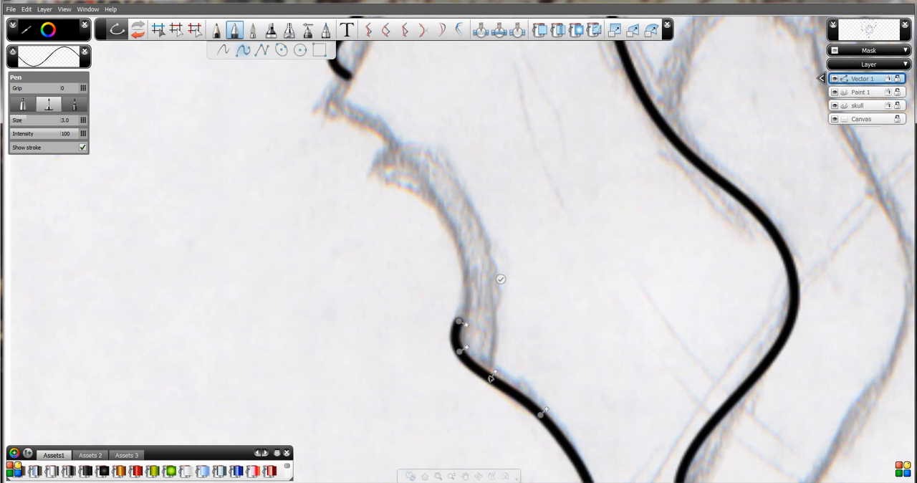
drag(392, 266, 454, 351)
drag(330, 211, 409, 310)
key(space)
mouse_move(504, 365)
mouse_down()
mouse_move(486, 327)
mouse_move(503, 352)
mouse_up()
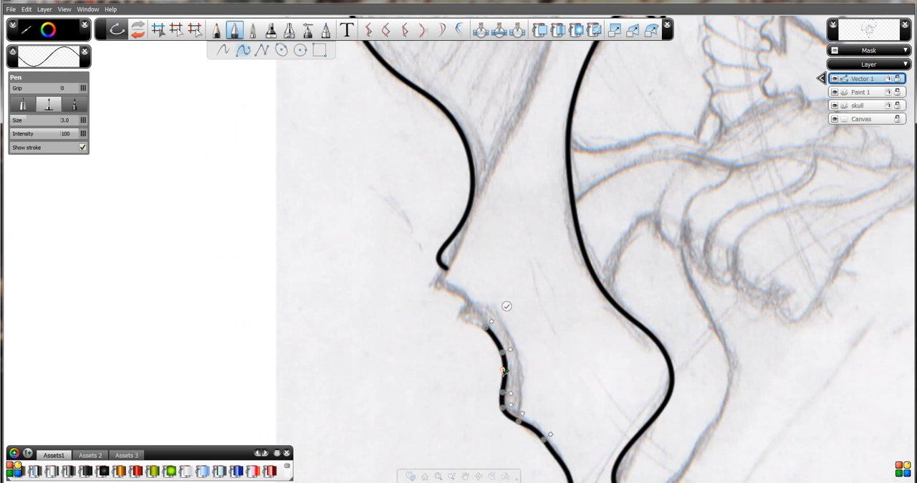
click(460, 317)
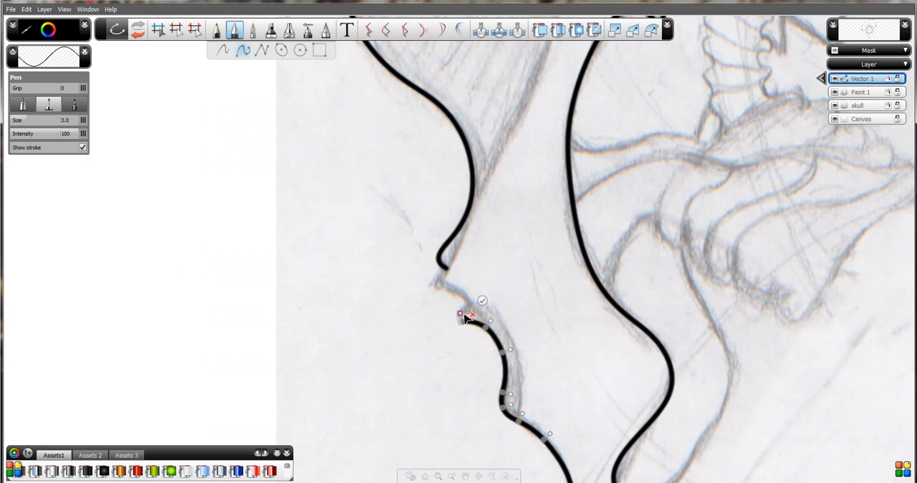
Trace the small hook and the pointed ridge above it, joining the curve to the open end of the upper face outline.
key(space)
drag(480, 323, 468, 208)
drag(359, 312, 453, 355)
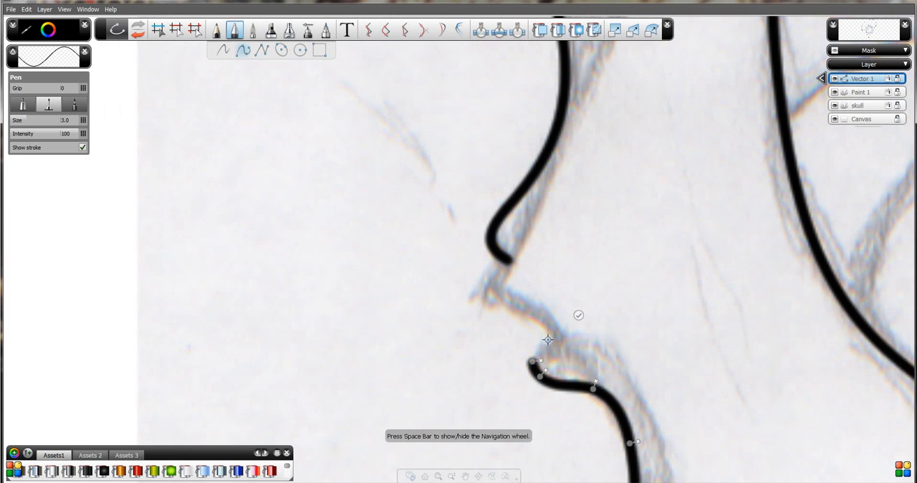
click(549, 341)
click(525, 317)
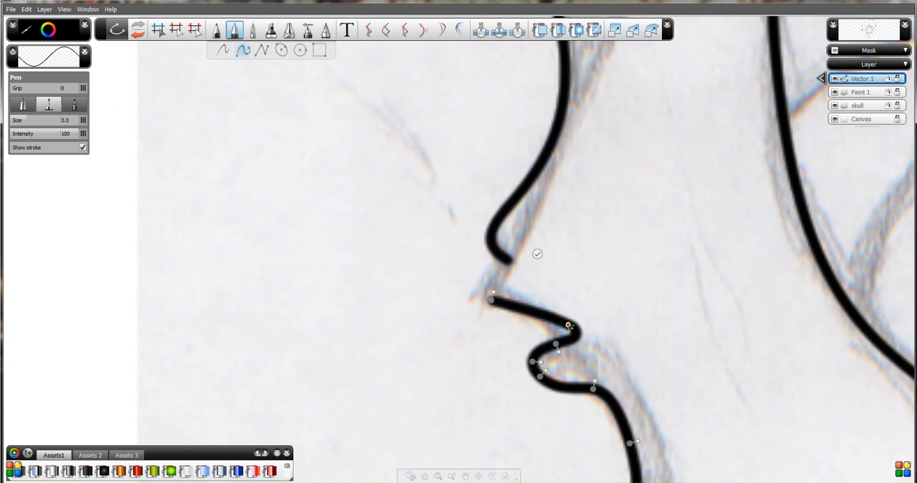
drag(568, 327, 533, 316)
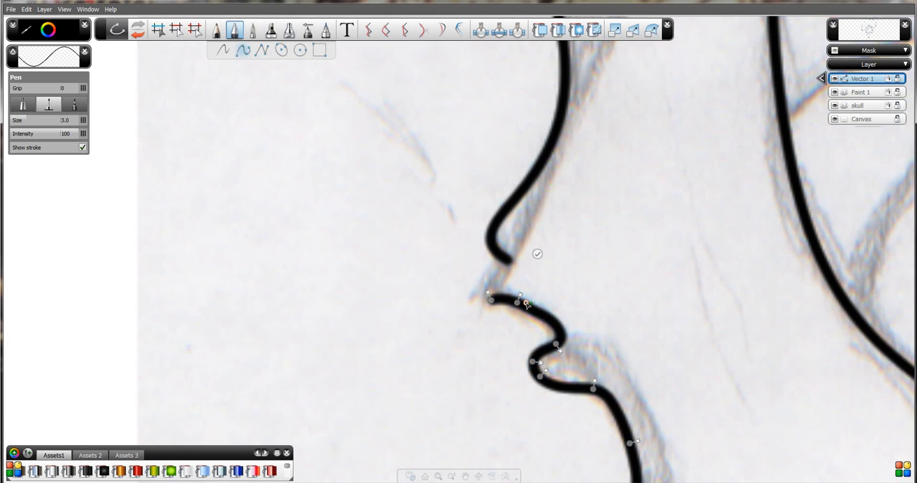
click(542, 325)
drag(542, 323, 556, 331)
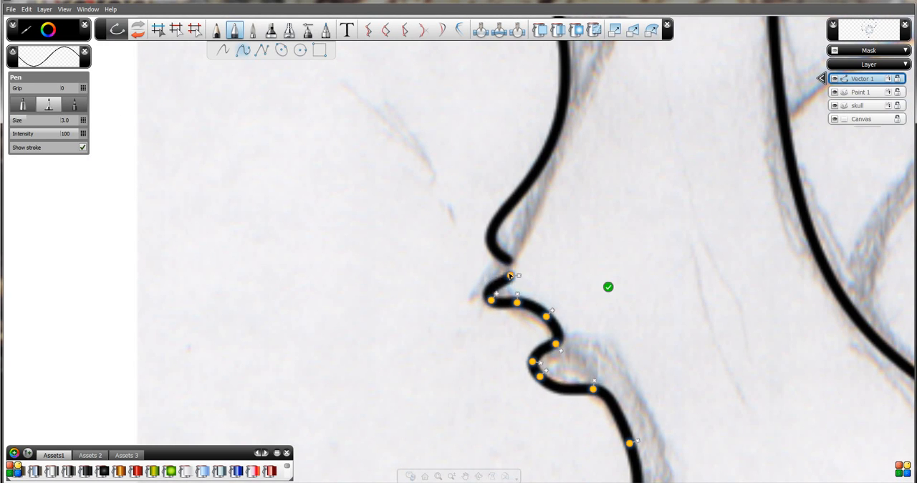
click(511, 276)
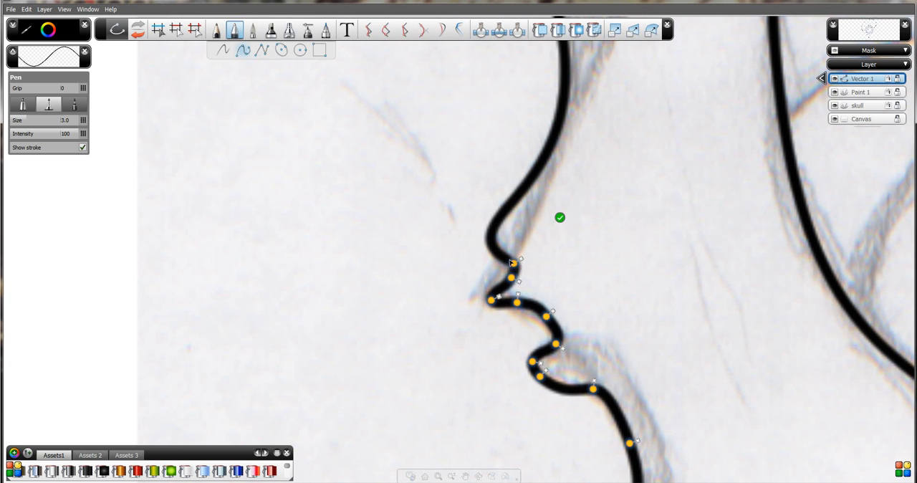
drag(512, 263, 509, 261)
Refine the front profile with extra points just below the hook to follow the sketch, and finish the curve.
key(space)
drag(690, 417, 560, 244)
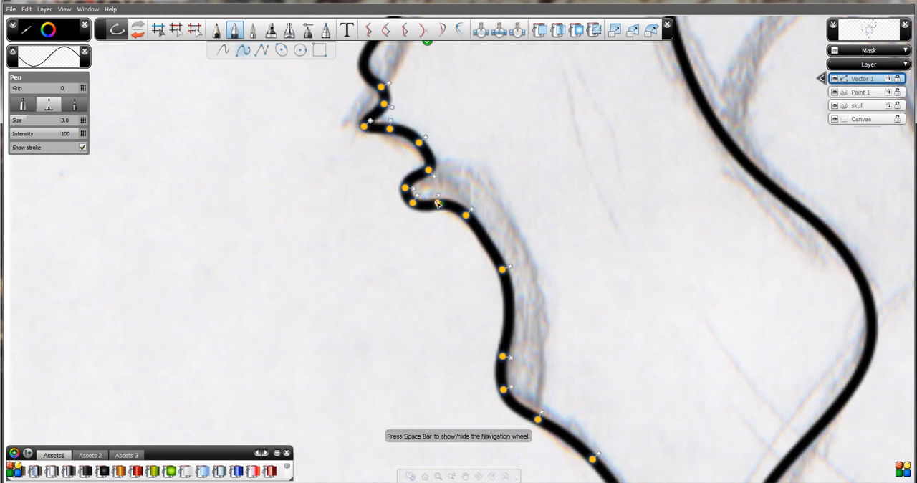
mouse_move(439, 203)
mouse_down()
mouse_move(488, 219)
mouse_move(487, 234)
mouse_up()
mouse_move(446, 208)
mouse_down()
mouse_move(462, 209)
mouse_move(436, 205)
mouse_move(468, 209)
mouse_up()
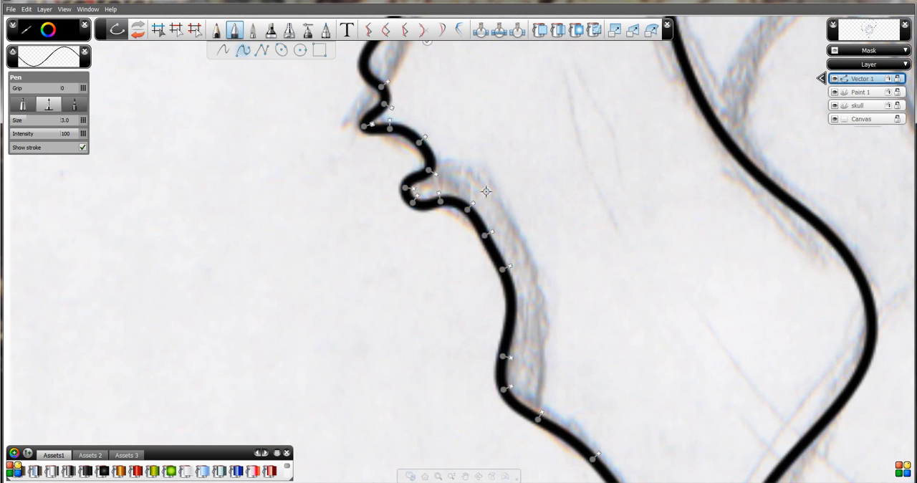
key(space)
drag(483, 180, 465, 164)
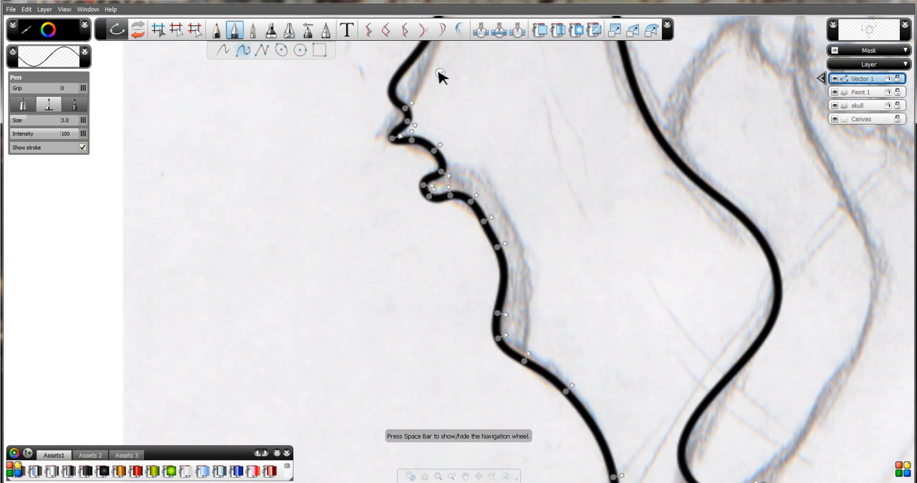
click(452, 92)
key(space)
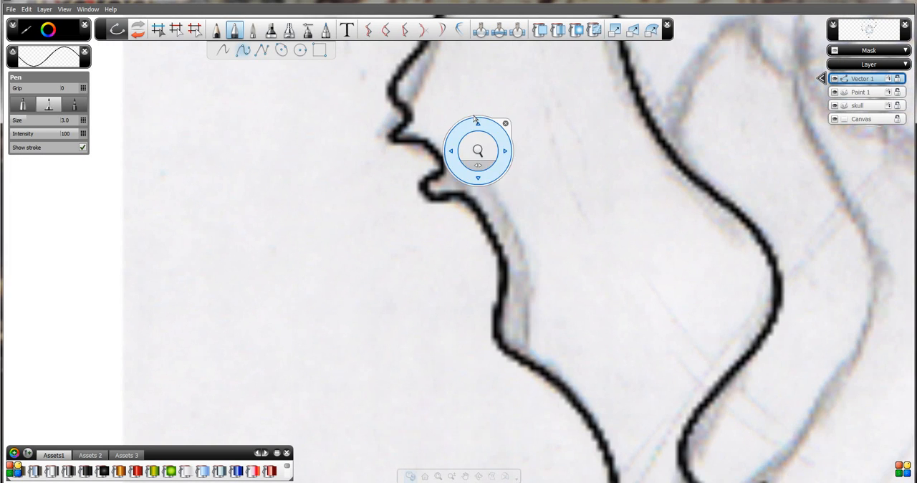
drag(477, 150, 485, 239)
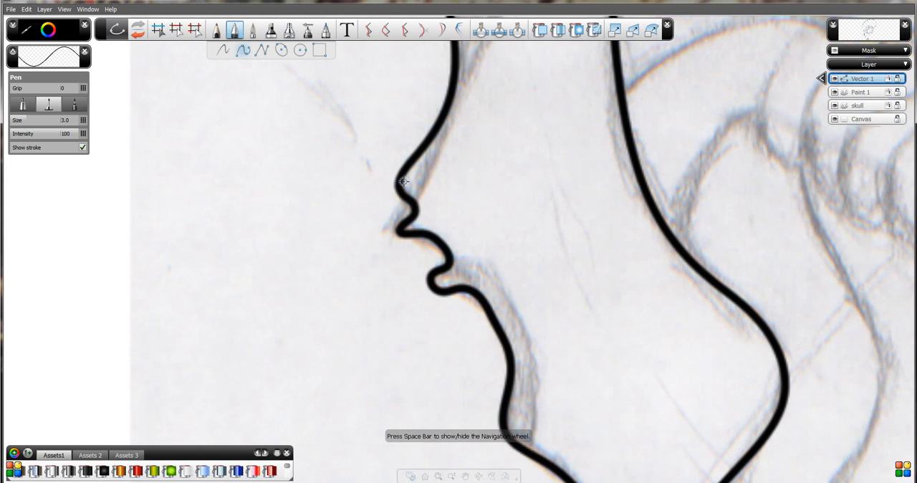
click(413, 205)
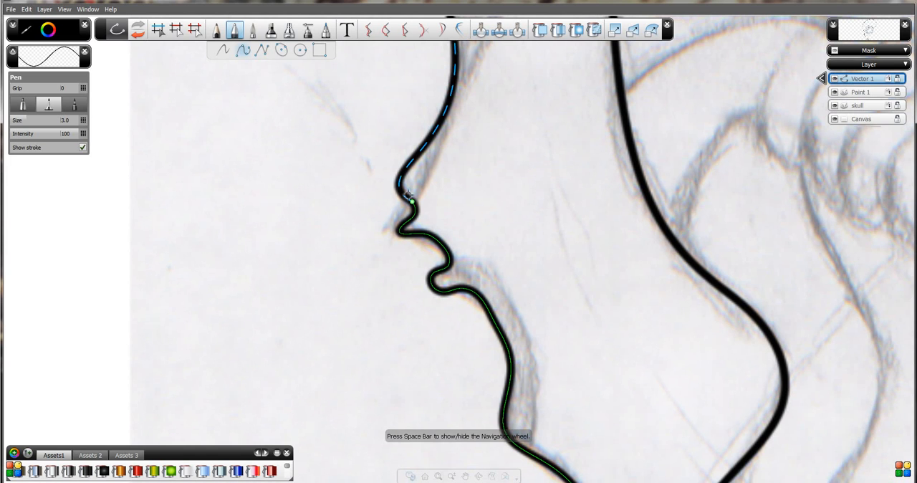
click(423, 30)
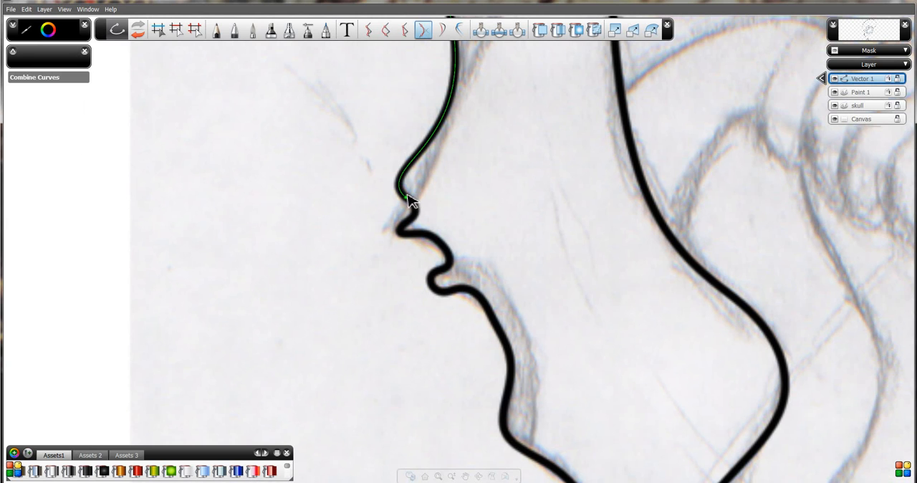
mouse_move(414, 202)
mouse_down()
mouse_move(415, 219)
mouse_move(416, 208)
mouse_up()
key(p)
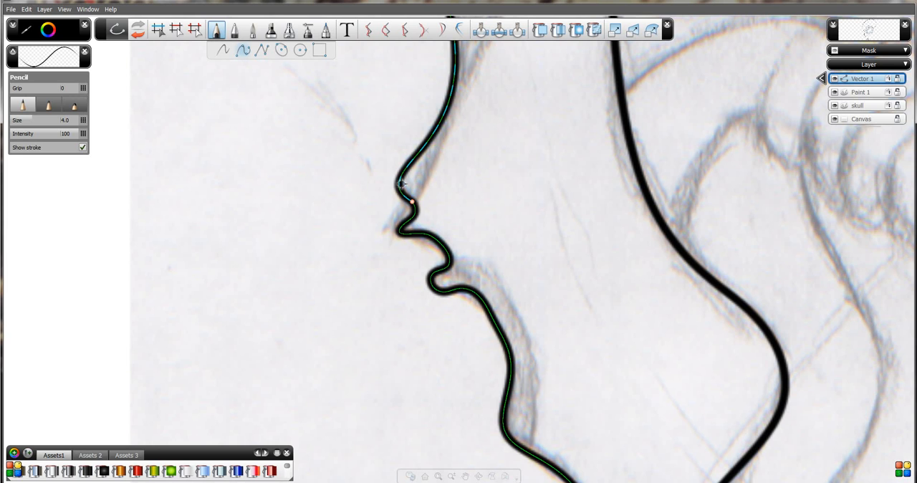
Combine the upper face outline and the front profile at their joint near the pointed ridge, adjusting the blend's ends to keep the shape.
click(422, 33)
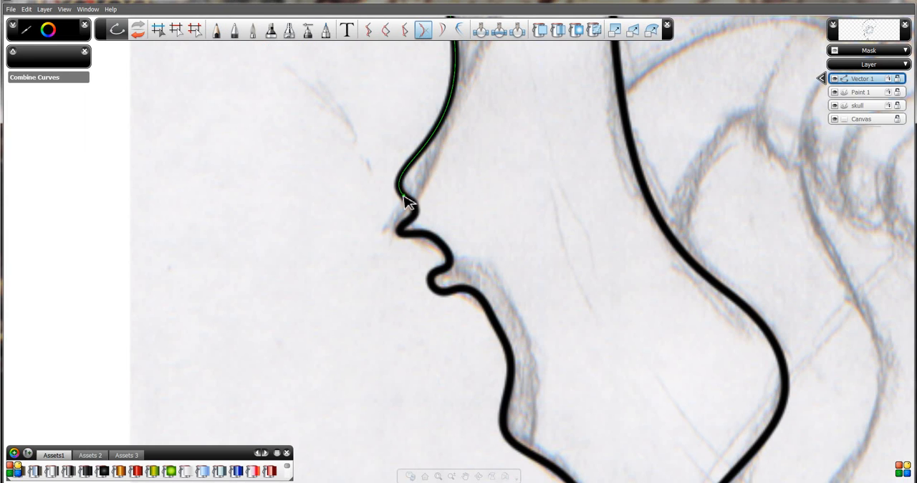
drag(405, 204, 453, 270)
key(space)
key(space)
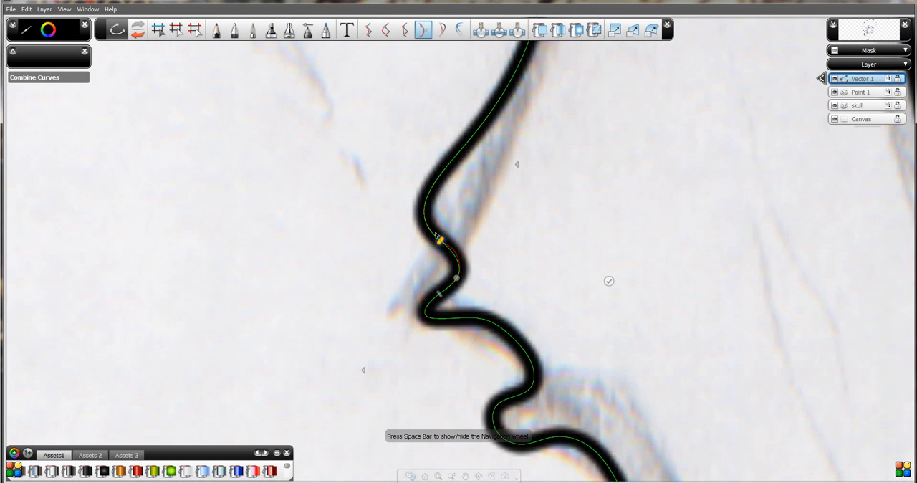
mouse_move(436, 233)
mouse_down()
mouse_move(424, 220)
mouse_move(430, 230)
mouse_up()
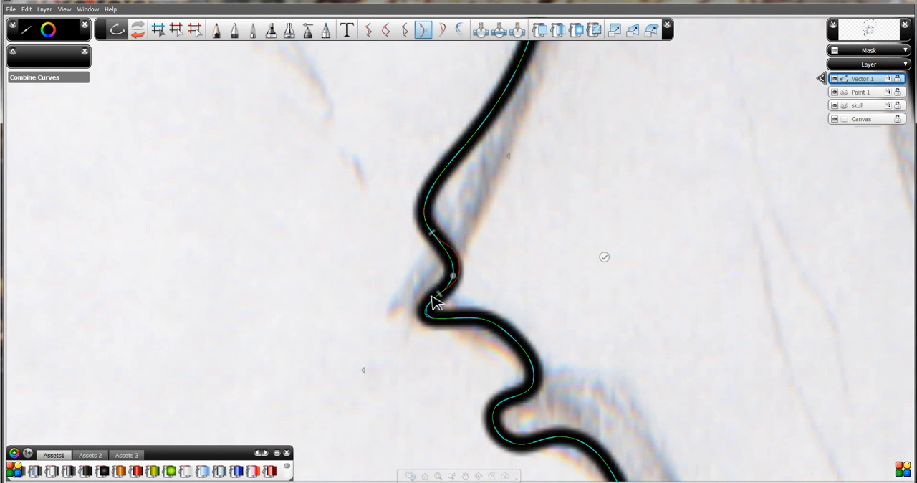
drag(438, 294, 435, 297)
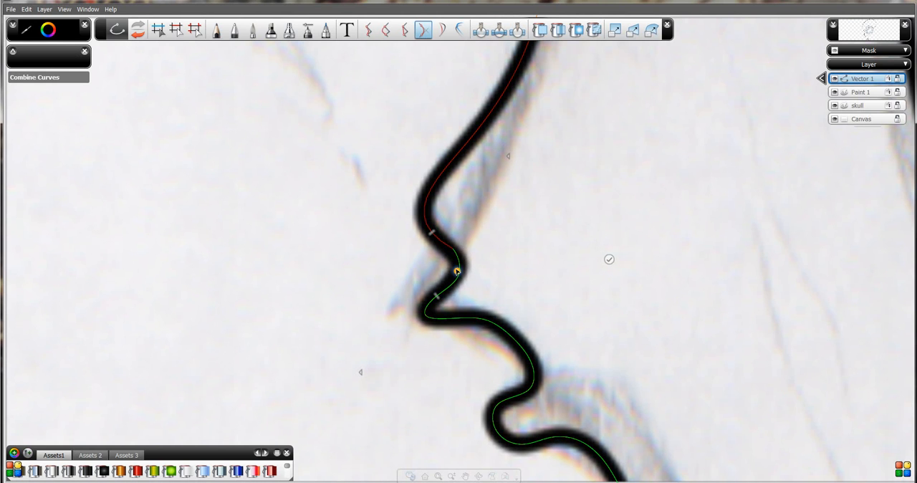
click(609, 260)
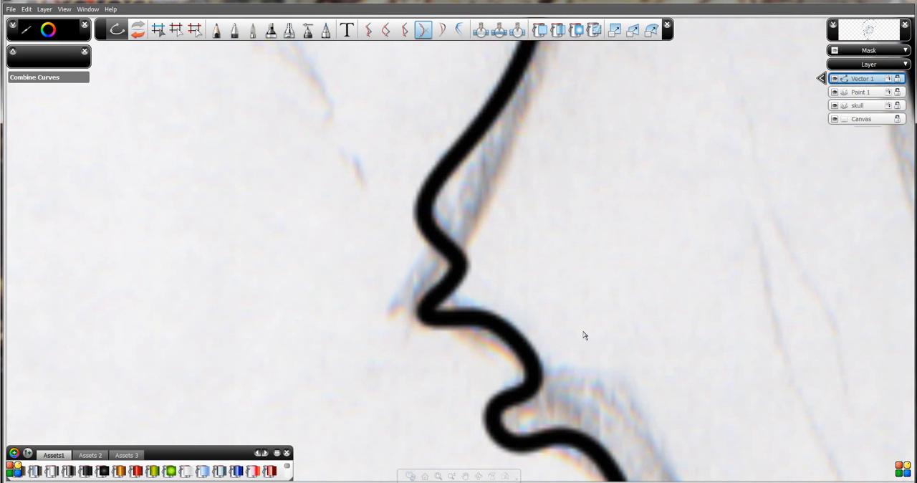
key(space)
drag(636, 339, 529, 287)
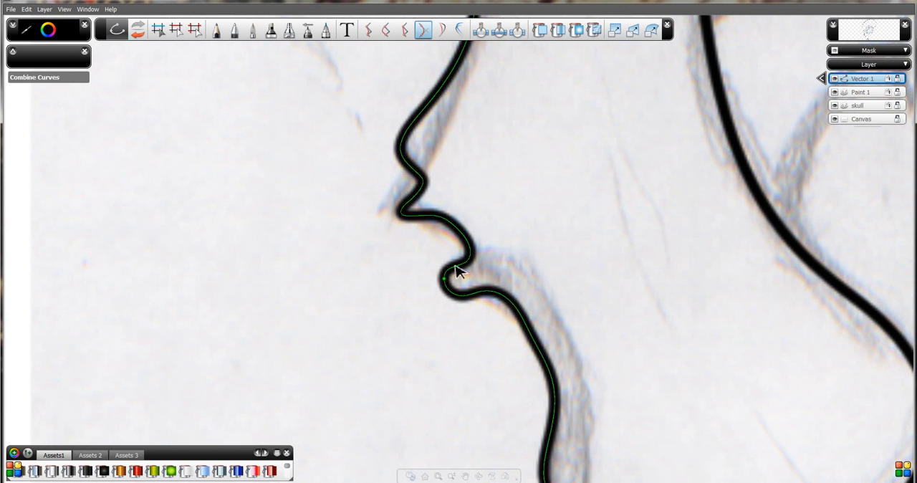
click(387, 30)
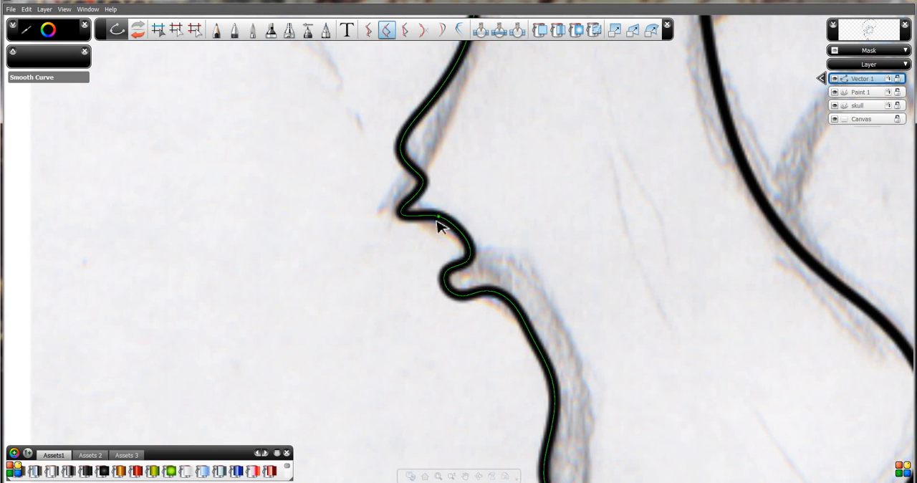
drag(425, 223, 463, 265)
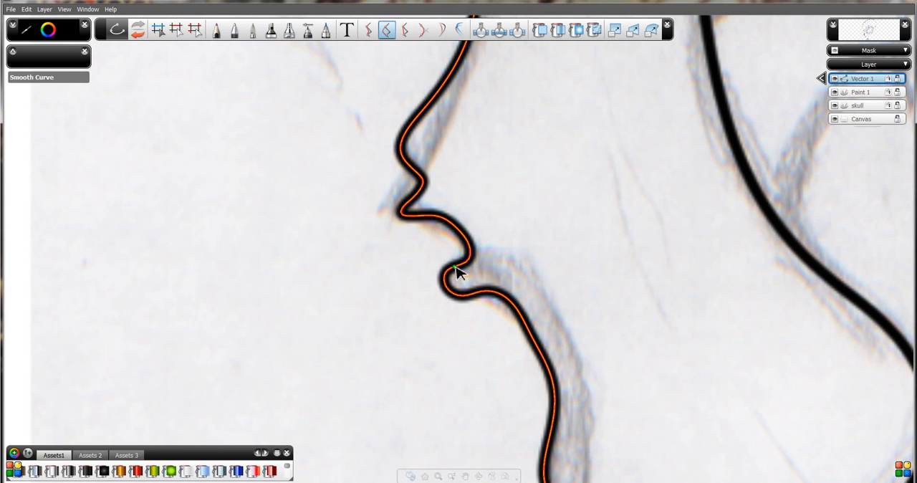
drag(456, 270, 462, 260)
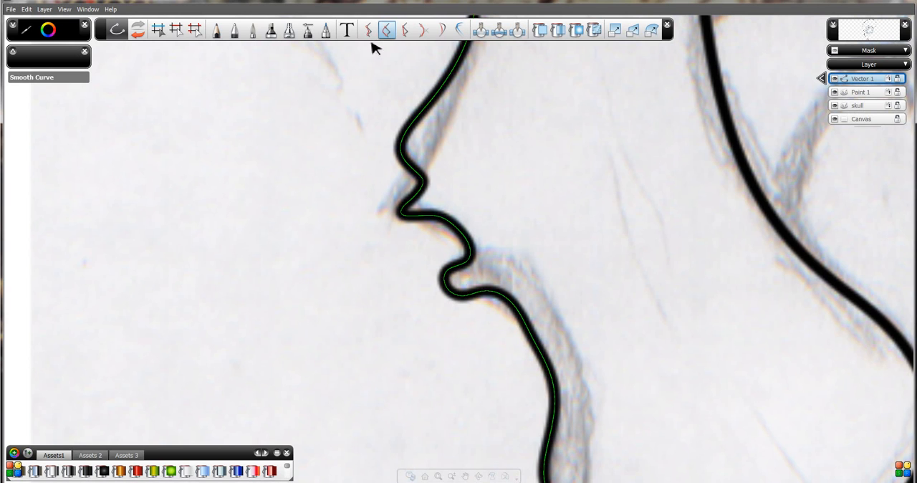
drag(427, 223, 439, 227)
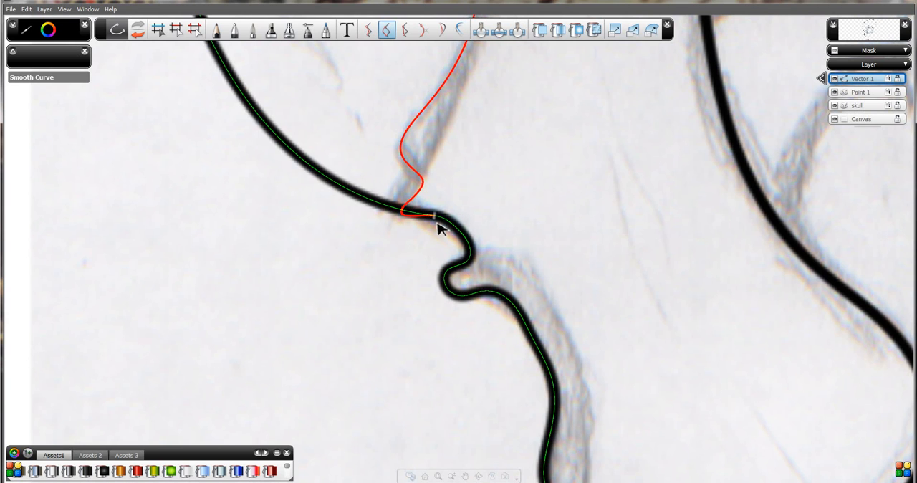
key(ctrl+z)
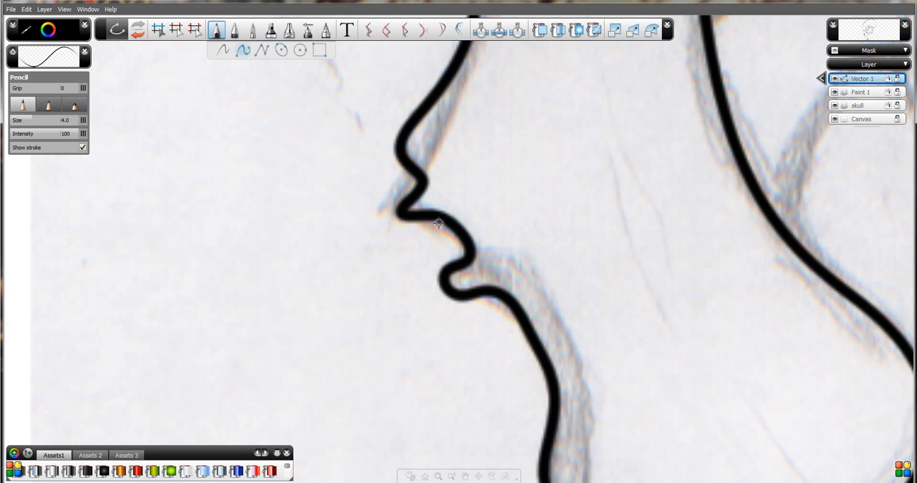
click(386, 32)
click(458, 267)
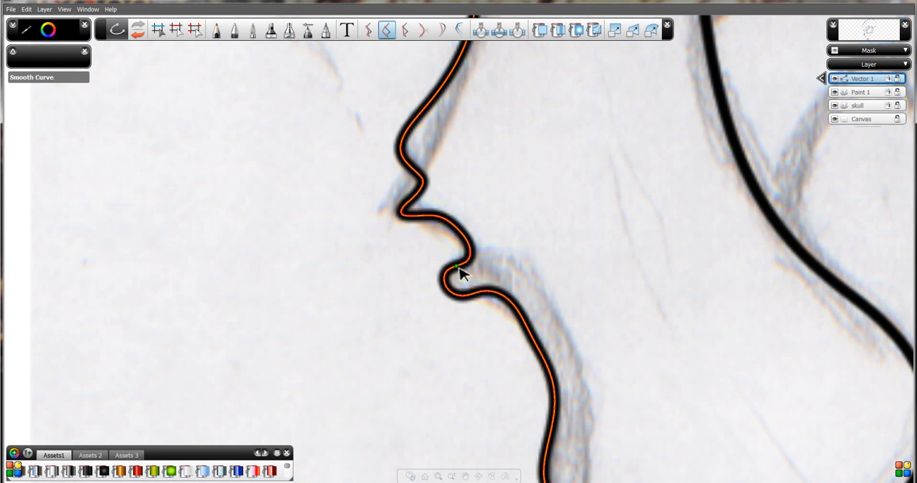
drag(428, 214, 425, 217)
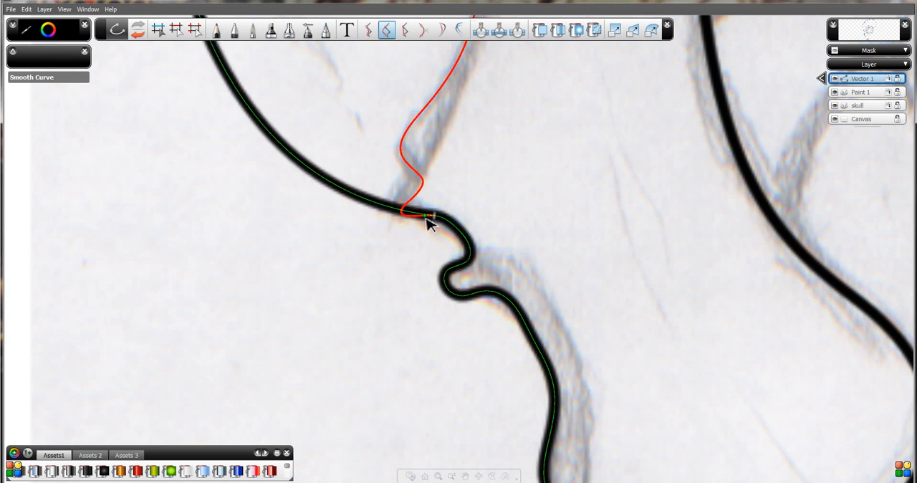
key(Escape)
Start Smooth Curve on the combined profile and move its range markers from the forehead to the stretch between the ridge and small hook.
key(space)
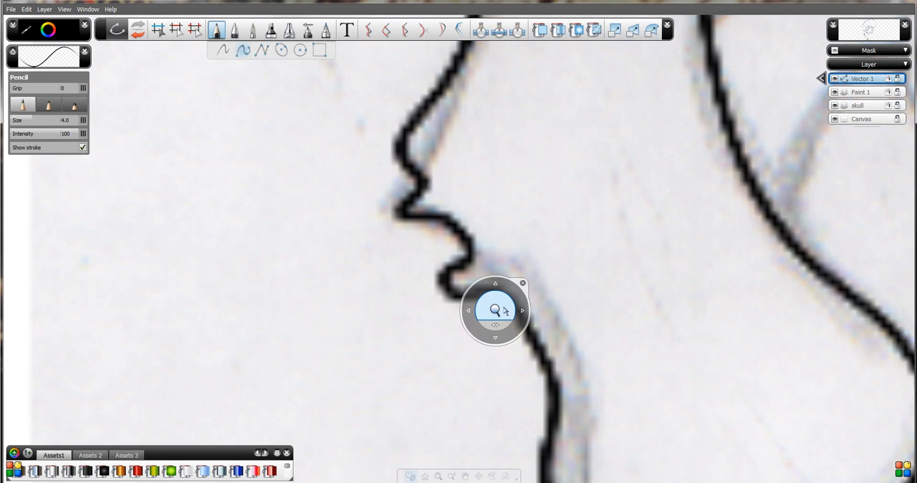
drag(503, 310, 509, 375)
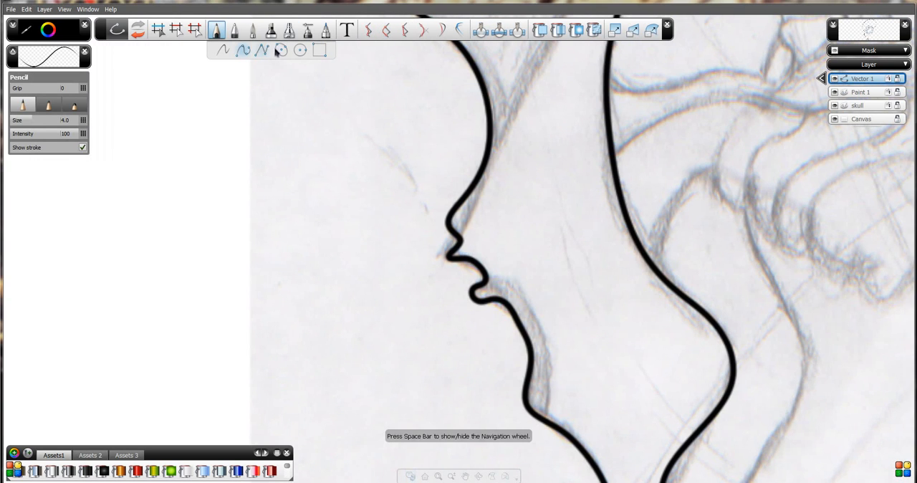
click(386, 31)
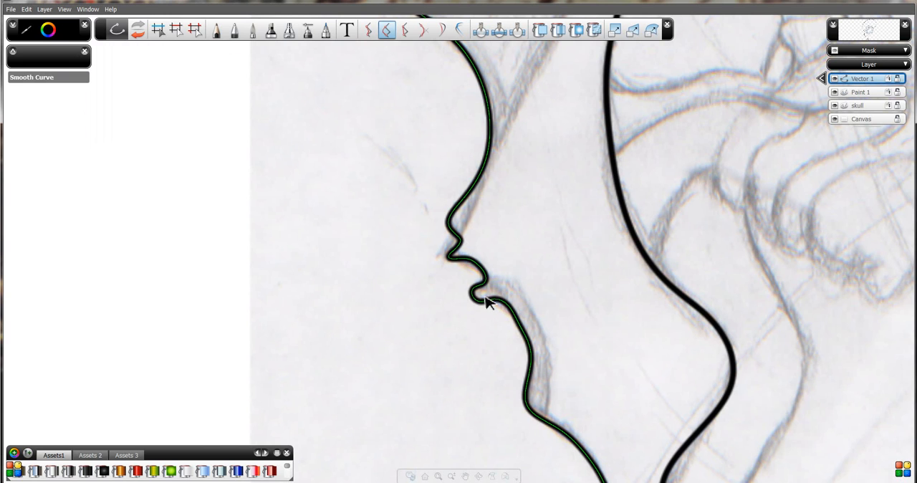
click(464, 264)
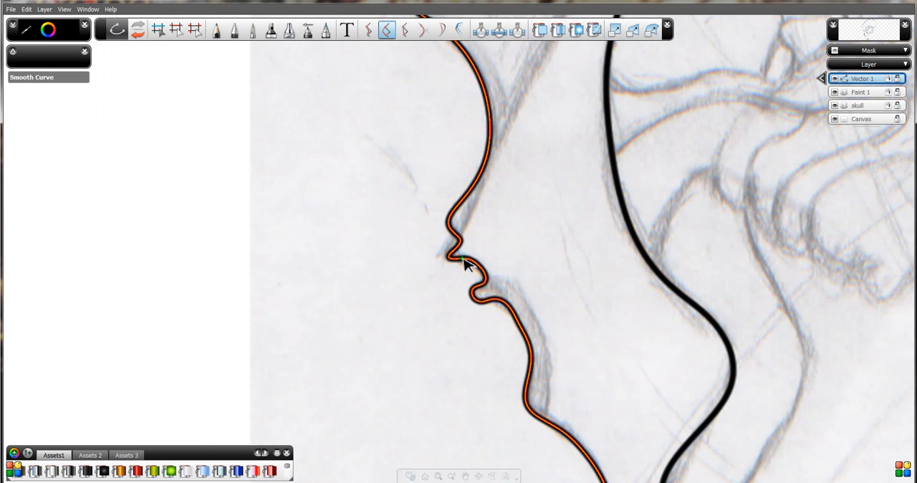
drag(484, 283, 480, 294)
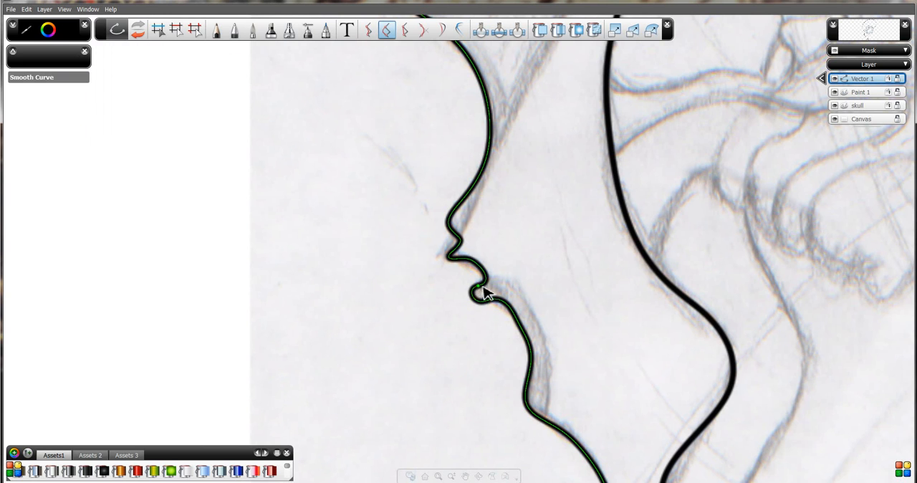
key(space)
drag(499, 257, 498, 382)
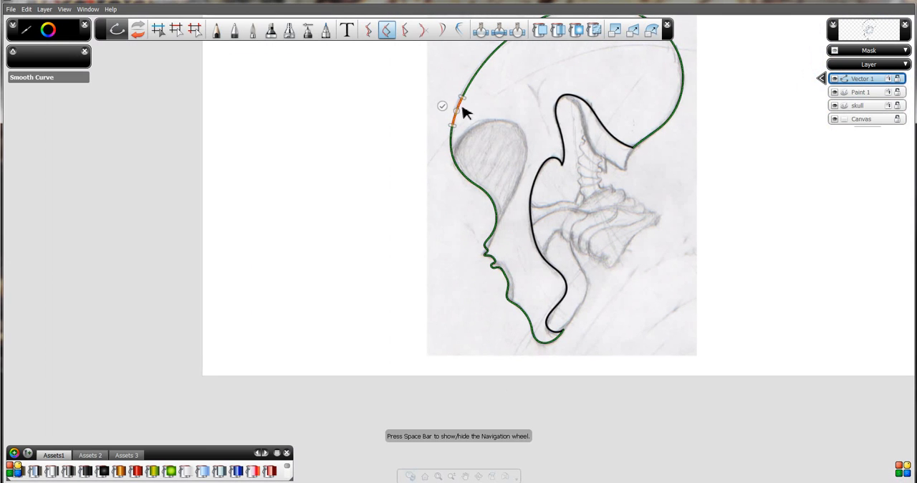
drag(535, 100, 626, 212)
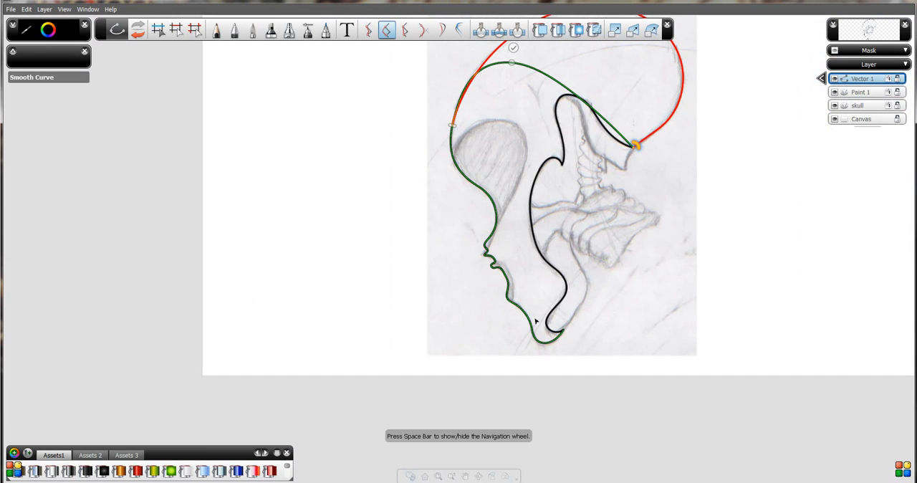
mouse_move(510, 245)
mouse_down()
mouse_move(495, 51)
mouse_move(456, 112)
mouse_move(459, 175)
mouse_move(492, 266)
mouse_move(491, 247)
mouse_up()
mouse_move(456, 112)
mouse_down()
mouse_move(495, 263)
mouse_move(569, 237)
mouse_up()
Fine-tune the smoothing range between the ridge and the small hook, shift its end point slightly toward the hook, and apply it.
key(space)
drag(444, 234, 399, 220)
mouse_move(526, 357)
mouse_down()
mouse_move(436, 266)
mouse_move(448, 250)
mouse_move(429, 152)
mouse_move(412, 177)
mouse_move(421, 178)
mouse_up()
key(space)
key(space)
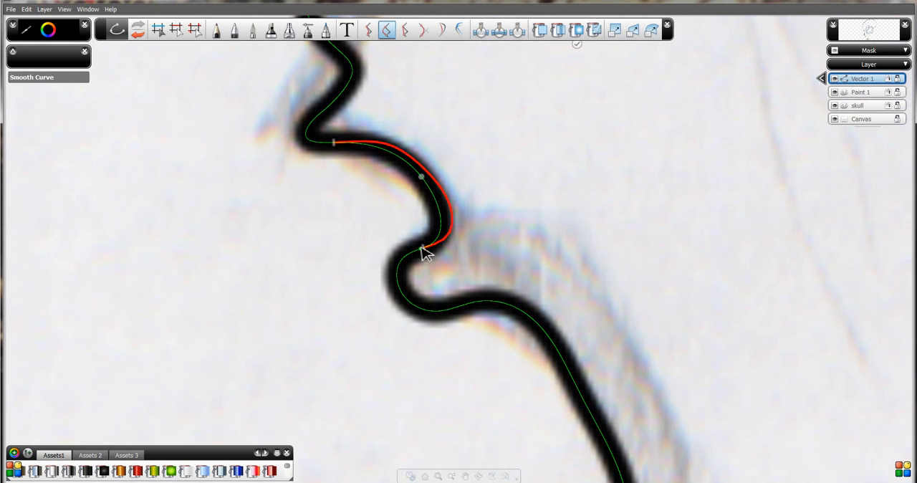
drag(423, 248, 413, 251)
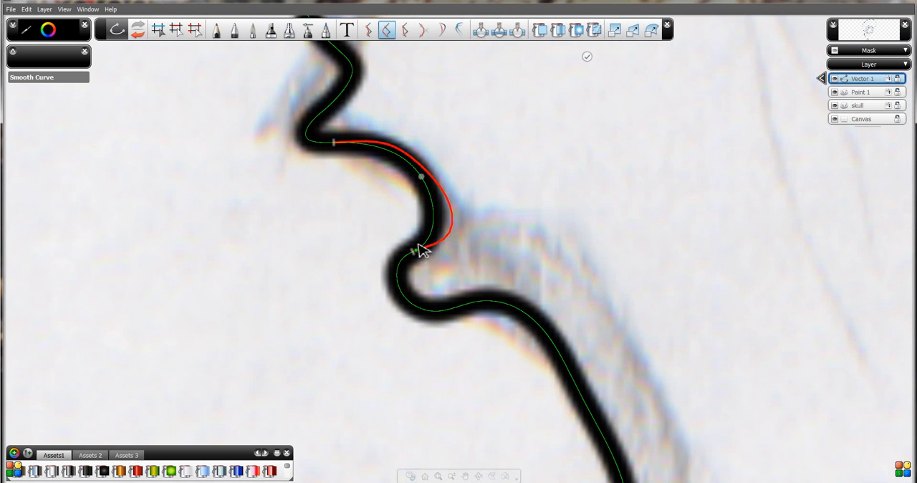
click(588, 63)
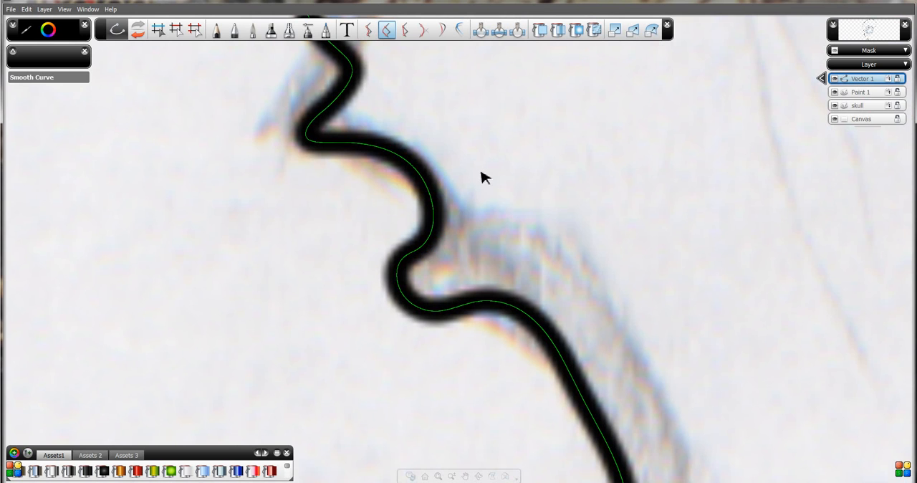
Smooth the front profile from just below the small hook to just above the next corner, bulging its middle slightly toward the sketch line.
key(space)
drag(639, 371, 496, 314)
key(space)
key(space)
mouse_move(555, 372)
mouse_down()
mouse_move(525, 280)
mouse_move(514, 289)
mouse_up()
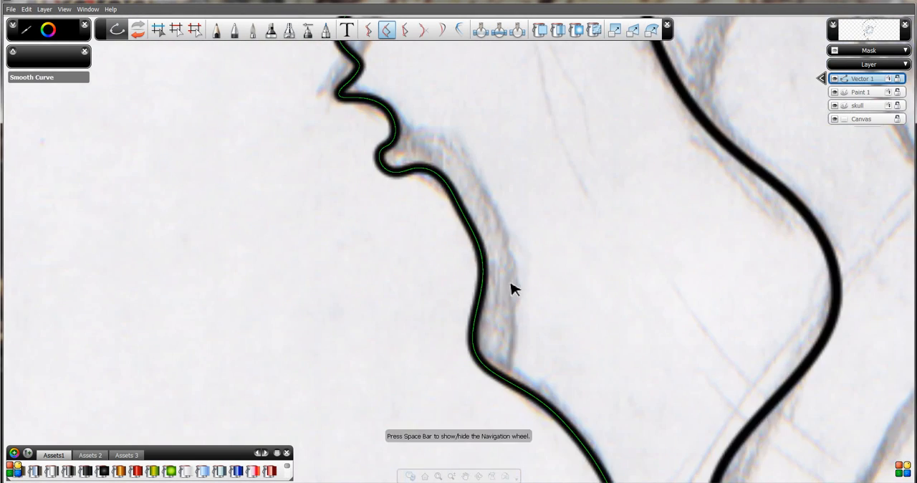
click(408, 175)
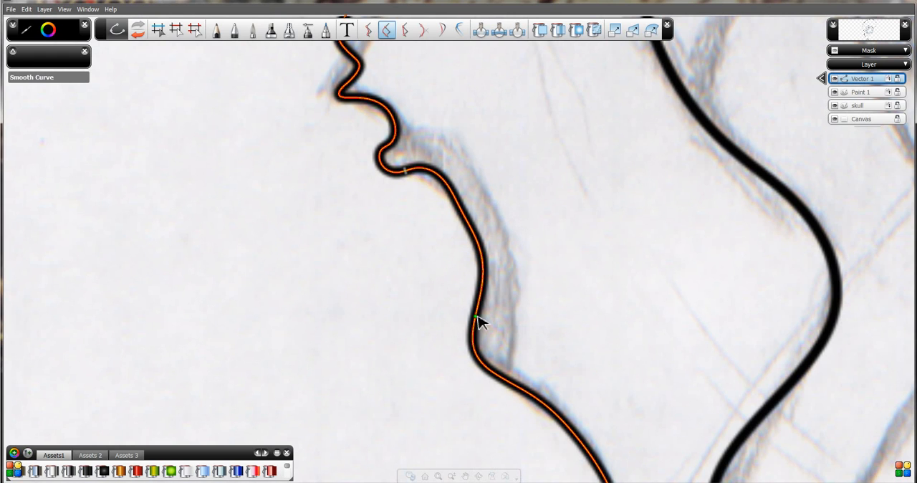
click(476, 316)
drag(467, 214, 478, 228)
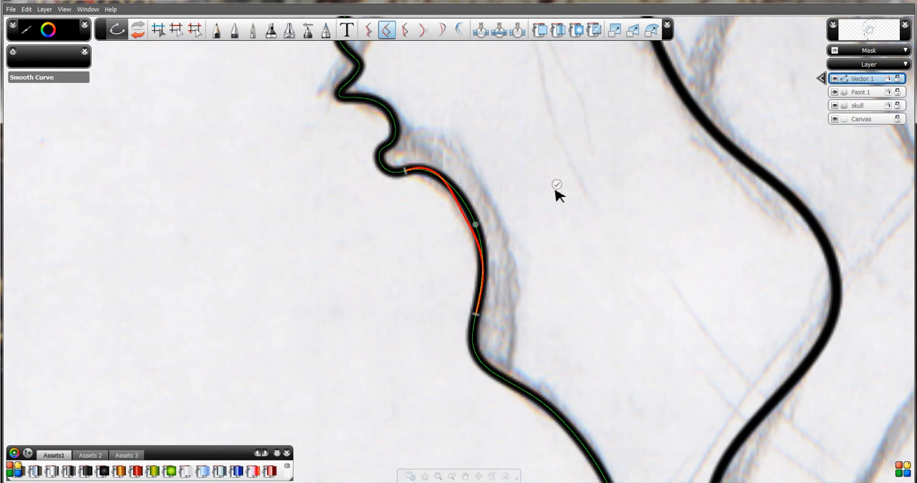
click(557, 185)
Inspect the traced outline along the front profile and chin, and up around the cranium to its junction with the inner edge.
key(space)
drag(649, 359, 550, 311)
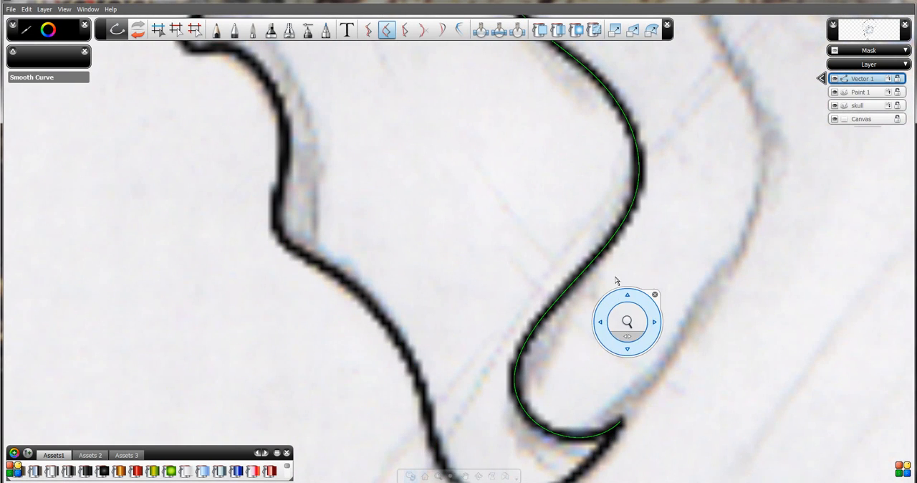
drag(482, 218, 554, 231)
key(space)
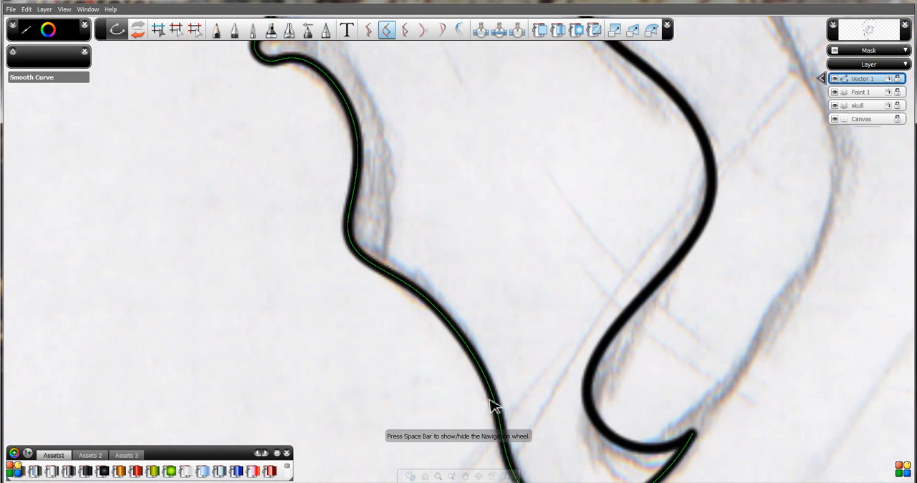
key(space)
drag(506, 187, 320, 43)
key(space)
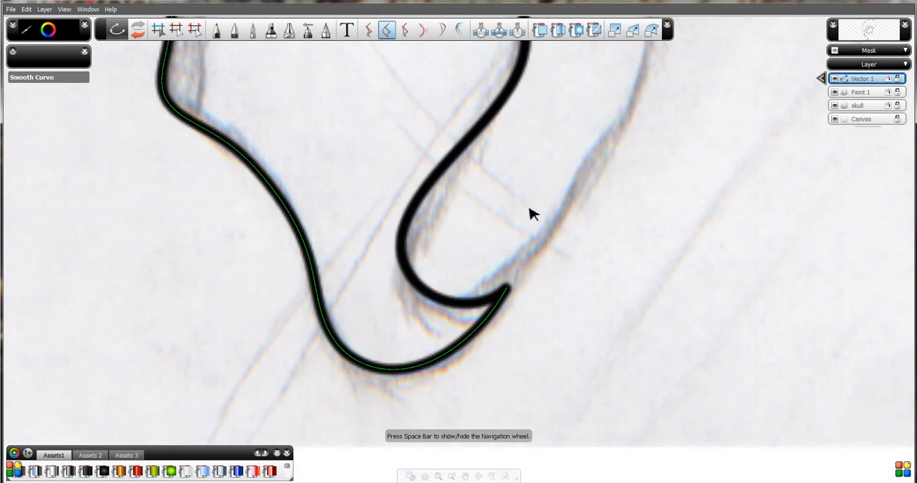
key(space)
drag(519, 242, 535, 346)
drag(498, 144, 427, 359)
drag(383, 169, 383, 291)
drag(432, 178, 352, 341)
key(space)
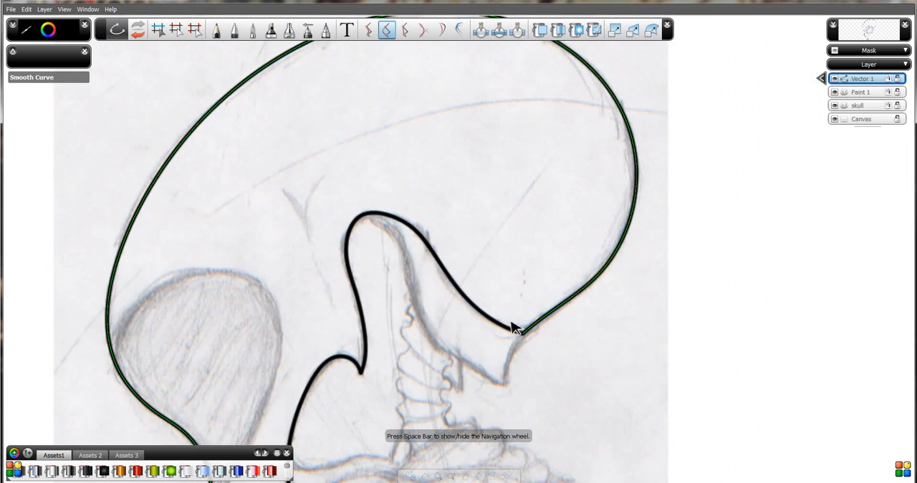
click(513, 327)
click(462, 270)
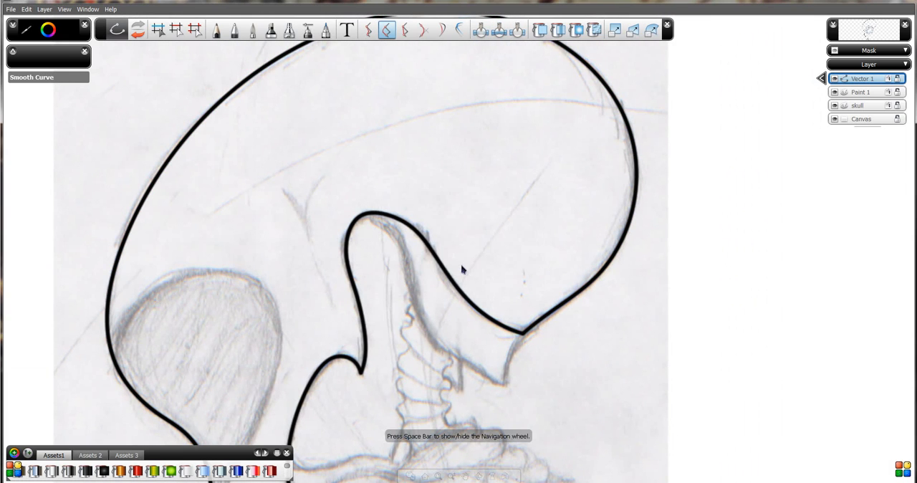
Fill the closed skull outline with solid grey using Solid Fill.
click(458, 283)
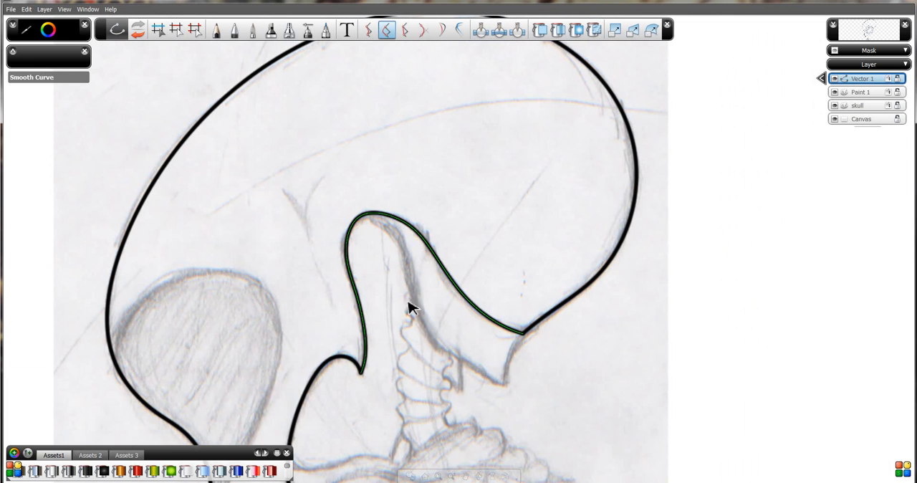
key(space)
drag(400, 254, 416, 336)
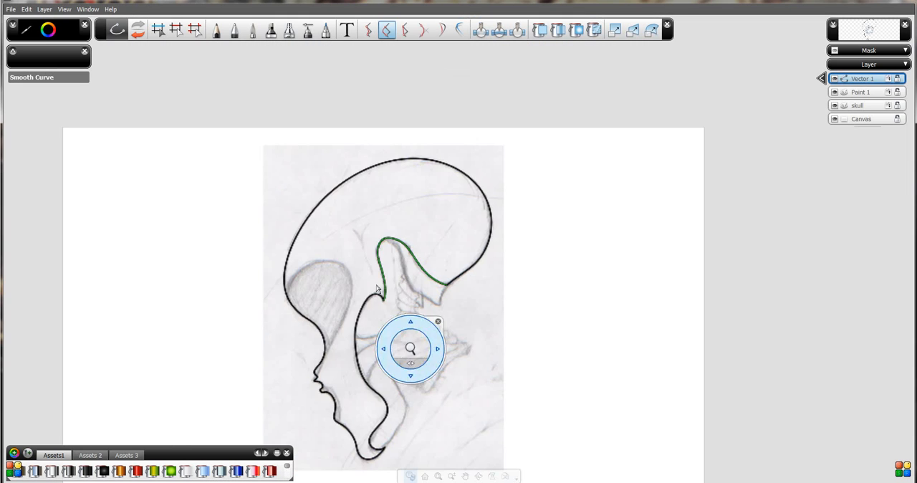
drag(354, 262, 387, 241)
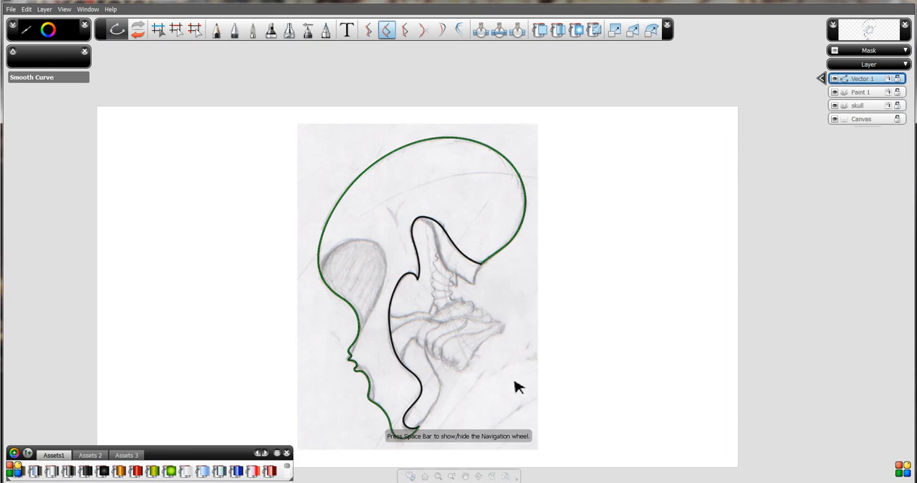
click(539, 29)
key(space)
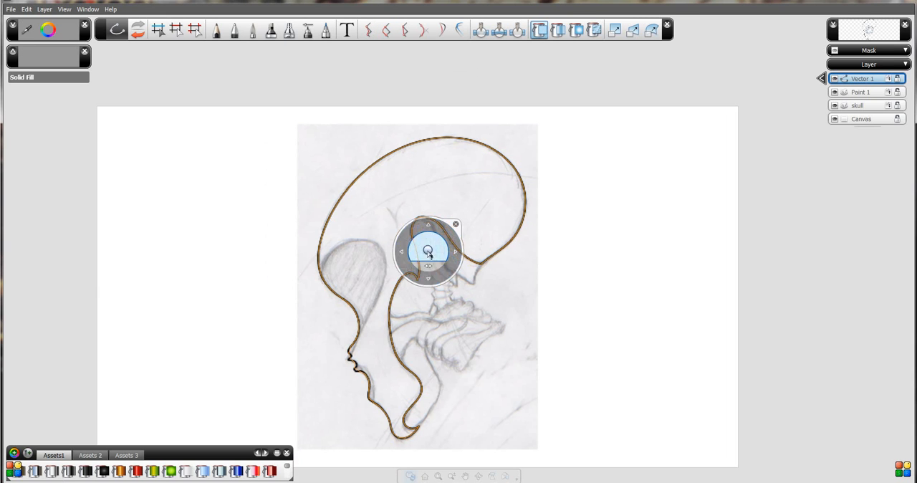
drag(422, 248, 397, 123)
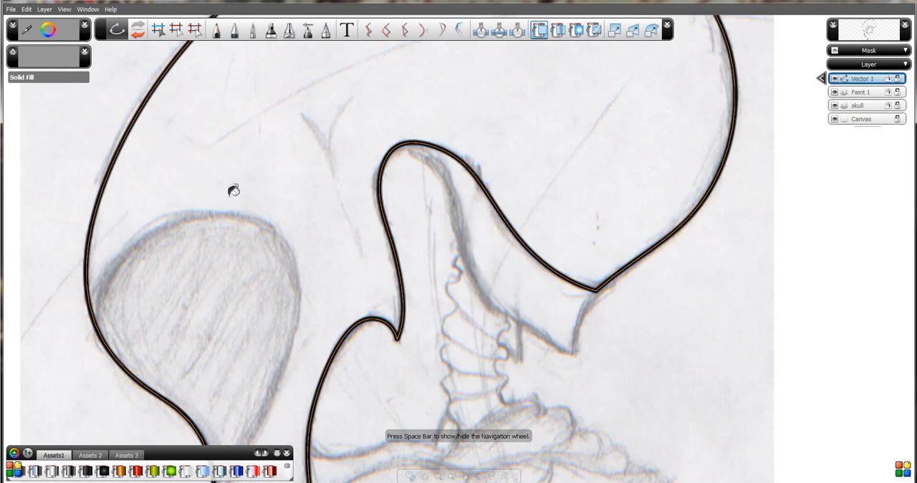
click(279, 149)
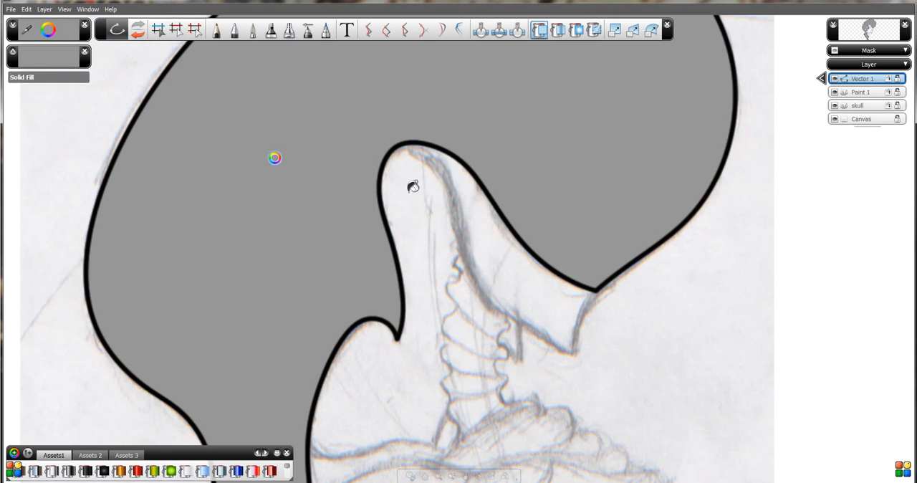
Replace the skull's solid fill with a linear gradient running diagonally from beside the lower face to the upper back of the cranium.
key(space)
drag(399, 184, 410, 285)
key(space)
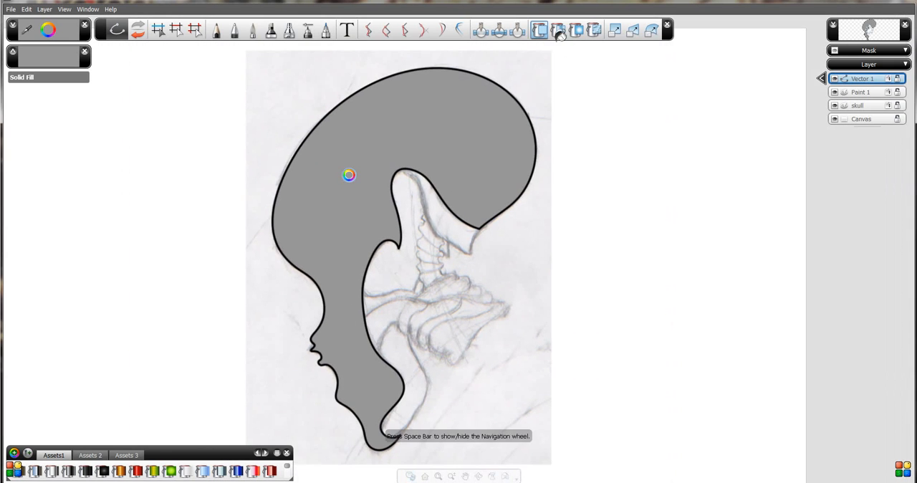
click(558, 31)
click(365, 192)
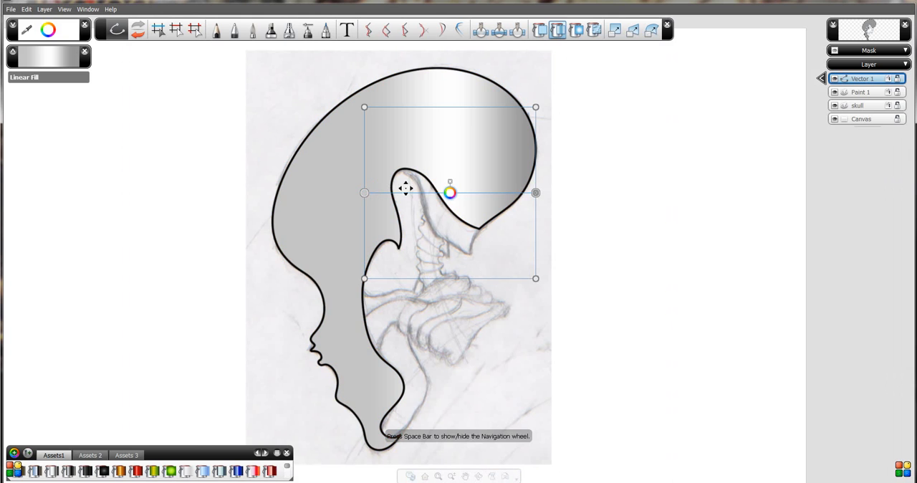
drag(364, 192, 259, 382)
drag(536, 192, 538, 102)
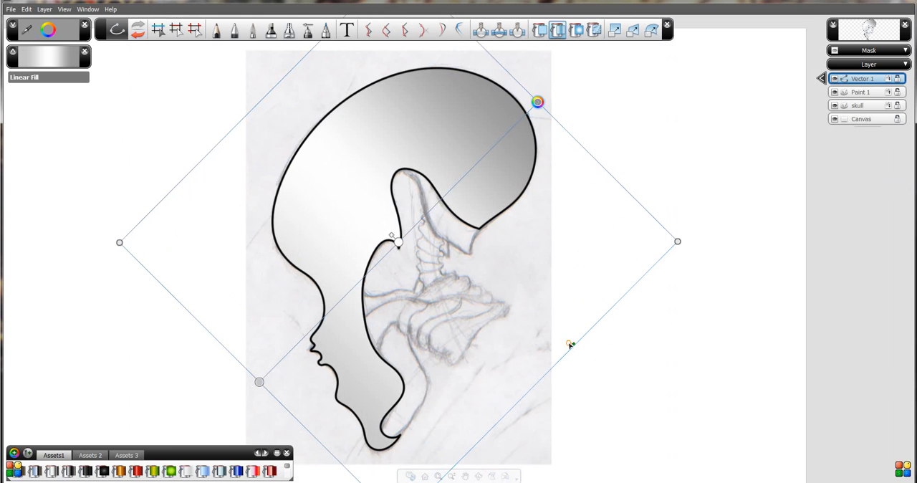
Pull the gradient frame's far right and far left corners inward, closer to the skull.
drag(678, 242, 629, 204)
key(space)
drag(497, 372, 506, 391)
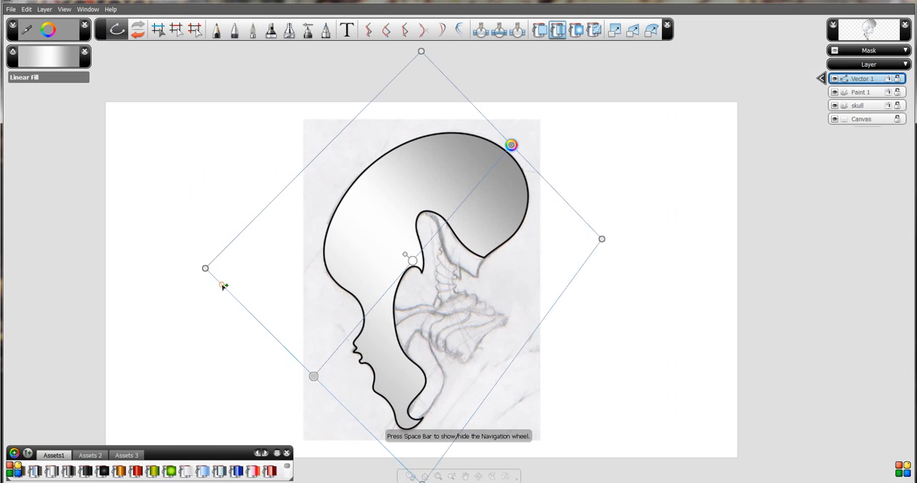
drag(204, 268, 252, 230)
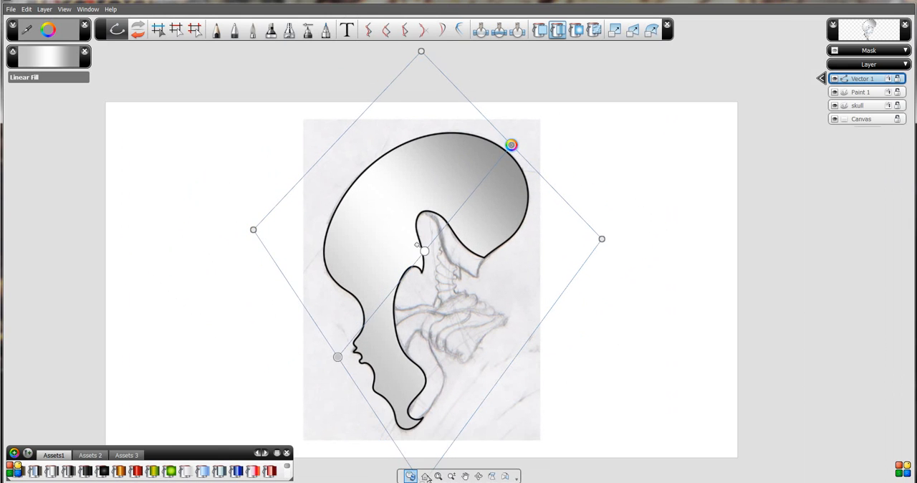
Move the gradient frame's bottom corner up to just below the chin and its top corner down toward the cranium.
drag(452, 426, 421, 438)
key(space)
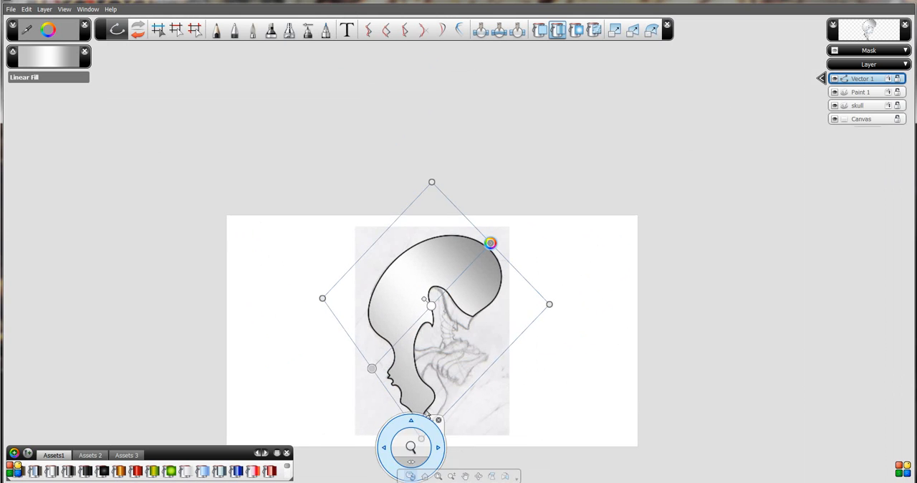
drag(420, 337, 400, 179)
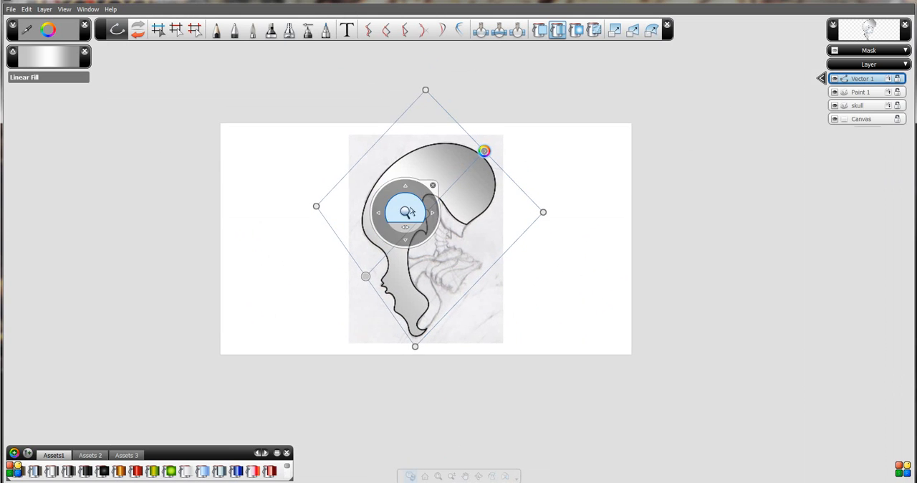
drag(412, 210, 405, 171)
key(space)
drag(395, 72, 396, 100)
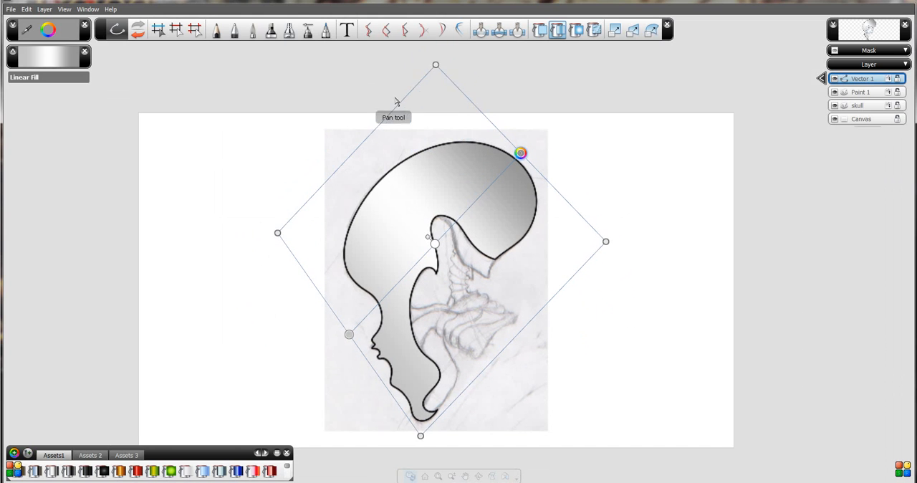
drag(436, 66, 466, 98)
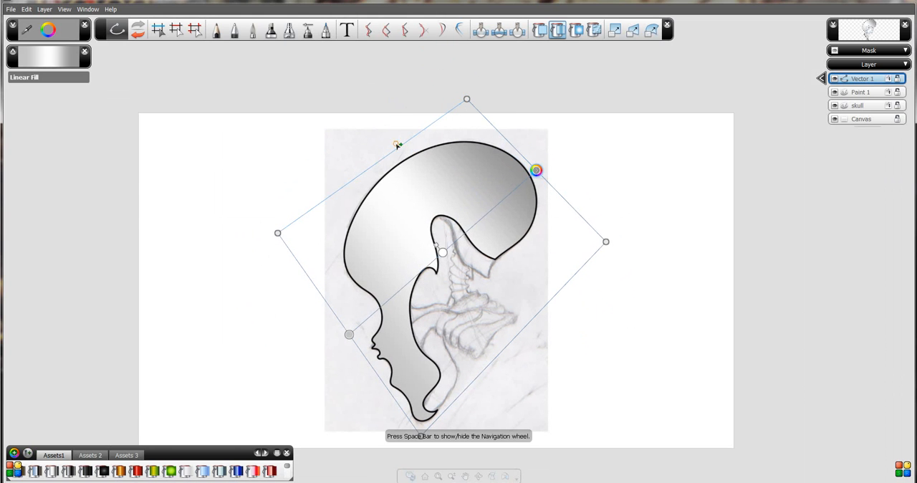
Add curve points to the gradient frame's upper-left, lower-right and face-side edges, bending them around the skull, and pull the left corner near the forehead.
drag(394, 149, 382, 120)
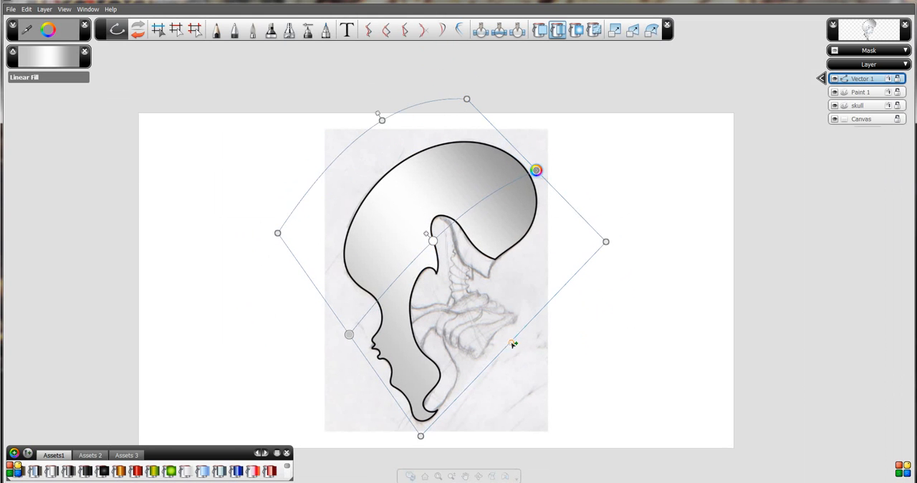
drag(514, 344, 538, 364)
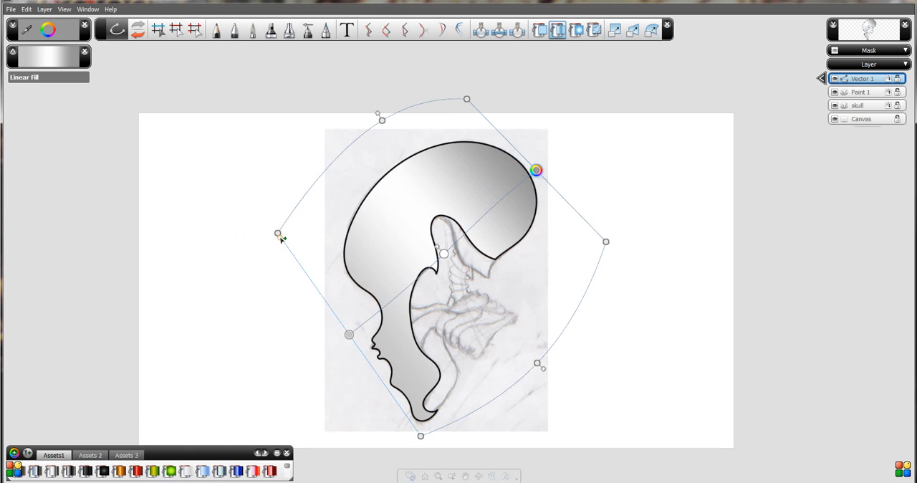
drag(304, 273, 370, 312)
drag(398, 359, 371, 365)
drag(369, 310, 354, 316)
drag(273, 237, 327, 250)
drag(383, 120, 384, 158)
Shift the gradient's middle colour stop toward the back of the cranium and add another stop between it and the face-side end.
drag(455, 265, 491, 226)
click(434, 287)
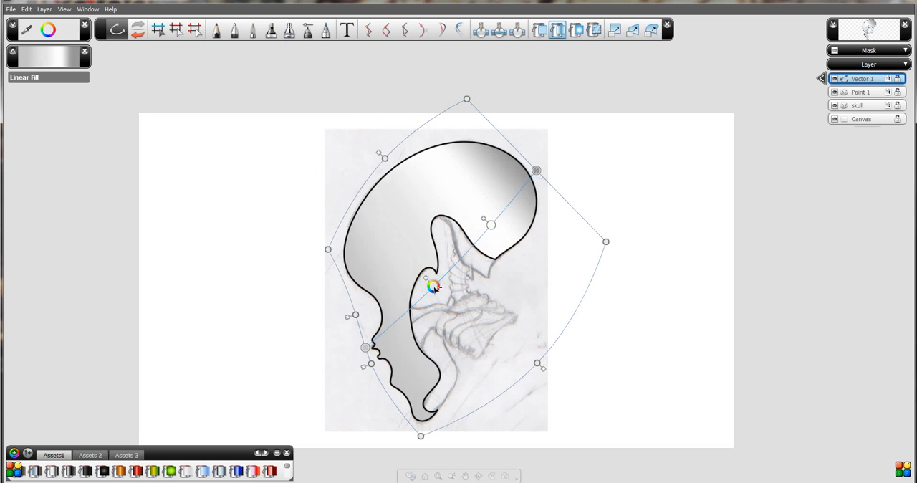
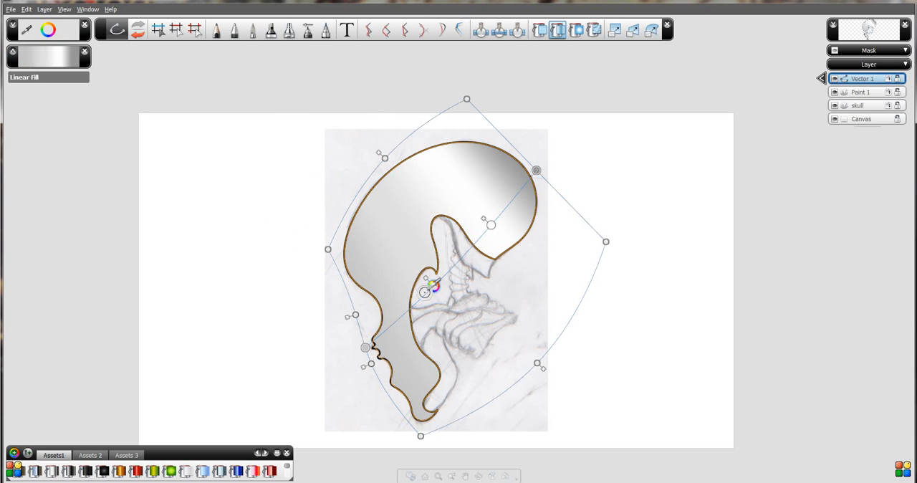
Shift the gradient stop between the cranium and the face slightly toward the cranium and colour it dark red from the shaded sphere.
drag(430, 288, 433, 281)
click(434, 284)
click(434, 285)
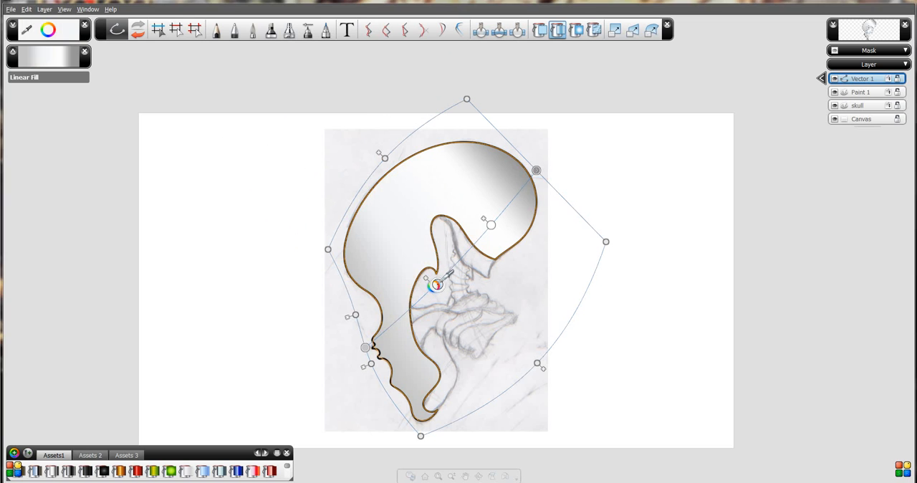
click(48, 30)
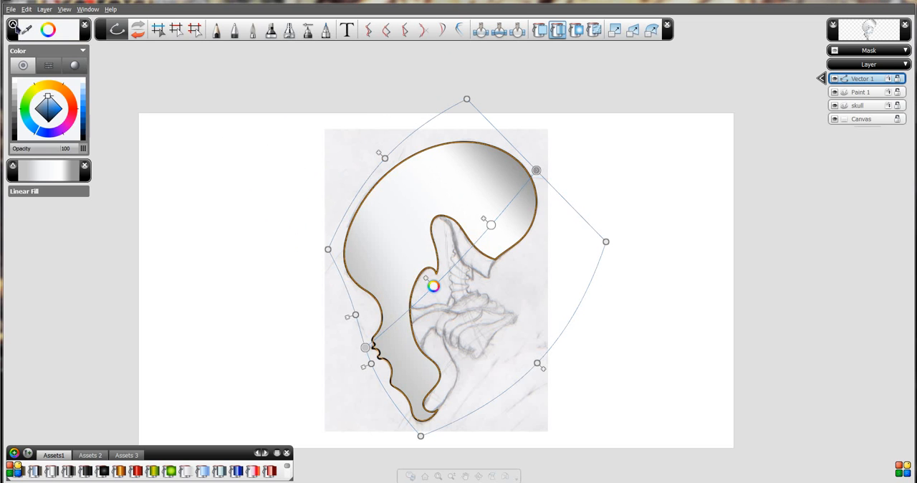
click(47, 66)
click(74, 66)
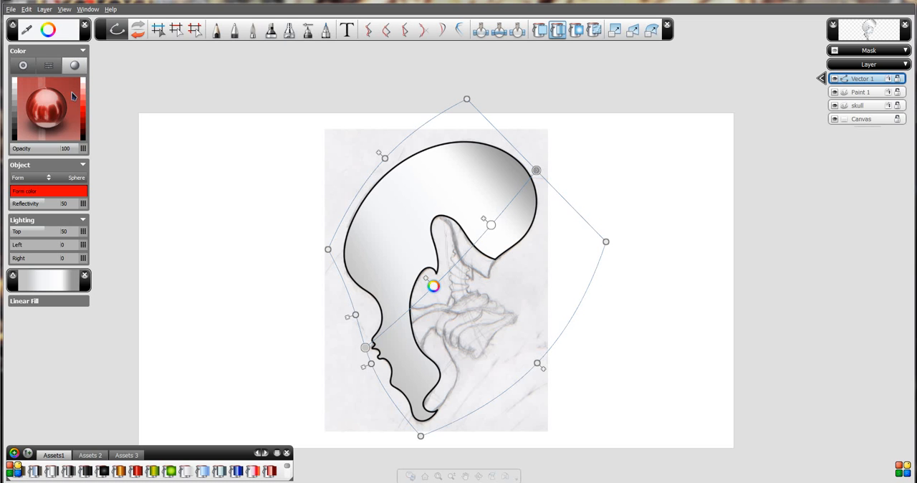
drag(62, 92, 63, 109)
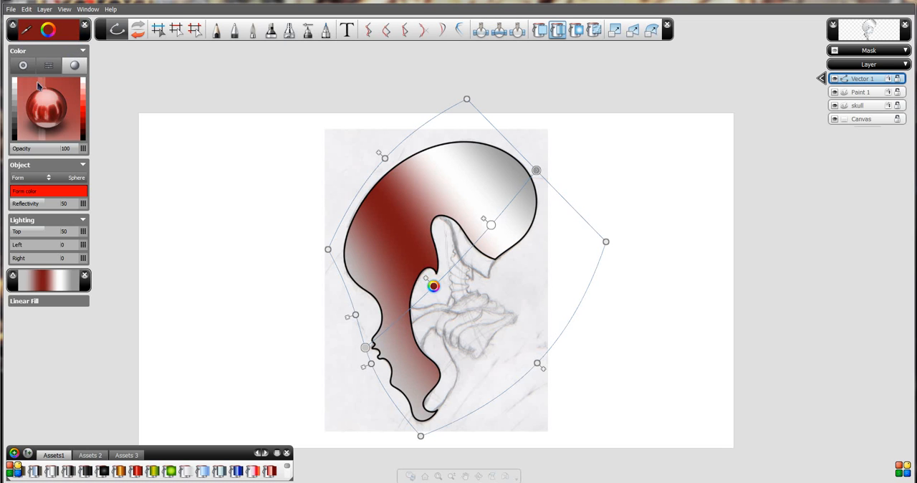
Recolour that gradient stop from the colour wheel, trying teal and cyan before choosing a bright blue.
click(30, 69)
drag(36, 106, 20, 126)
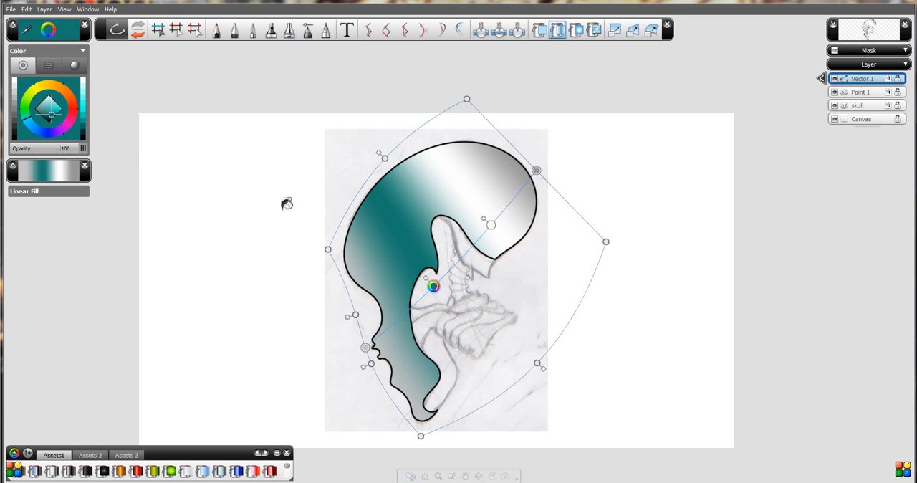
click(82, 98)
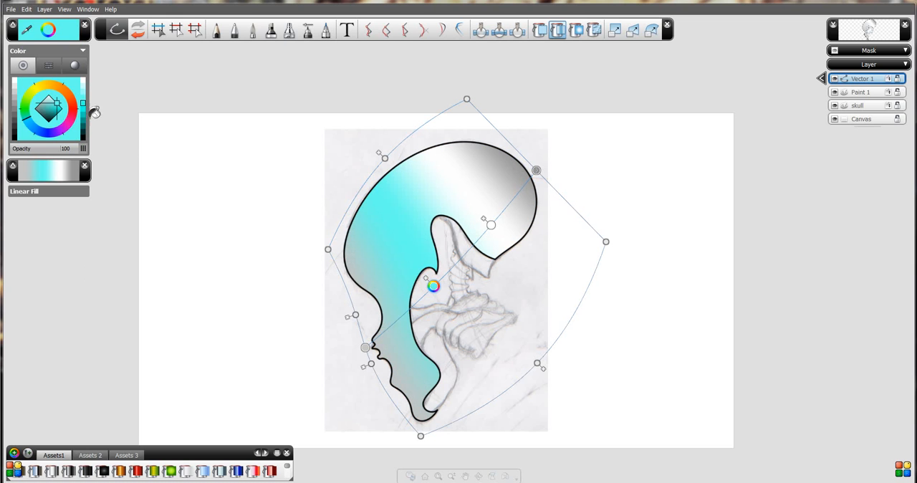
click(84, 116)
click(14, 129)
mouse_move(39, 131)
mouse_down()
mouse_move(25, 121)
mouse_move(31, 132)
mouse_up()
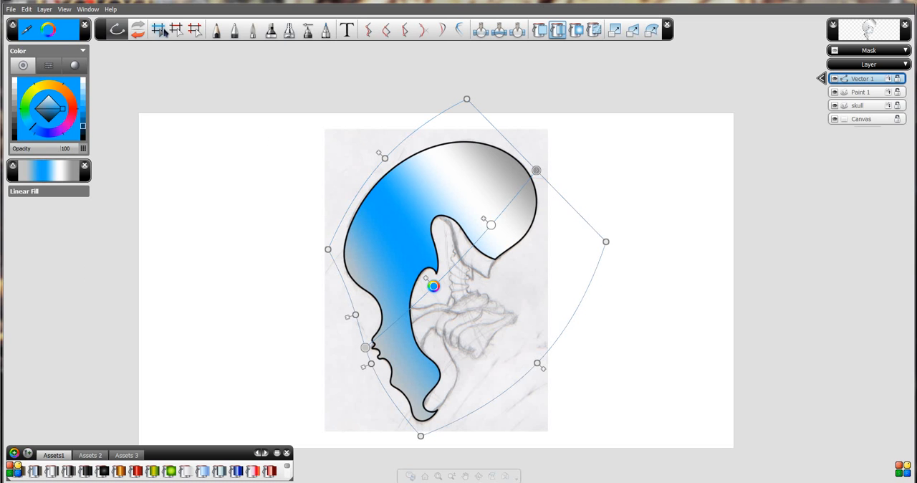
Start Shift Curve on the outer skull outline, marking points at the forehead and near the chin.
click(163, 30)
key(space)
drag(417, 322, 419, 274)
drag(510, 344, 474, 295)
key(space)
click(515, 258)
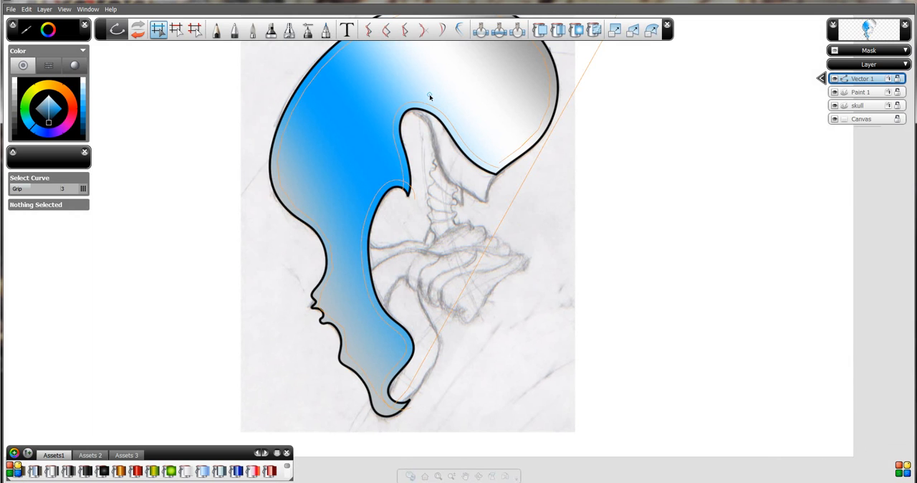
click(371, 36)
click(278, 126)
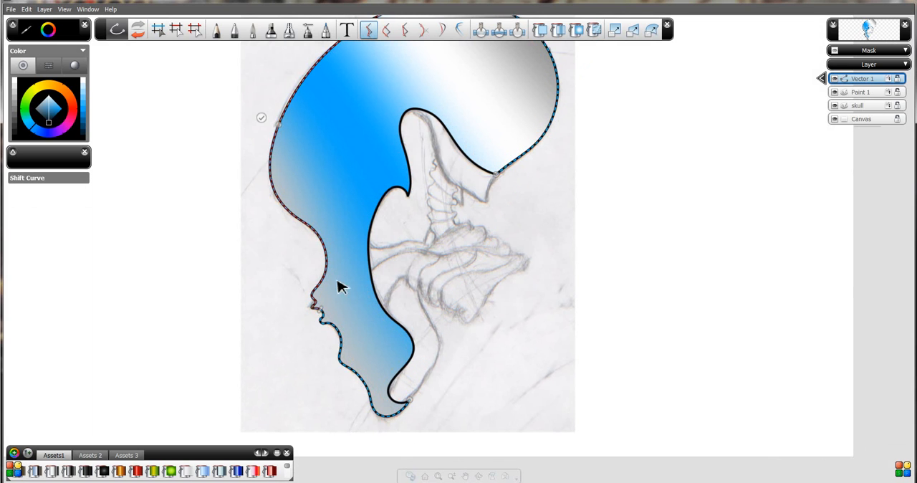
click(381, 406)
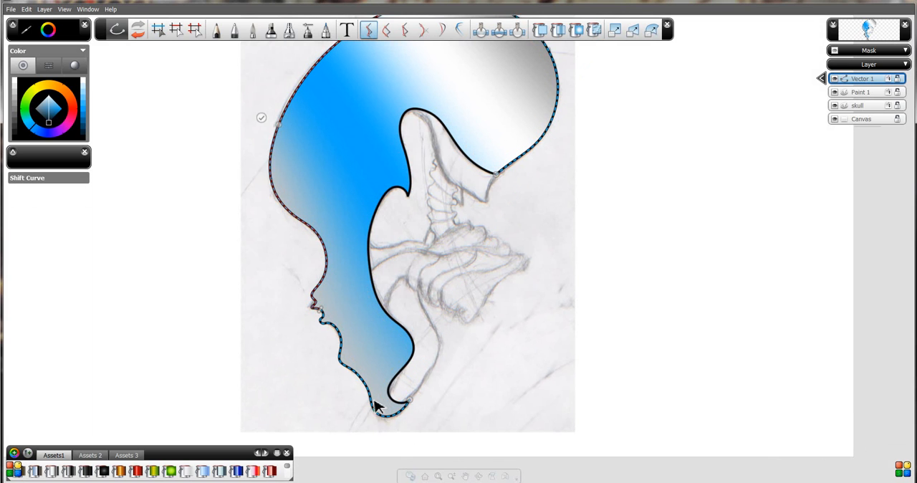
Try to shift the face profile of the outer outline slightly outward around the nose, and undo it.
click(311, 230)
key(space)
drag(347, 135, 381, 181)
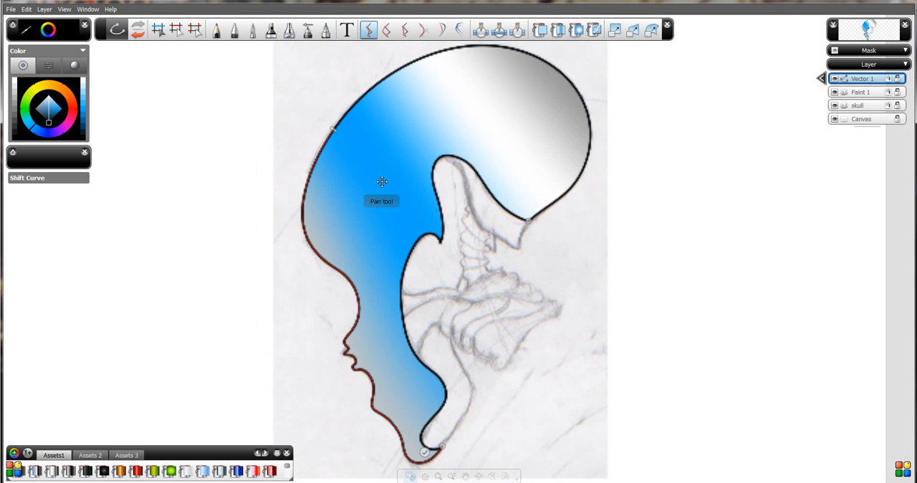
click(347, 351)
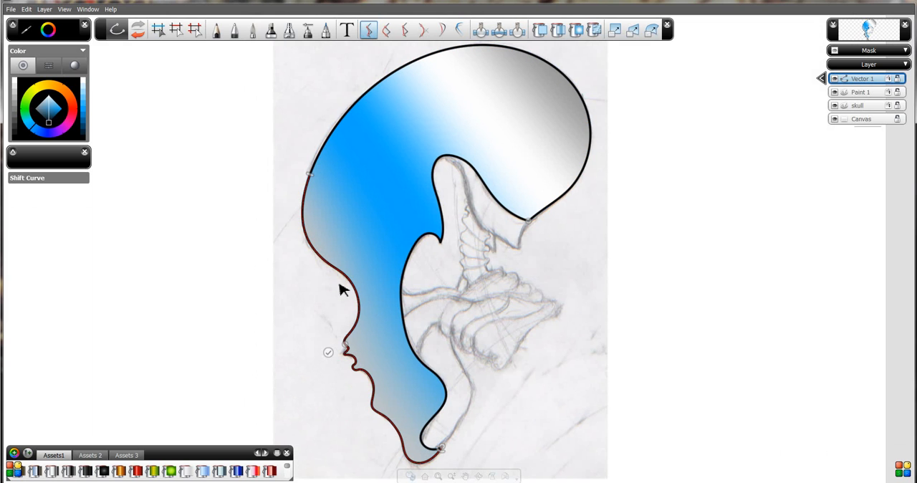
mouse_move(346, 350)
mouse_down()
mouse_move(309, 354)
mouse_move(362, 344)
mouse_move(351, 356)
mouse_move(304, 355)
mouse_move(360, 341)
mouse_up()
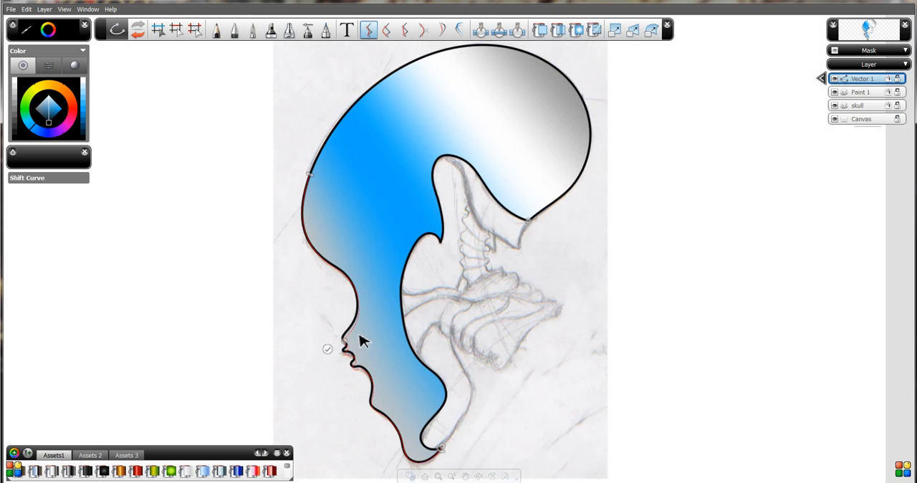
key(ctrl+z)
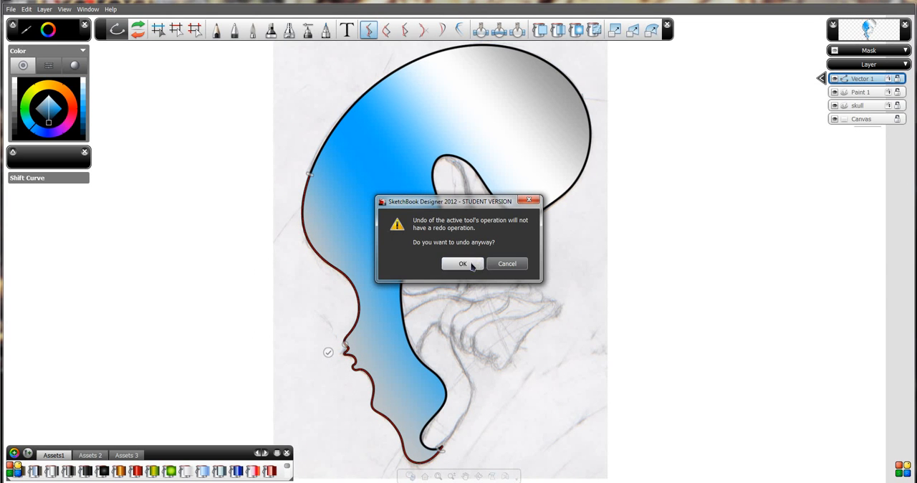
click(462, 263)
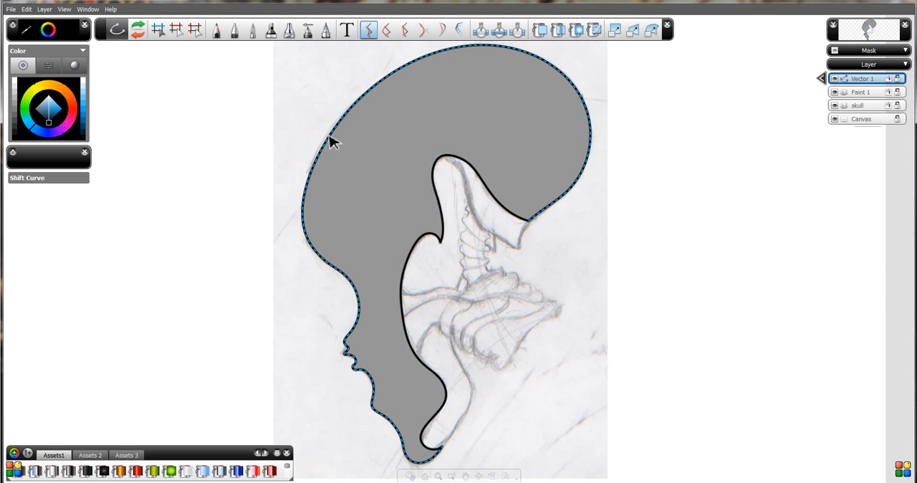
Select the skull's solid grey fill and delete it, keeping only the black outline.
click(387, 31)
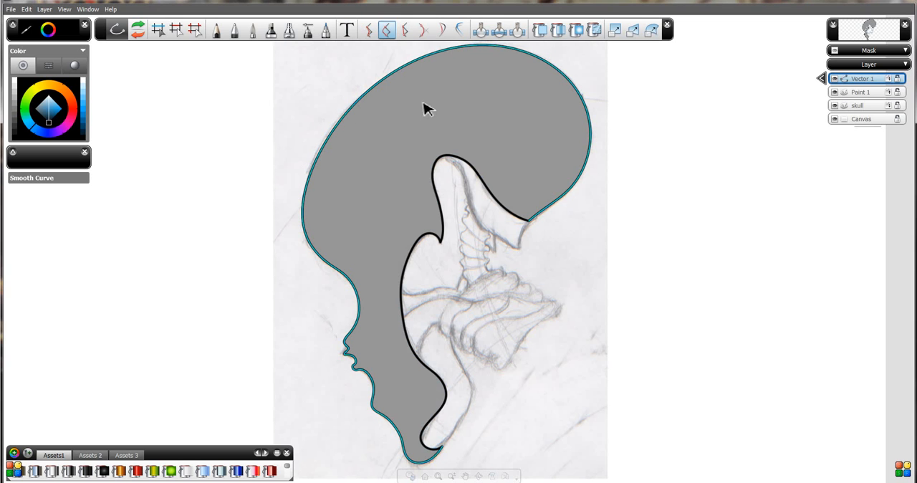
click(161, 32)
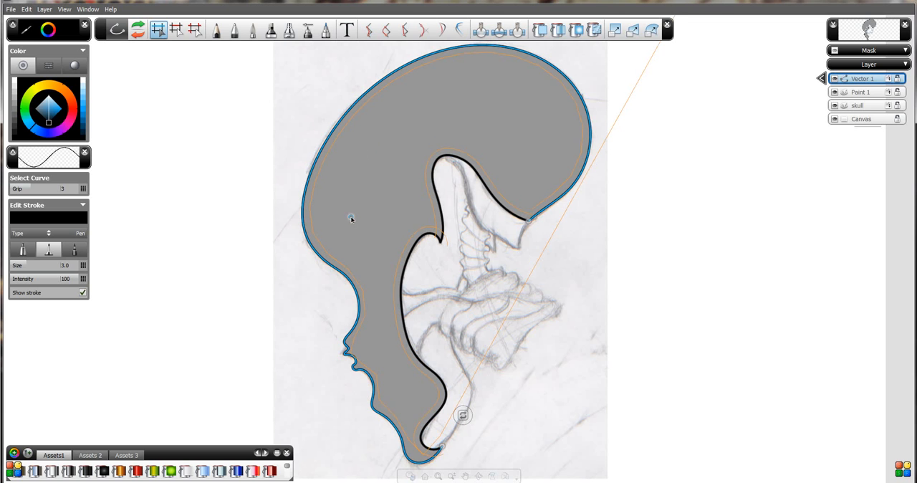
click(217, 31)
click(158, 31)
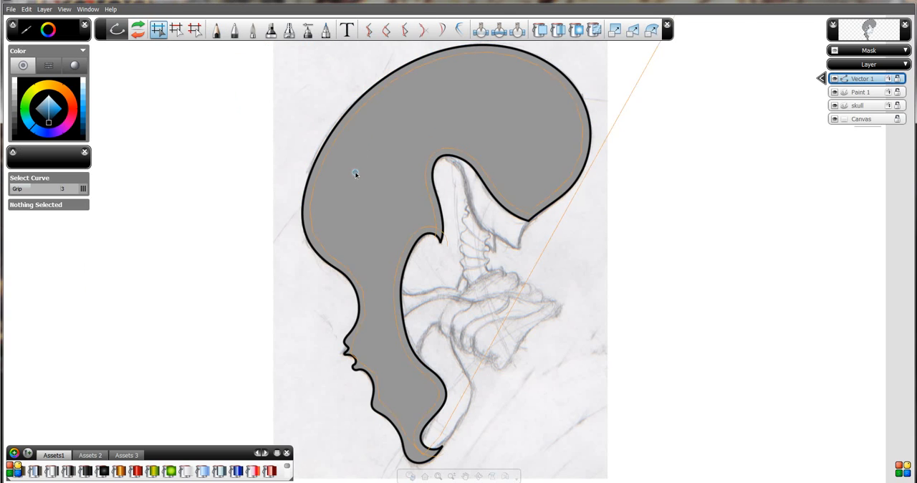
double_click(358, 174)
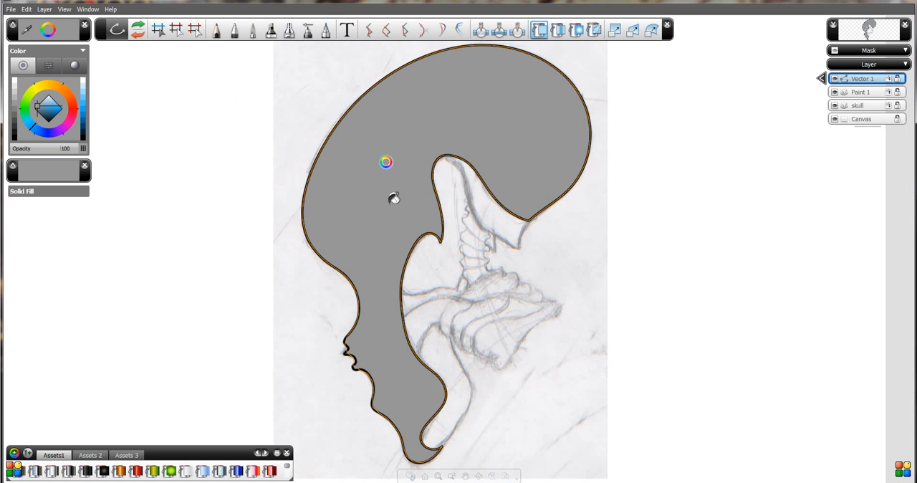
key(Delete)
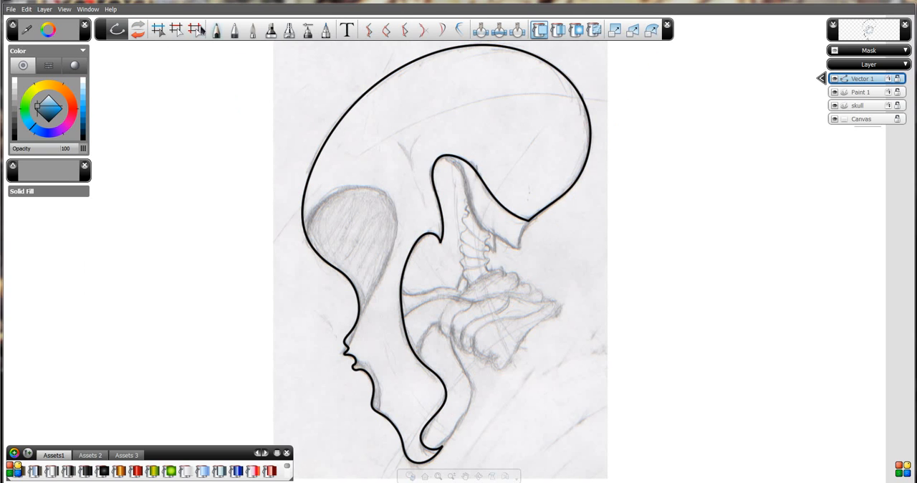
Try Straighten Curve on the forehead section, extending its range up the cranium and bending its midpoint back toward the outline.
click(406, 33)
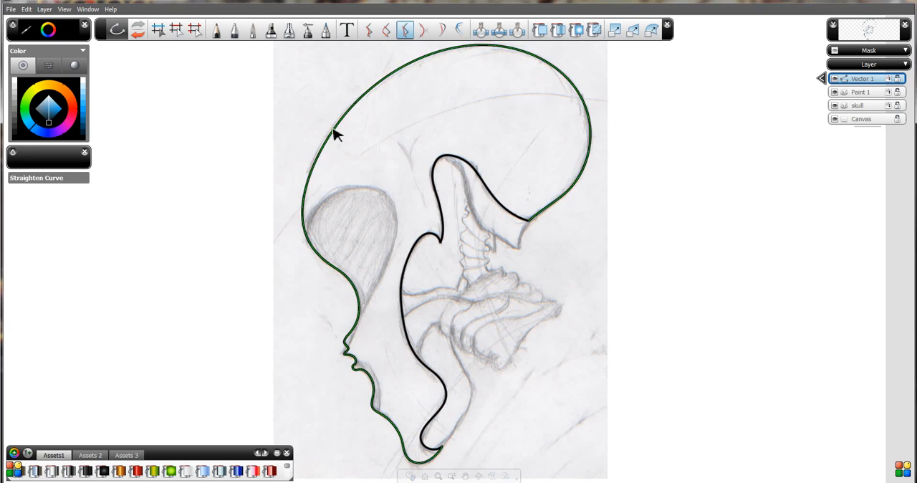
click(318, 255)
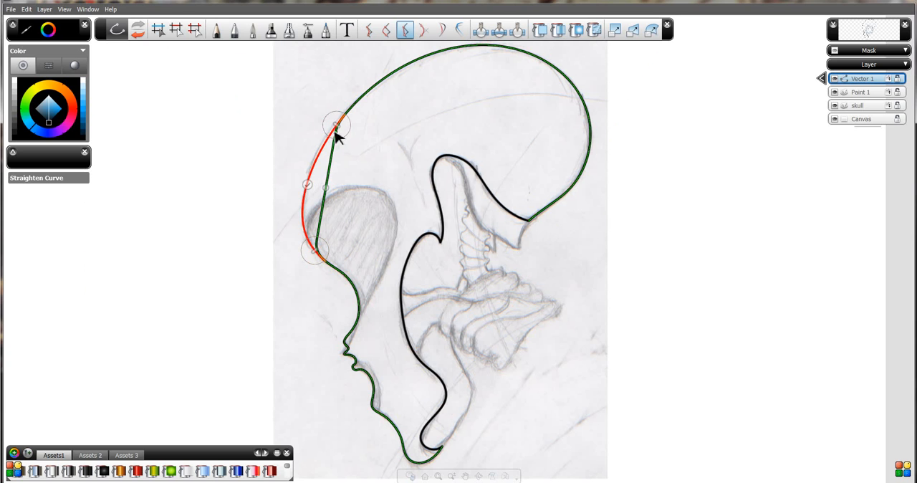
drag(336, 124, 382, 79)
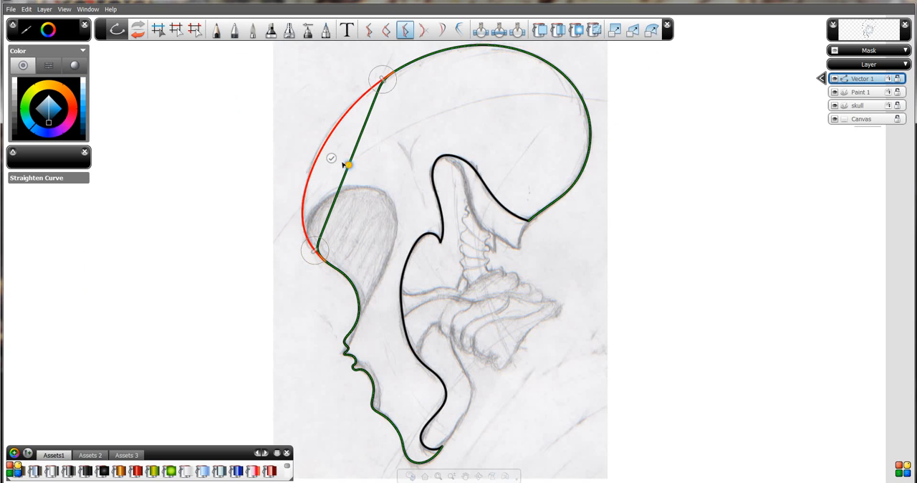
drag(345, 165, 310, 176)
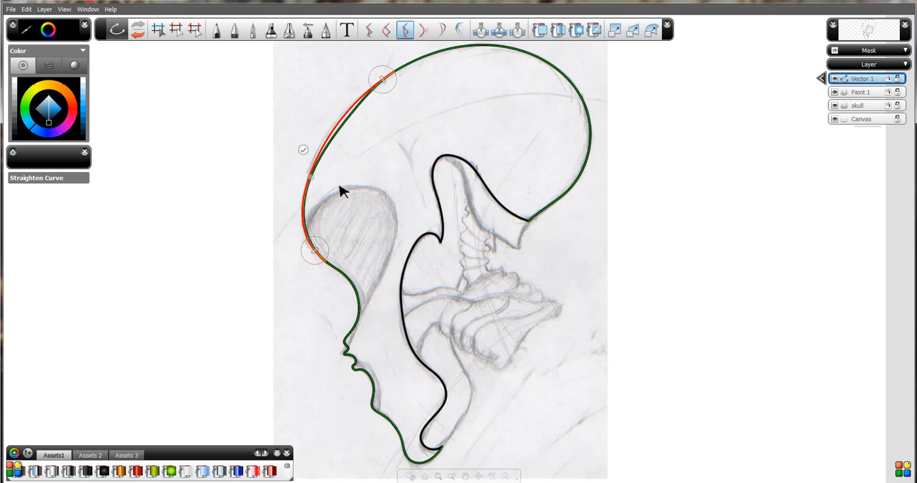
key(Escape)
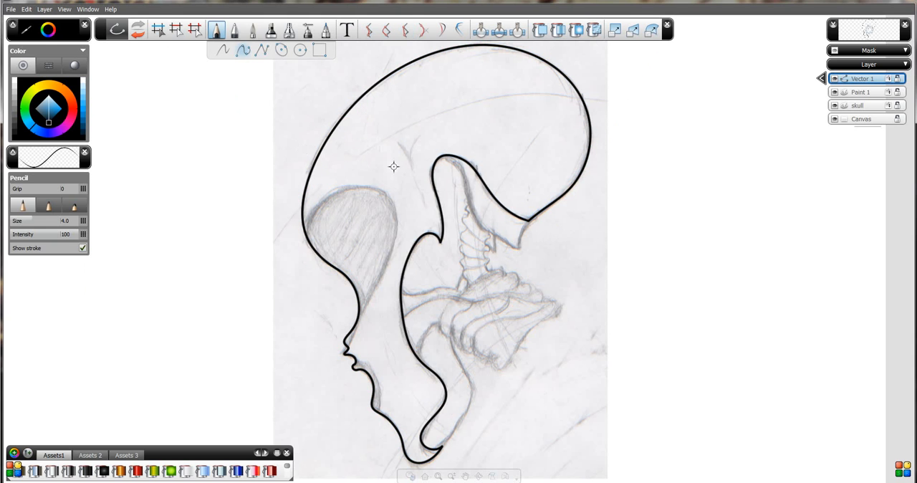
Try Restroke Curve on the outer outline, redrawing the forehead slightly inward with several strokes.
click(442, 31)
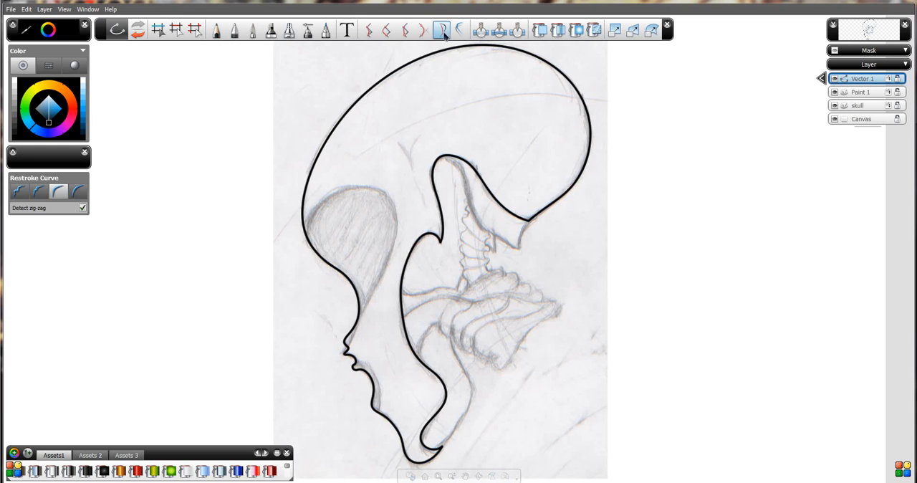
click(334, 114)
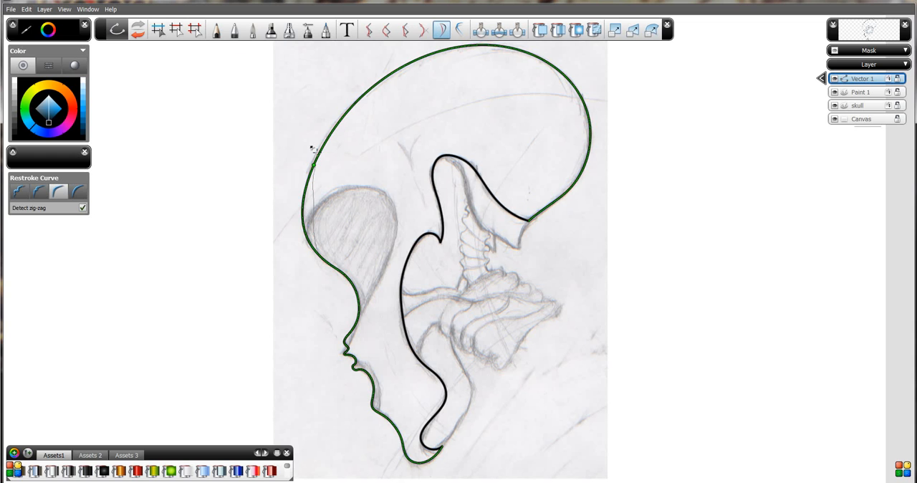
drag(343, 124, 316, 248)
drag(370, 113, 327, 177)
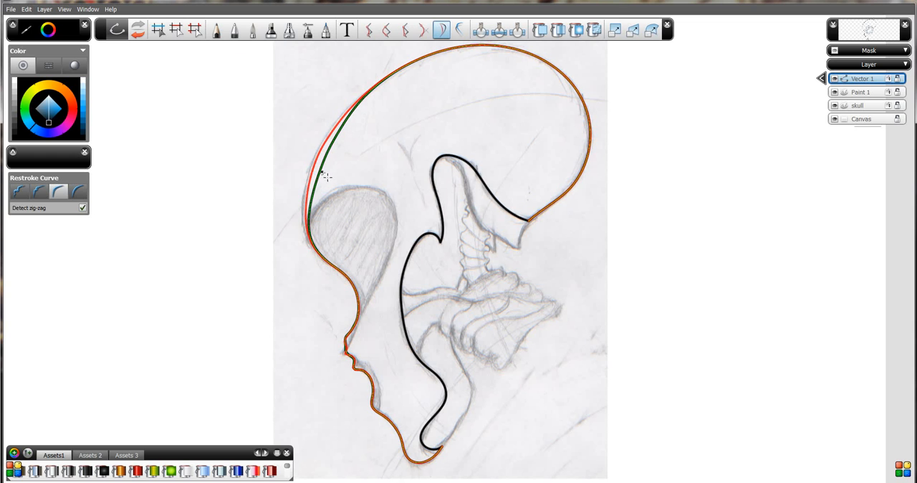
mouse_move(356, 93)
mouse_down()
mouse_move(339, 181)
mouse_move(307, 207)
mouse_move(351, 111)
mouse_up()
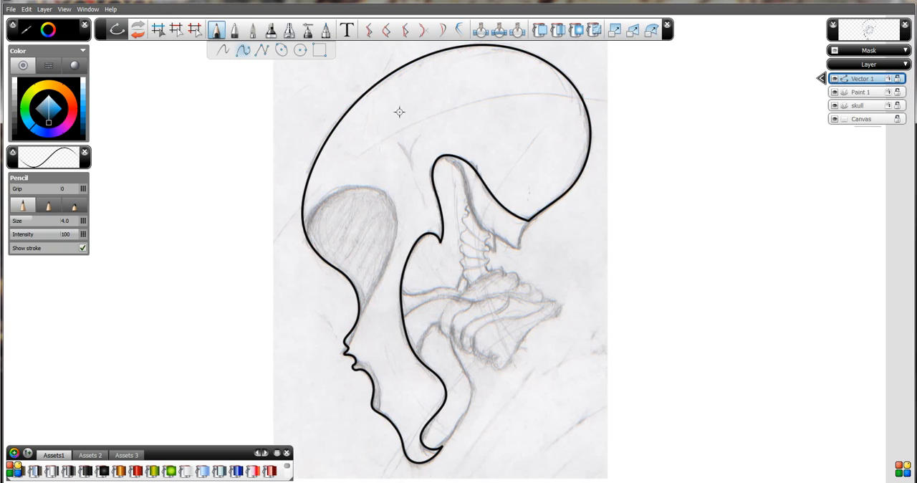
Try Duplicate Curve on the outer skull outline with a slightly offset copy, and undo the copy.
click(457, 29)
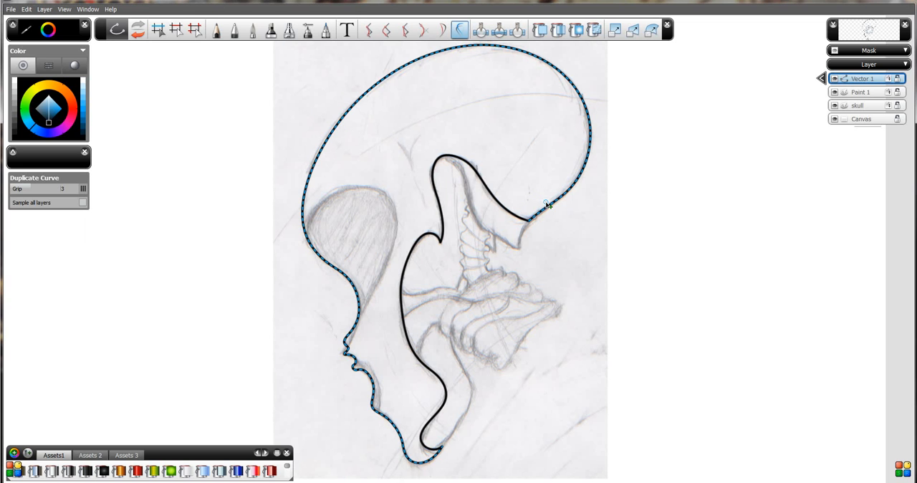
click(548, 211)
drag(548, 211, 529, 256)
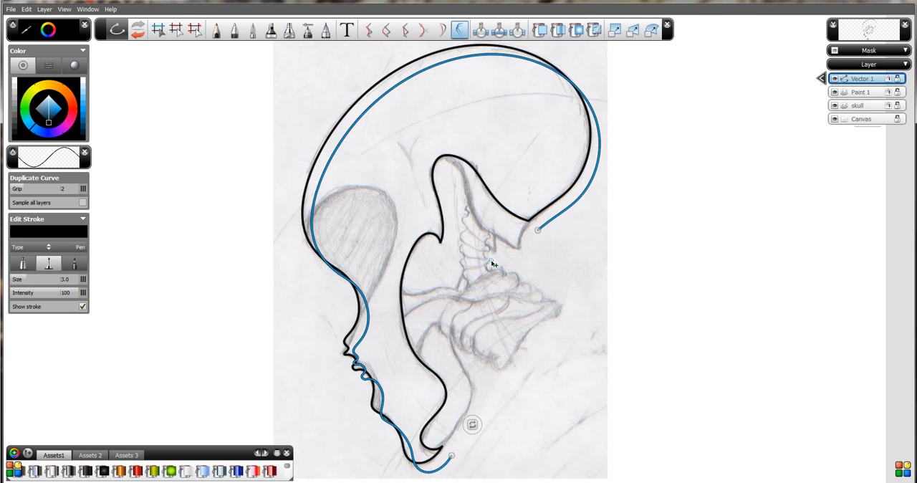
key(ctrl+z)
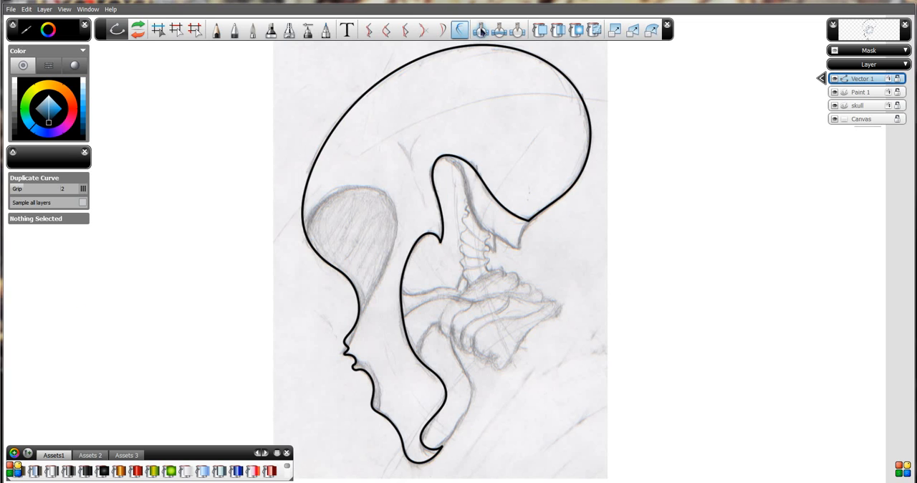
Save the drawing, accepting the student version notice.
key(space)
drag(215, 195, 394, 221)
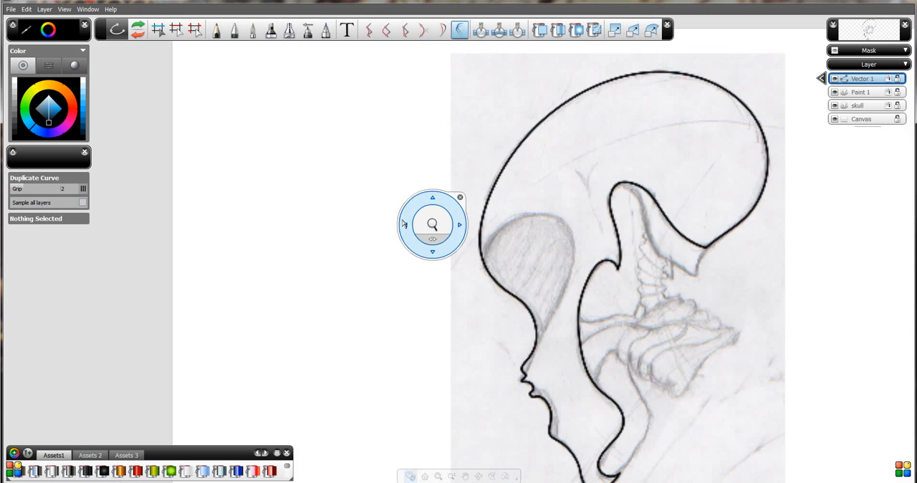
key(ctrl+s)
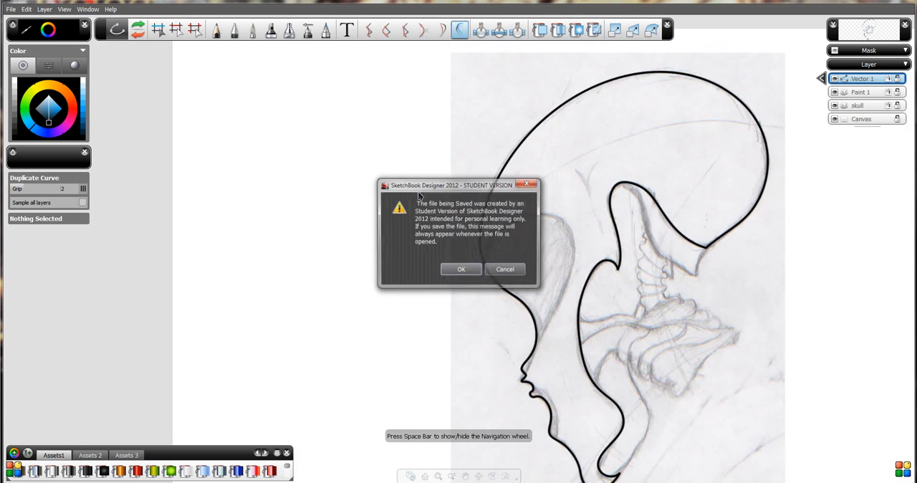
click(455, 270)
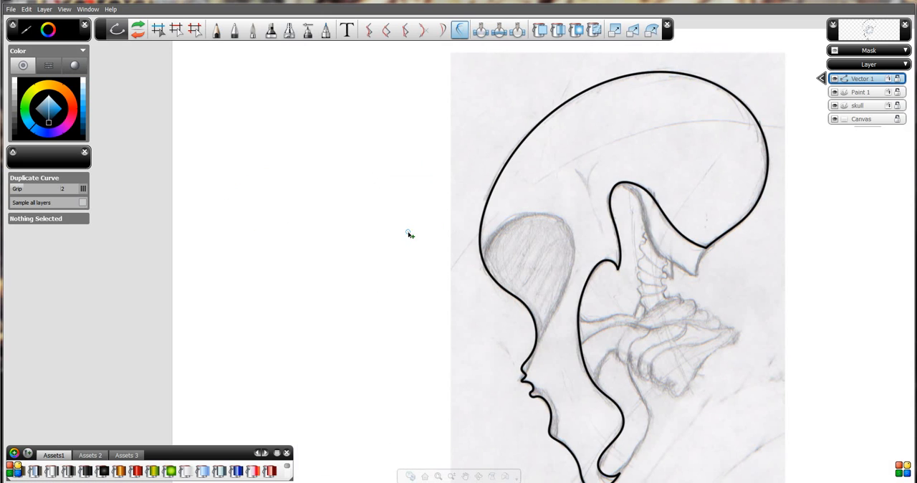
Show the hidden toolbar again, with the blank canvas area beside the skull in close view.
key(space)
drag(422, 240, 413, 178)
drag(266, 178, 423, 221)
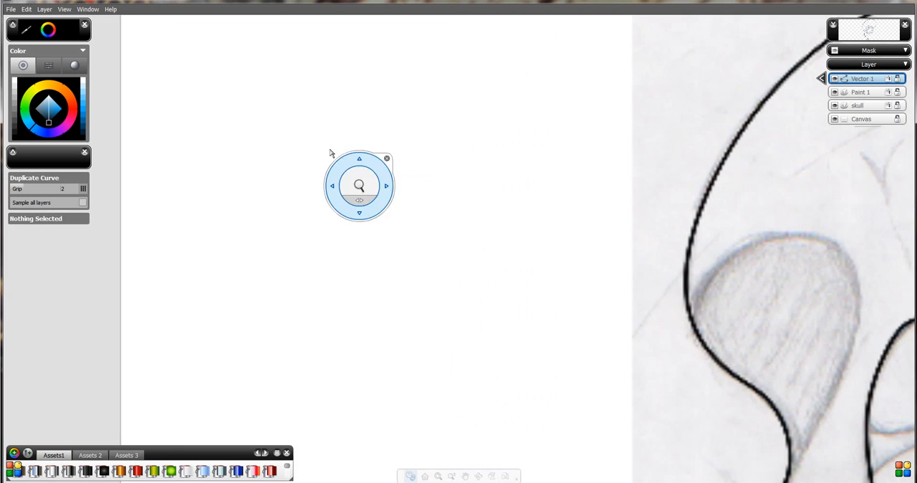
drag(330, 149, 354, 188)
key(space)
click(88, 8)
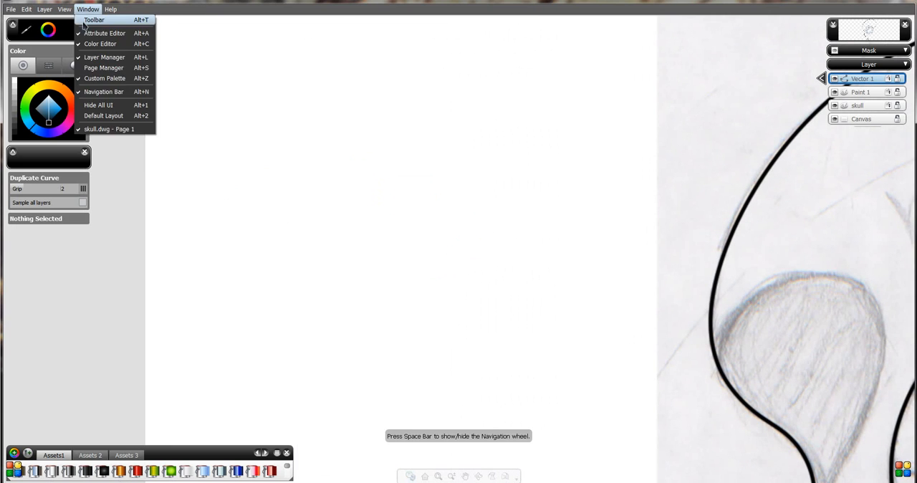
click(88, 19)
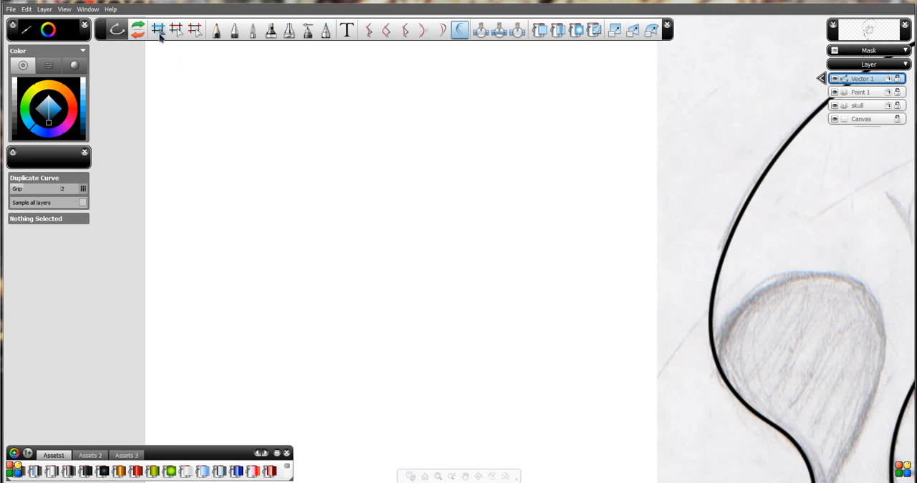
Start a smooth point-by-point Pen curve of size 3.0 on the blank canvas, forming an open curl that bends into an S.
click(236, 31)
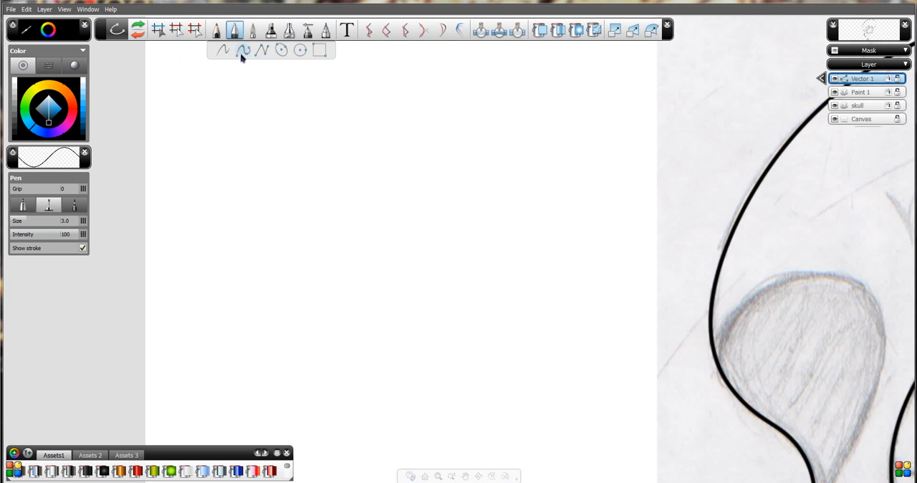
drag(312, 261, 273, 240)
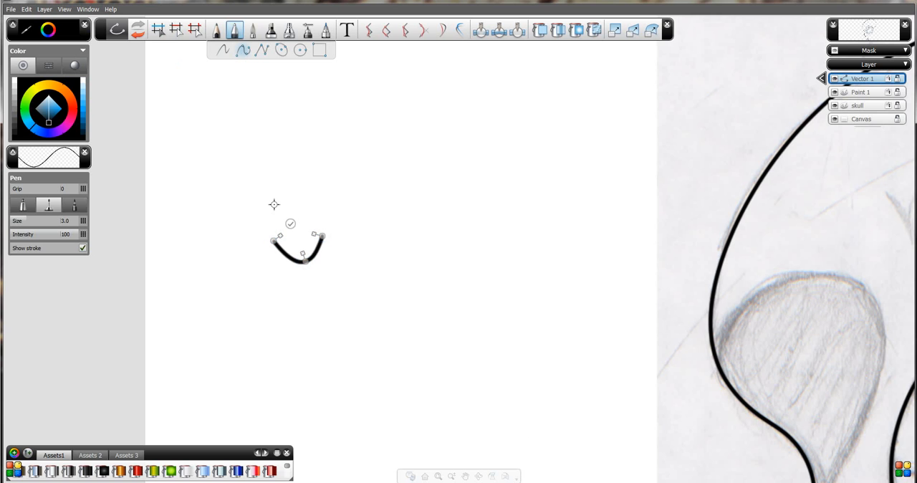
click(299, 198)
click(362, 217)
drag(362, 217, 353, 228)
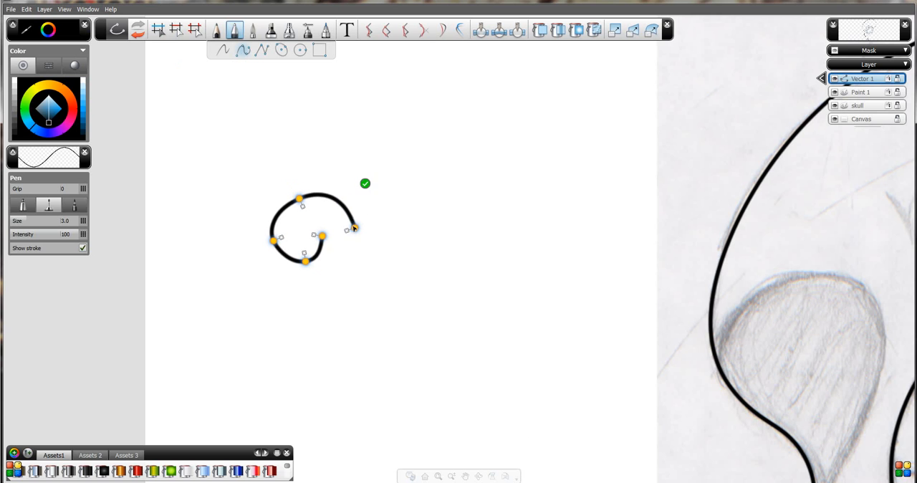
click(356, 262)
click(402, 282)
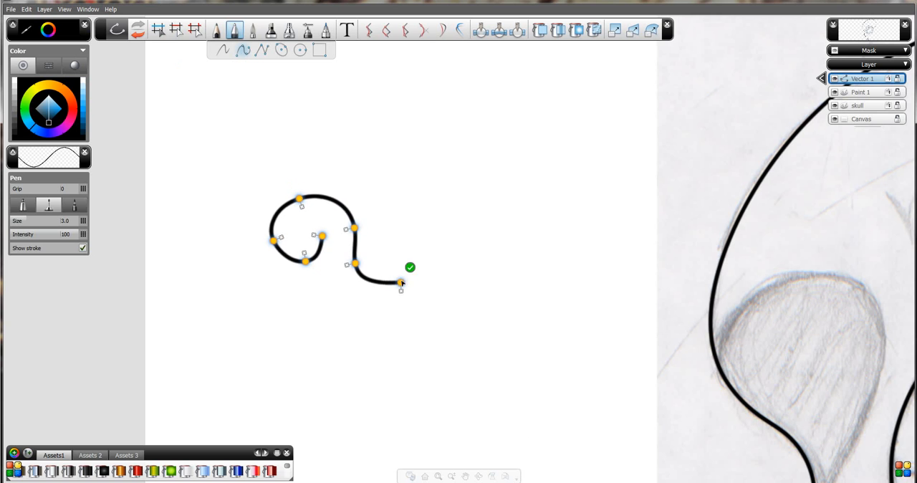
Complete the S-shaped curve with a second, smaller curl that spirals inward at its other end, and finish the curve.
click(450, 270)
drag(450, 271, 407, 219)
click(427, 224)
drag(386, 225, 379, 240)
click(390, 255)
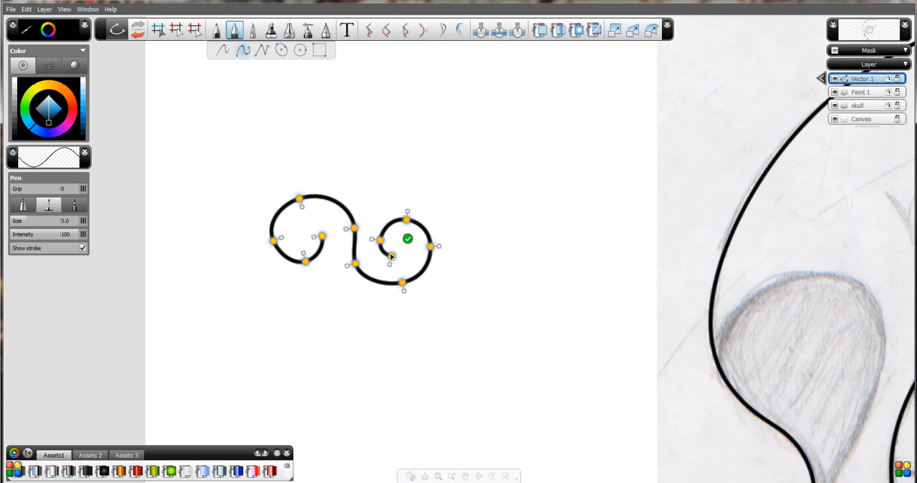
click(407, 241)
Choose the Custom brush tool and set its minimum radius to 0.1 and maximum radius to 60.
key(space)
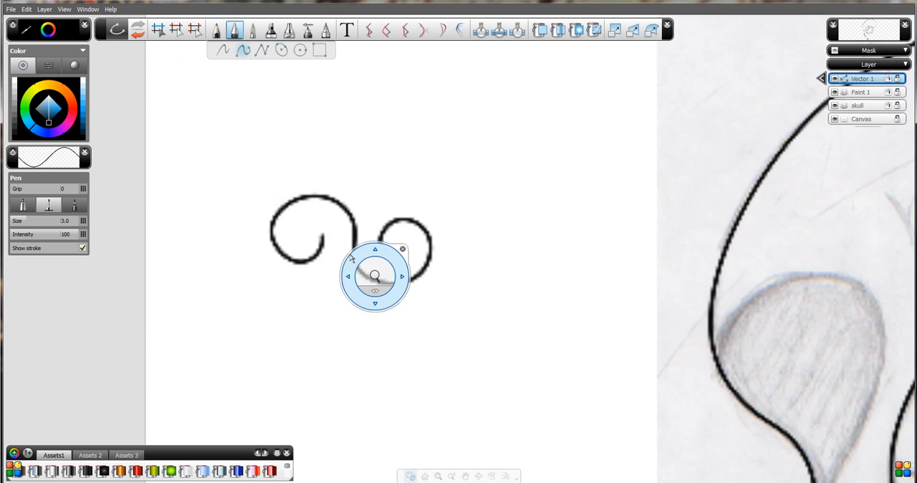
drag(374, 273, 360, 262)
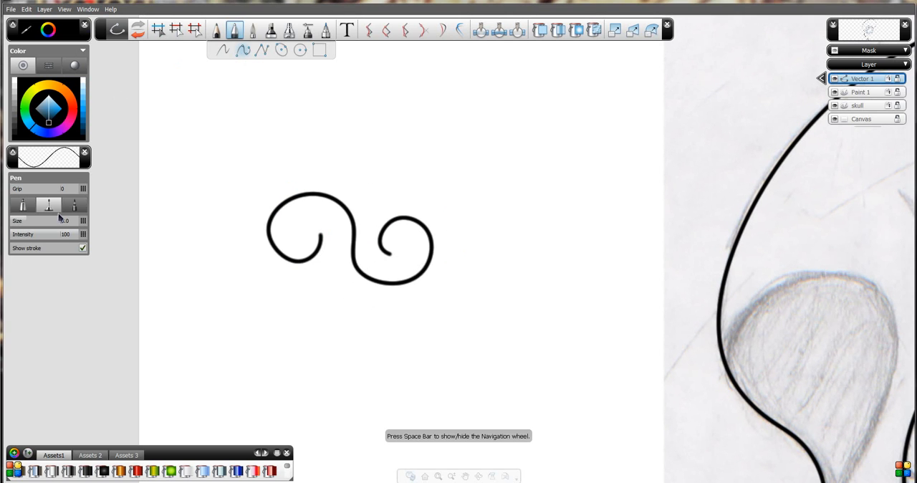
click(309, 32)
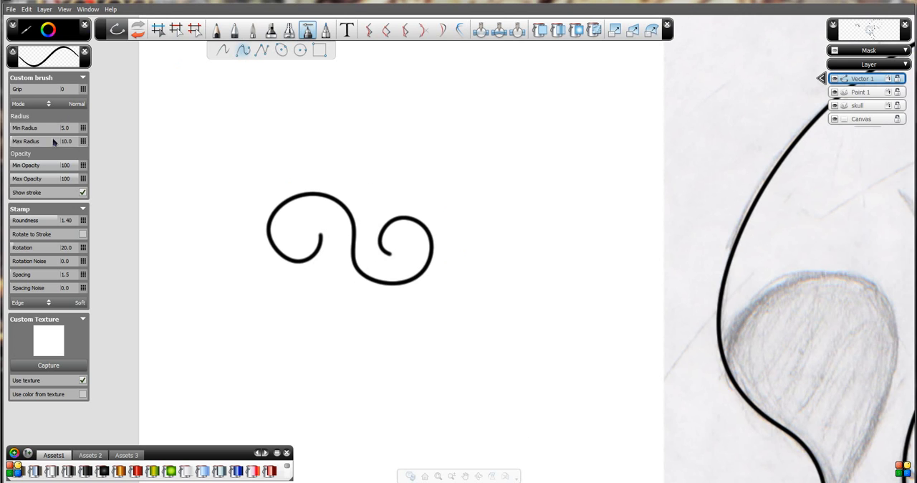
drag(30, 133, 3, 135)
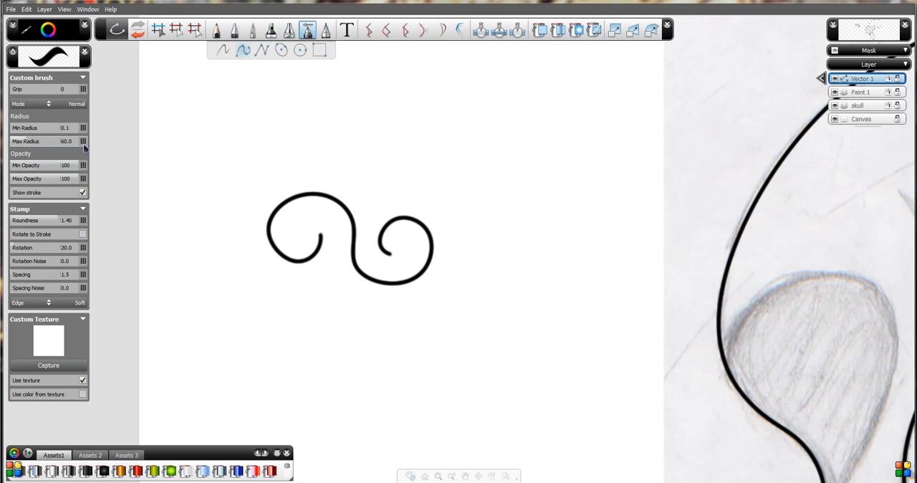
Select the S-shaped curve and change its stroke type to Custom brush with minimum radius 0.1 and maximum radius 15.
click(158, 29)
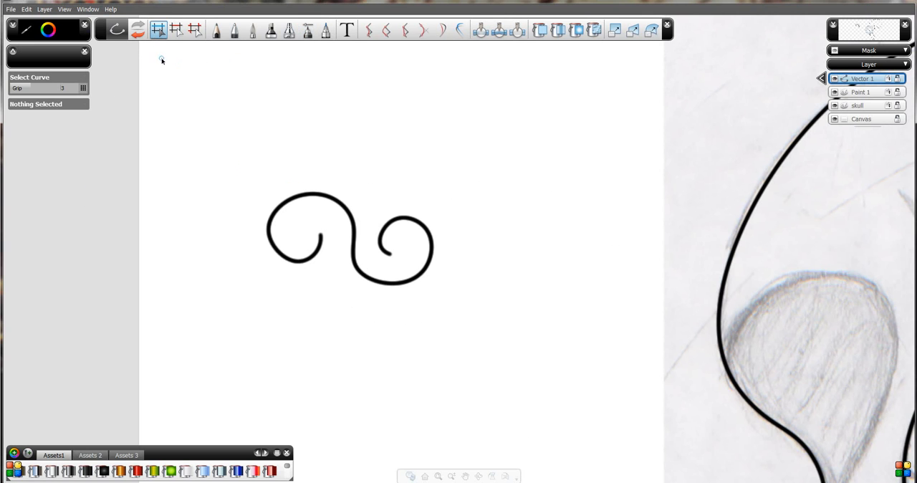
click(278, 204)
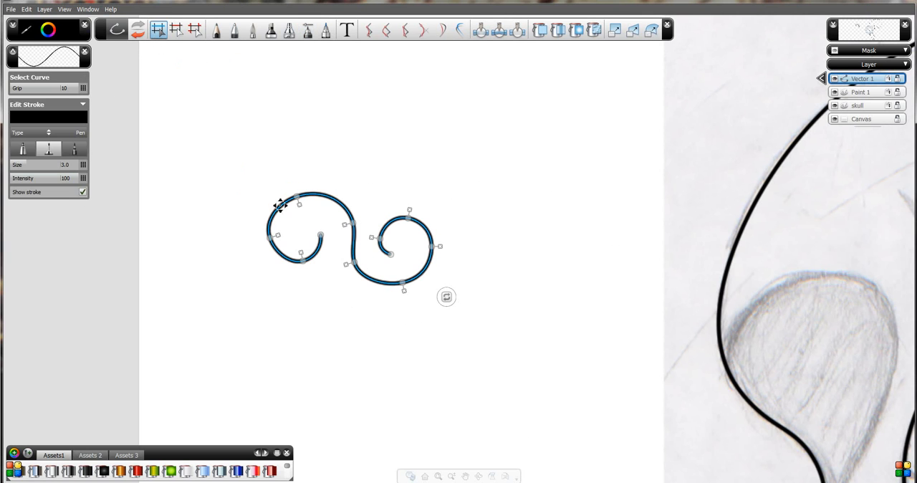
click(68, 133)
click(71, 209)
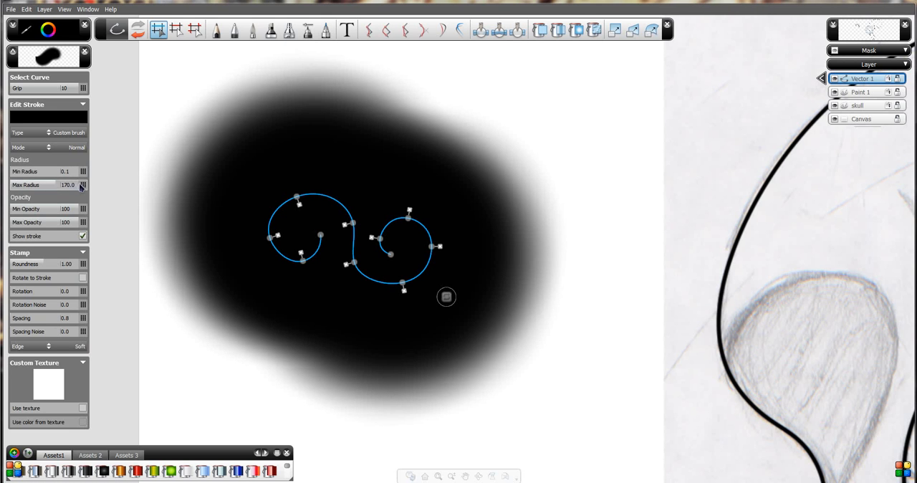
text(15)
key(Return)
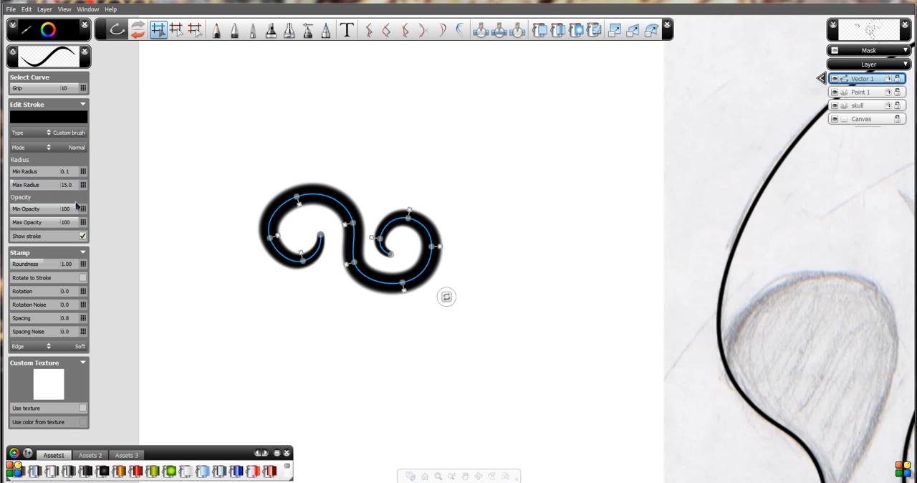
Set the stamp roundness of the S-shaped curve's brush stroke to 1.85.
key(space)
drag(303, 292, 150, 283)
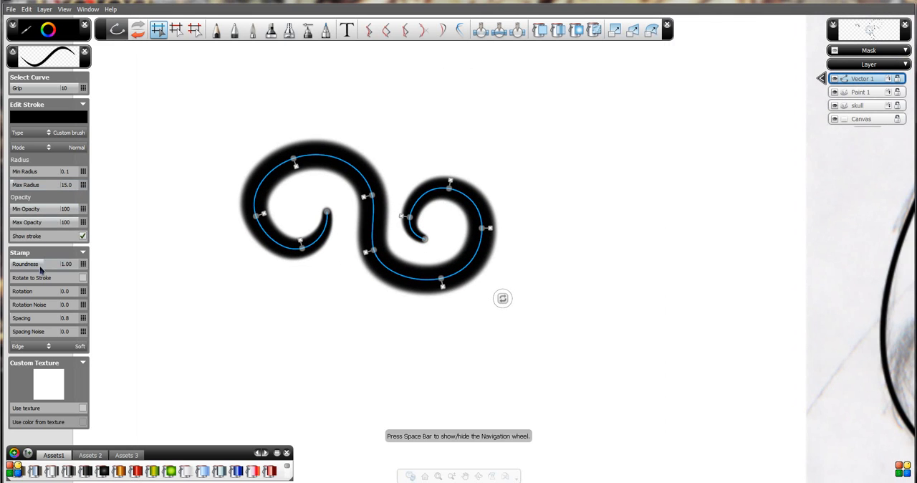
drag(40, 266, 54, 270)
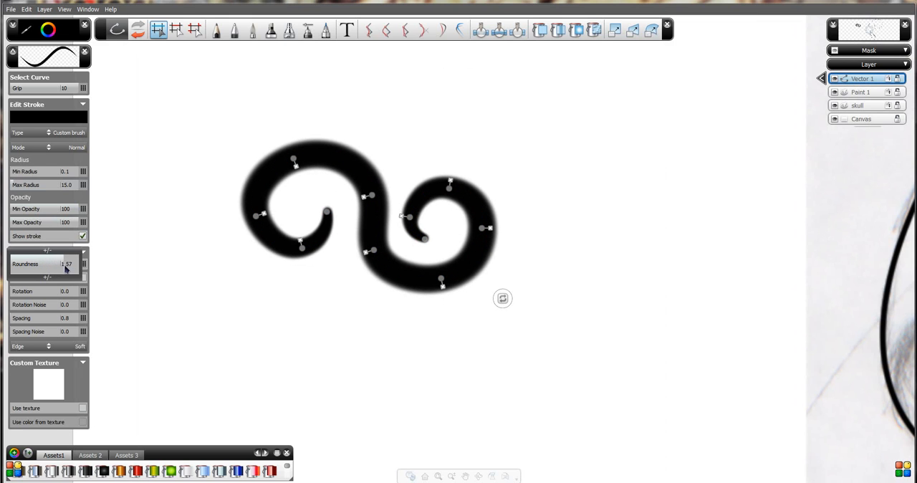
mouse_move(66, 269)
mouse_down()
mouse_move(55, 268)
mouse_move(70, 269)
mouse_up()
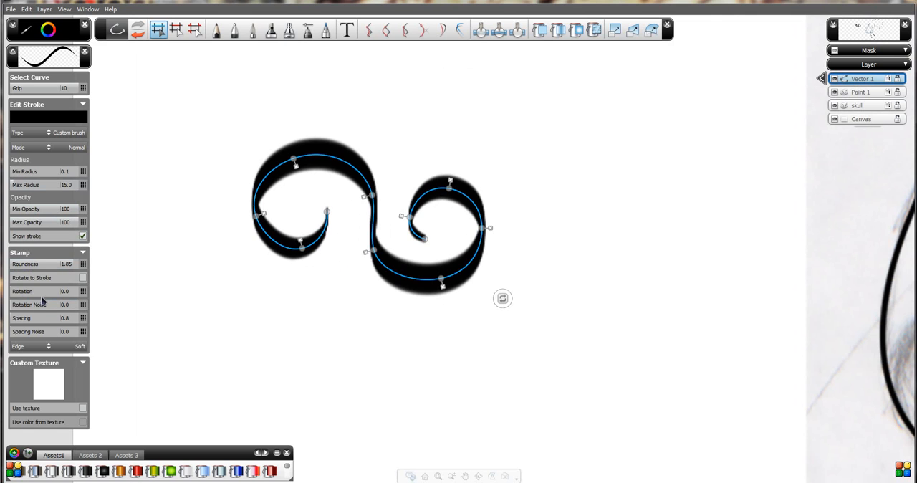
Compare the curve's stroke with Rotate to Stroke on and off, leaving the option on.
click(82, 278)
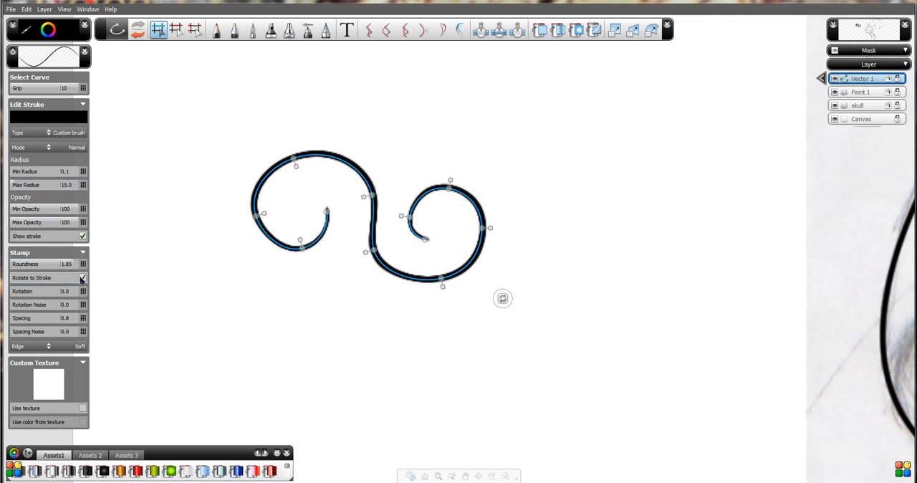
click(82, 278)
click(81, 278)
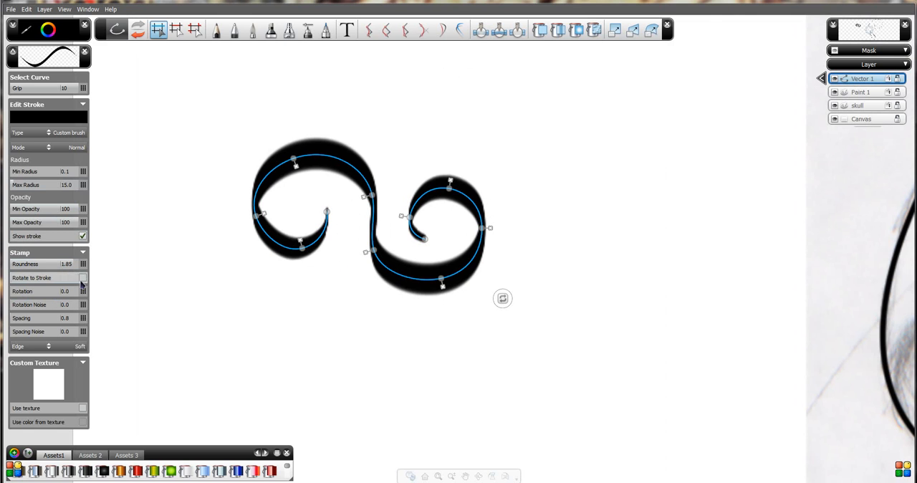
click(82, 278)
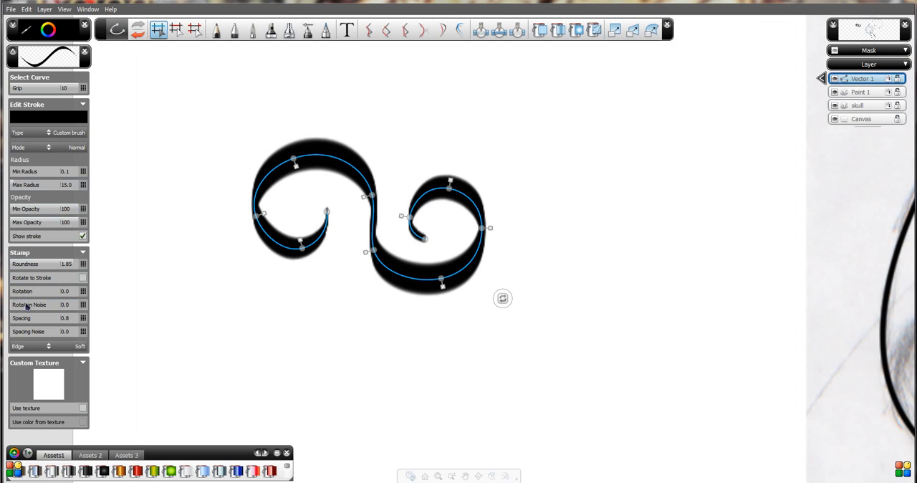
click(82, 278)
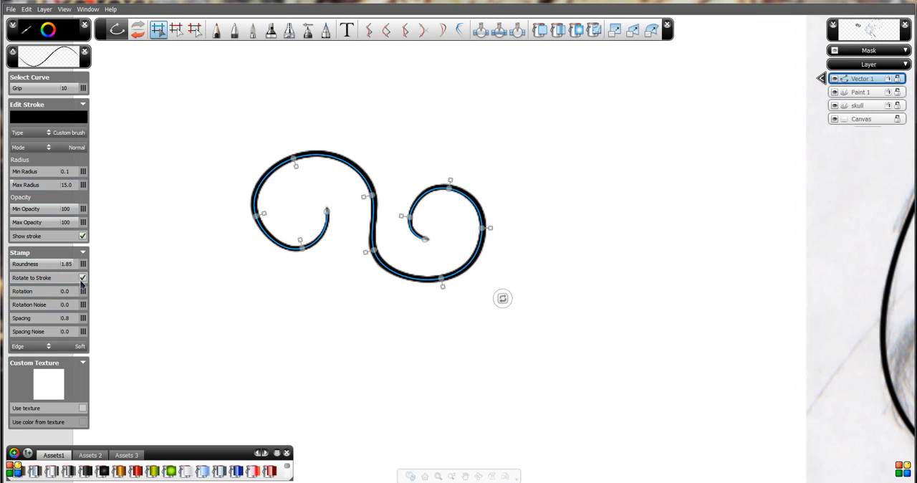
Set the stroke's stamp rotation to 250, rotation noise to 56 and spacing to 0.1.
click(68, 293)
click(56, 294)
mouse_move(56, 294)
mouse_down()
mouse_move(46, 296)
mouse_move(60, 300)
mouse_up()
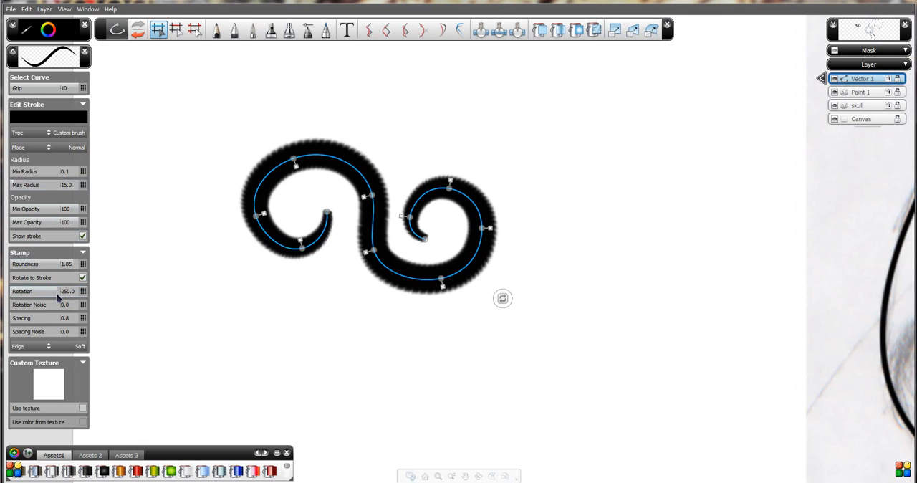
mouse_move(43, 308)
mouse_down()
mouse_move(60, 307)
mouse_move(31, 307)
mouse_move(48, 318)
mouse_move(11, 320)
mouse_up()
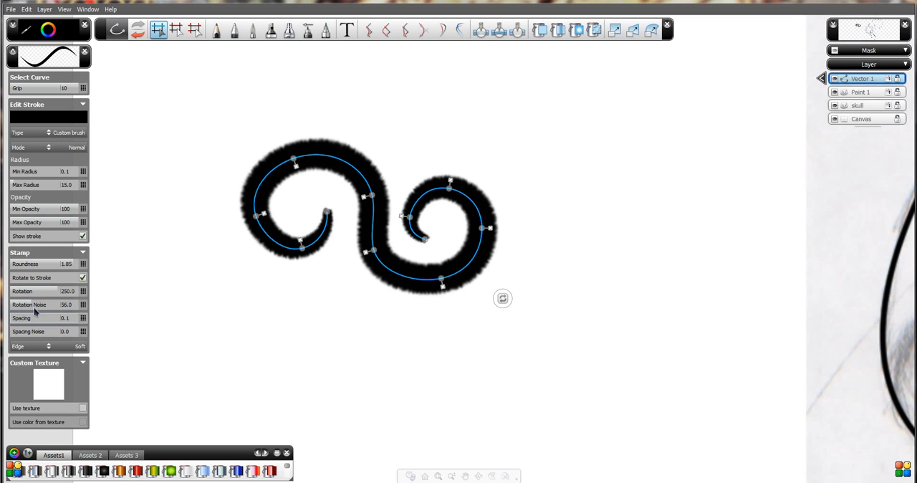
Turn off Rotate to Stroke, reset the stamp rotation and rotation noise to 0, and set the roundness to 0.48.
click(83, 278)
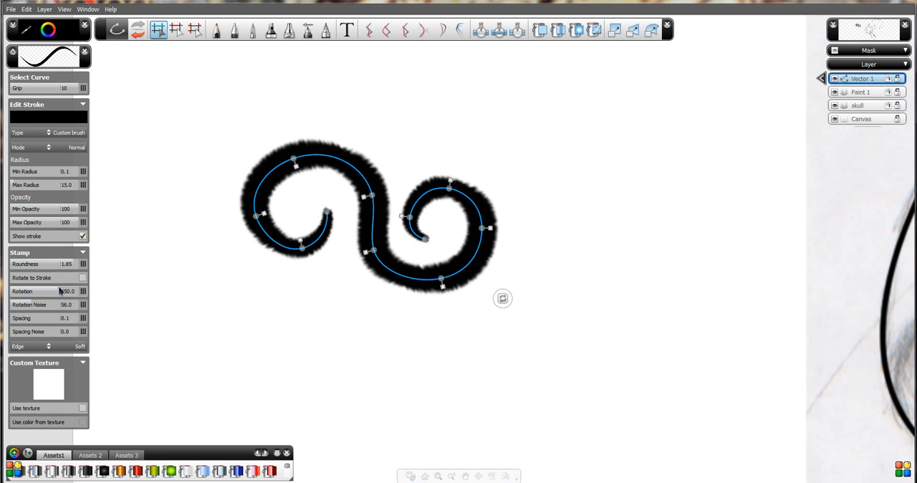
mouse_move(55, 290)
mouse_down()
mouse_move(2, 293)
mouse_move(21, 306)
mouse_move(13, 306)
mouse_up()
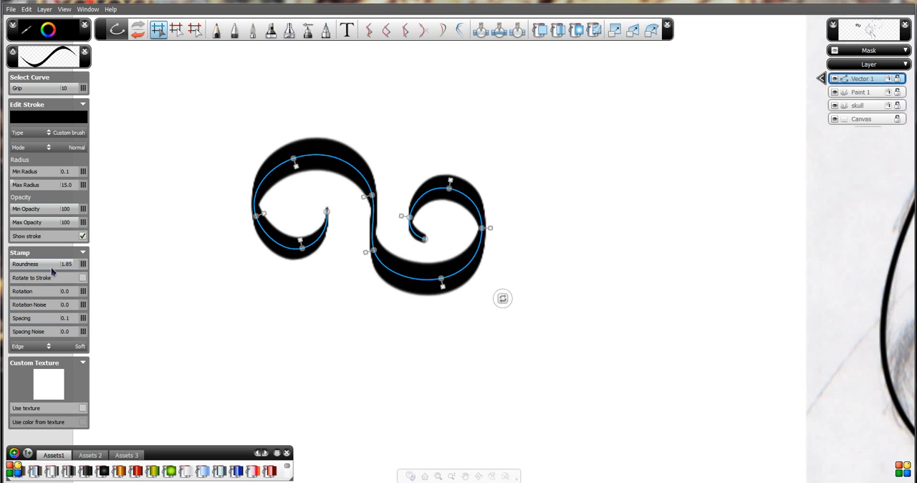
drag(63, 266, 80, 267)
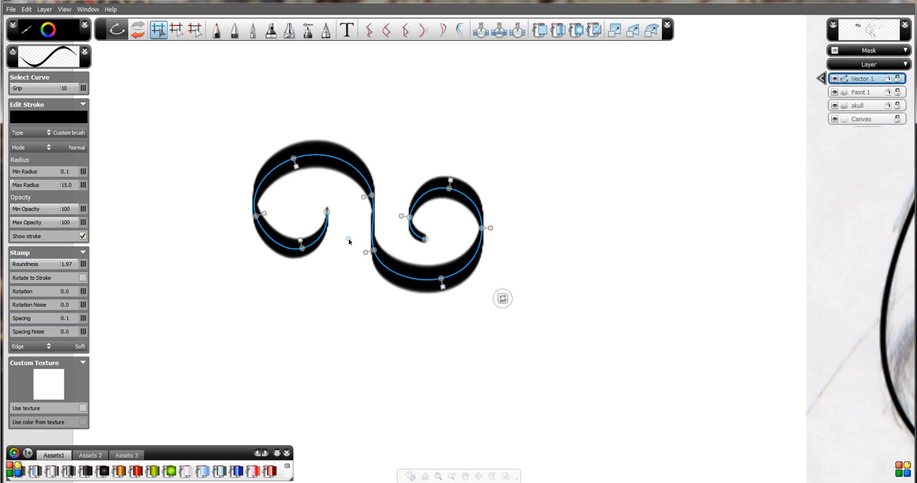
mouse_move(56, 268)
mouse_down()
mouse_move(9, 271)
mouse_move(49, 270)
mouse_move(28, 270)
mouse_up()
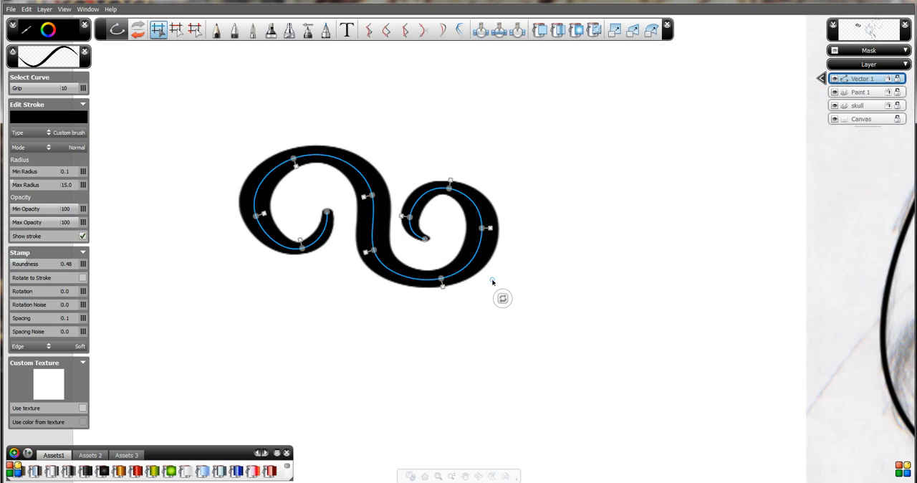
Scale the S-shaped curve up uniformly to about twice its size and move it slightly to the right.
click(502, 299)
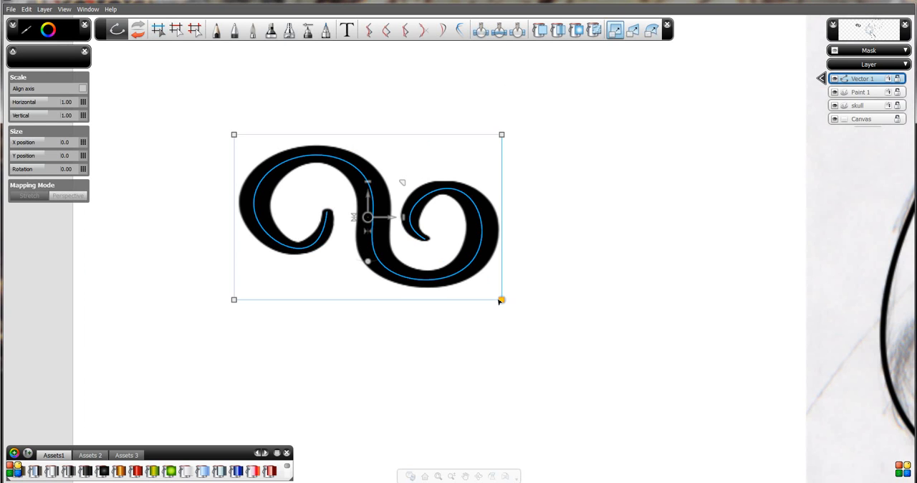
drag(403, 180, 494, 109)
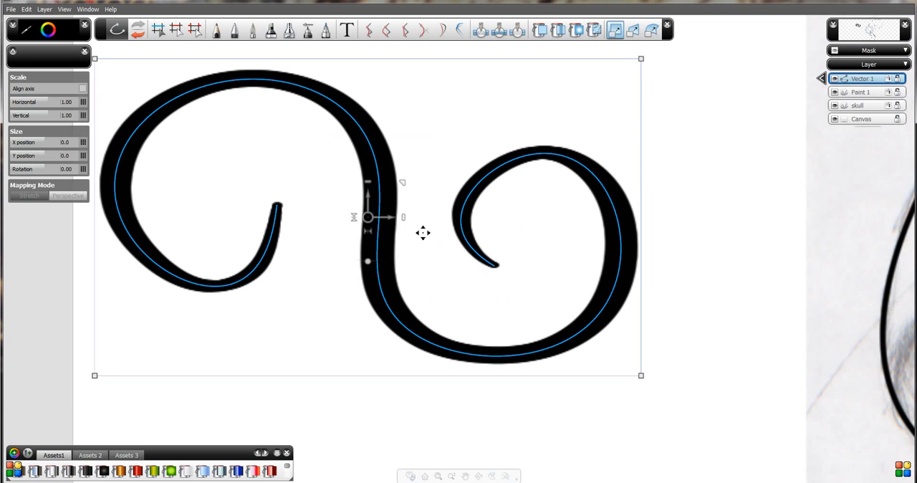
mouse_move(380, 212)
mouse_down()
mouse_move(385, 203)
mouse_move(422, 208)
mouse_up()
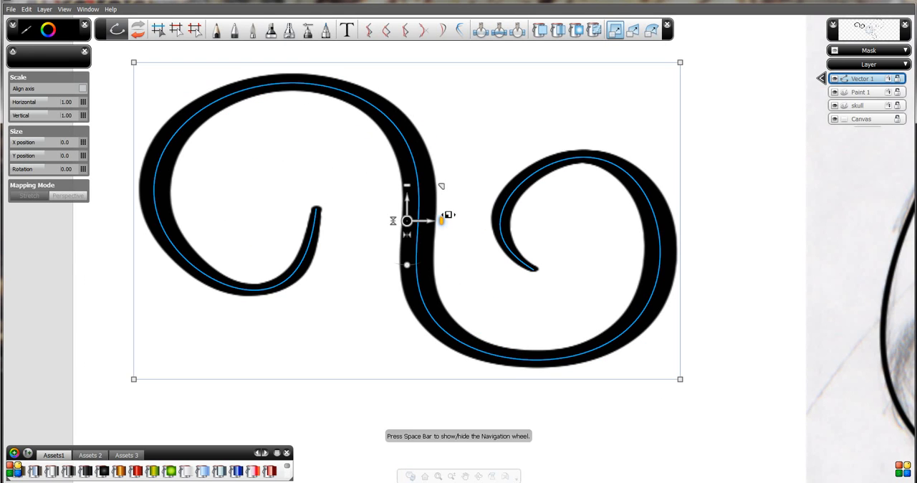
key(space)
drag(460, 216, 479, 148)
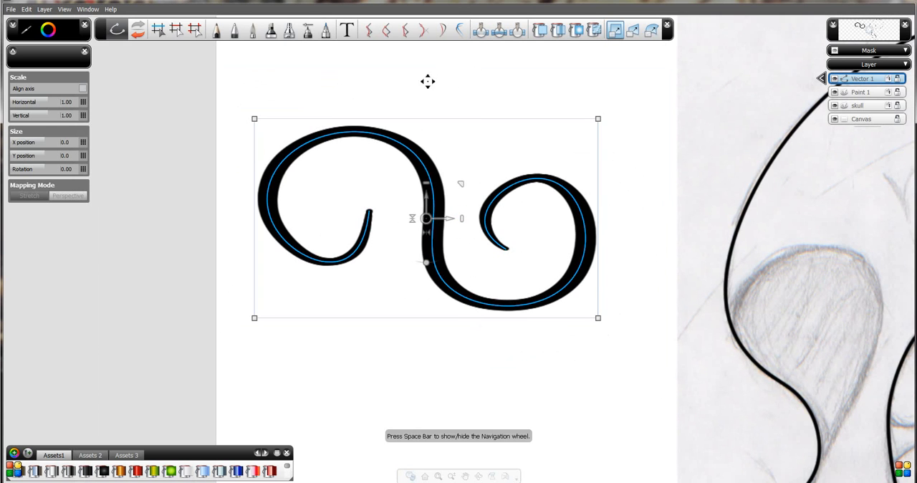
Try decreasing the stroke pressure along the S-shaped curve's left spiral with Edit Pressure, then undo the edits.
click(156, 33)
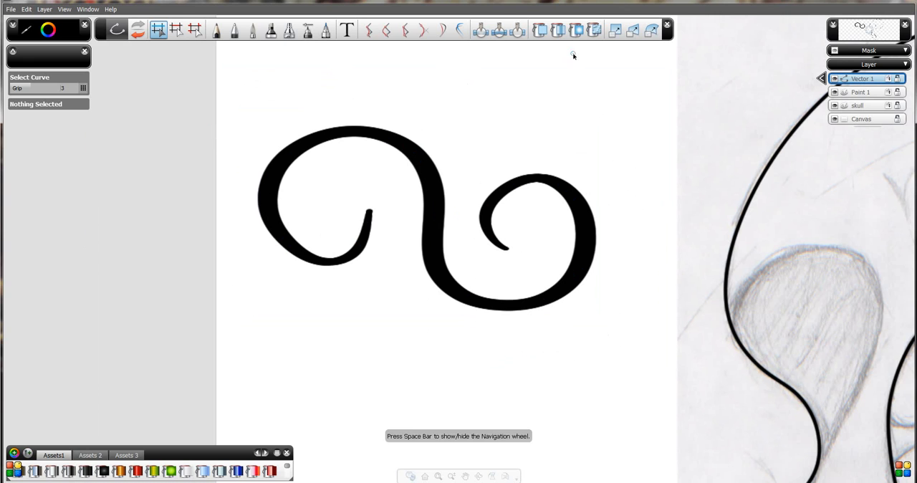
click(481, 31)
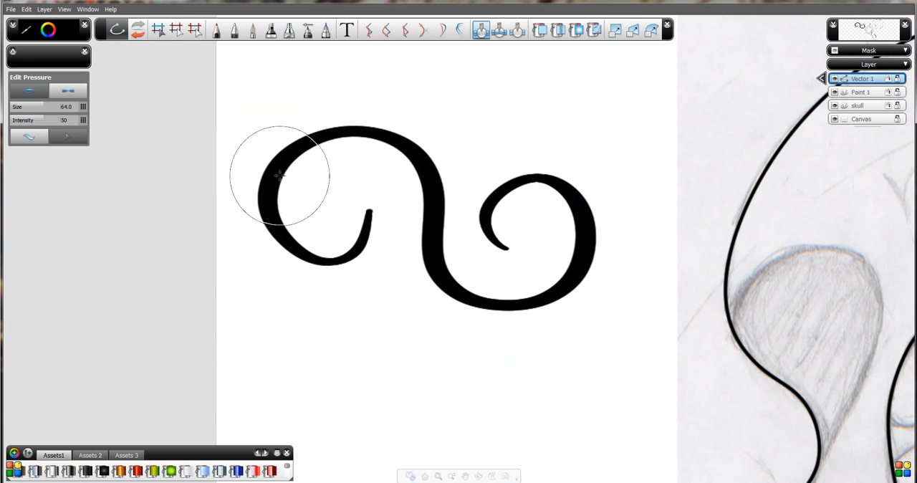
click(160, 33)
click(280, 164)
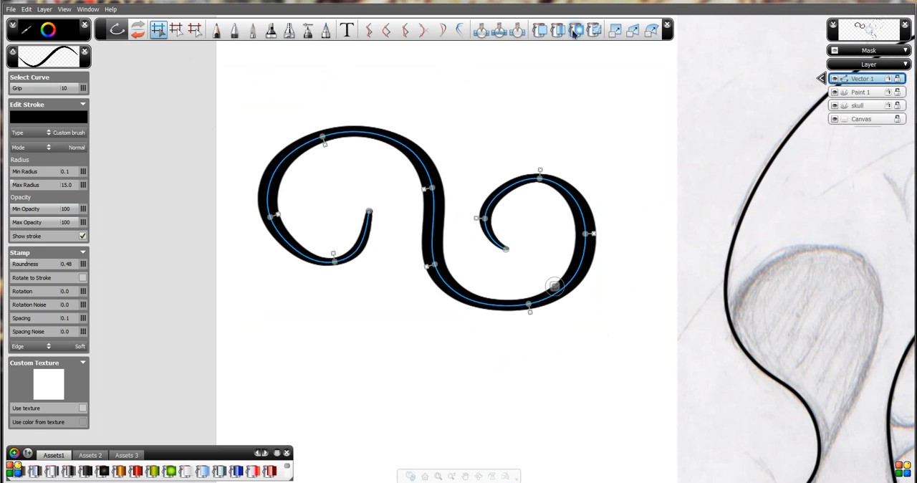
click(480, 32)
drag(365, 230, 369, 206)
mouse_move(275, 181)
mouse_down()
mouse_move(301, 148)
mouse_move(321, 147)
mouse_move(271, 172)
mouse_move(268, 194)
mouse_move(289, 153)
mouse_move(322, 147)
mouse_move(409, 215)
mouse_move(370, 226)
mouse_move(290, 206)
mouse_move(277, 177)
mouse_up()
key(ctrl+z)
key(ctrl+z)
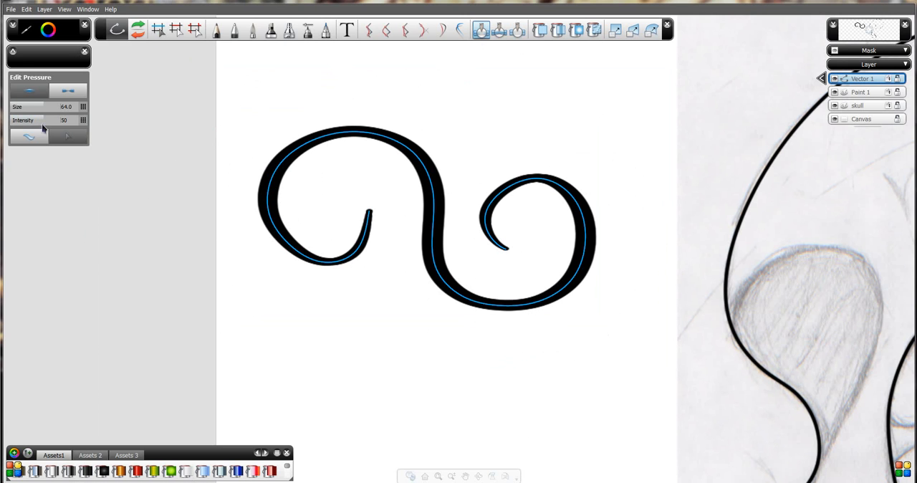
Try thickening the left spiral by switching Edit Pressure to increase and brushing along its outer arc.
click(34, 95)
drag(269, 163, 334, 140)
drag(257, 219, 287, 239)
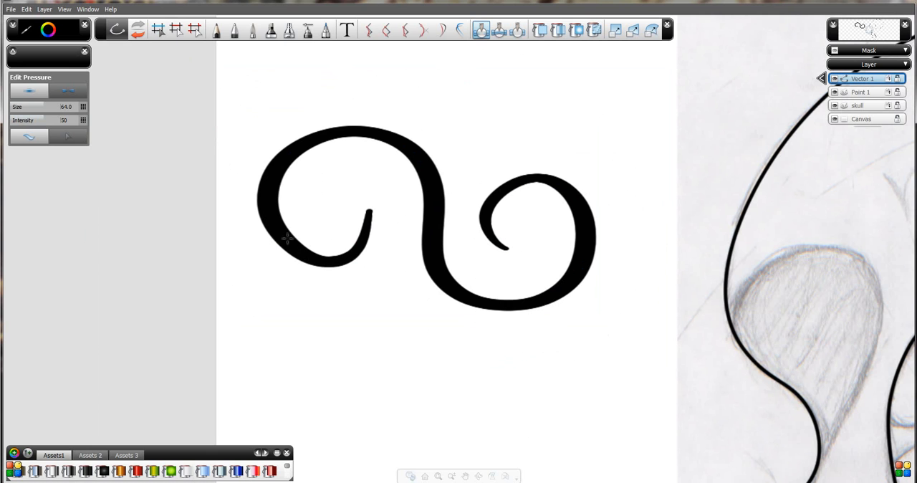
drag(337, 264, 300, 247)
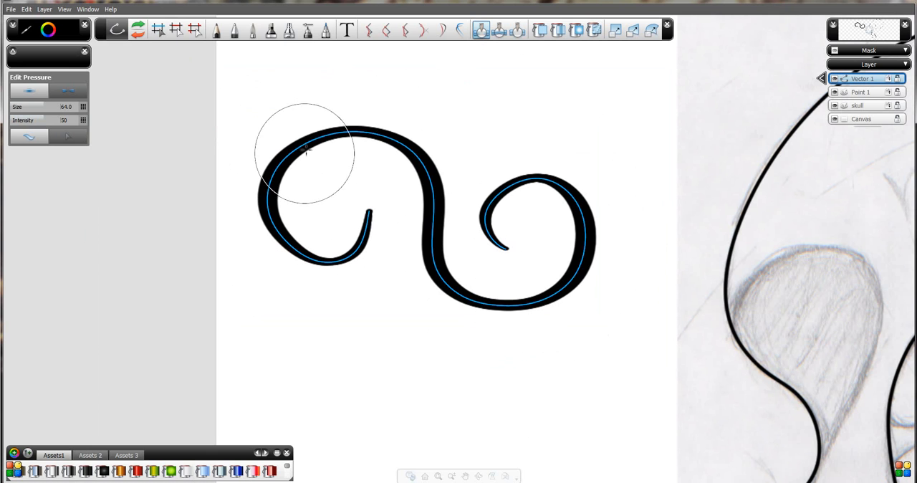
mouse_move(317, 137)
mouse_down()
mouse_move(337, 143)
mouse_move(339, 128)
mouse_up()
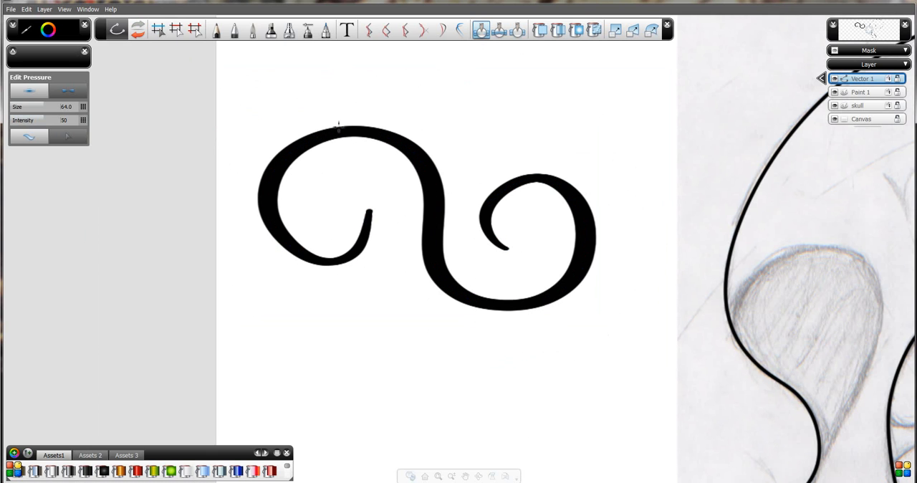
drag(281, 152, 278, 155)
Switch Edit Pressure to decrease, try thinning the inner tips of both spirals, and undo each attempt.
click(69, 91)
mouse_move(355, 246)
mouse_down()
mouse_move(369, 211)
mouse_move(370, 224)
mouse_up()
key(ctrl+z)
key(ctrl+z)
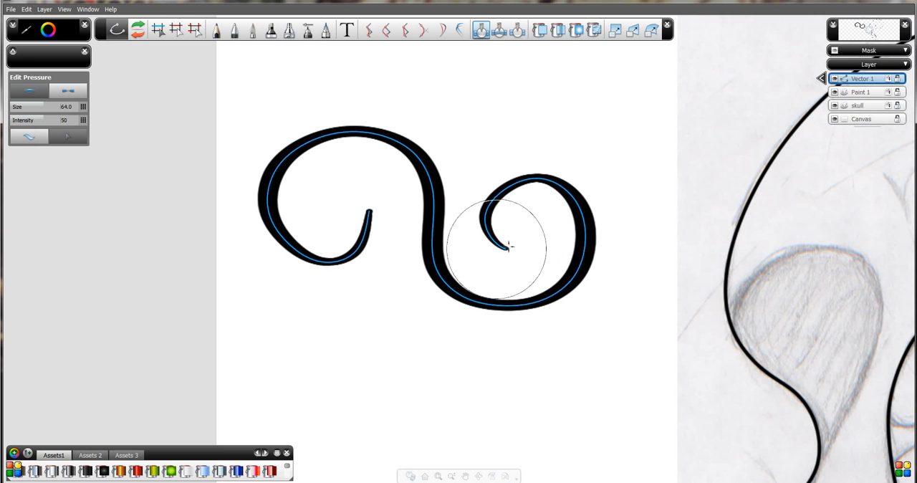
mouse_move(508, 248)
mouse_down()
mouse_move(500, 244)
mouse_move(508, 248)
mouse_up()
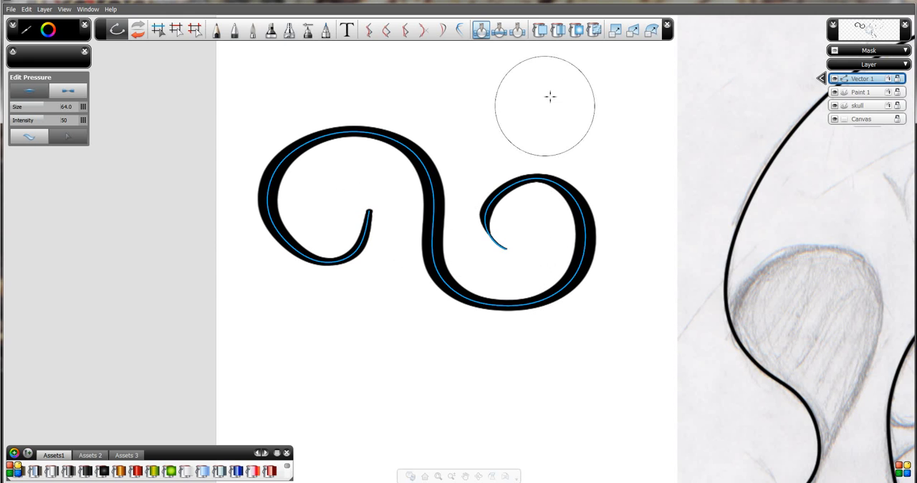
key(ctrl+z)
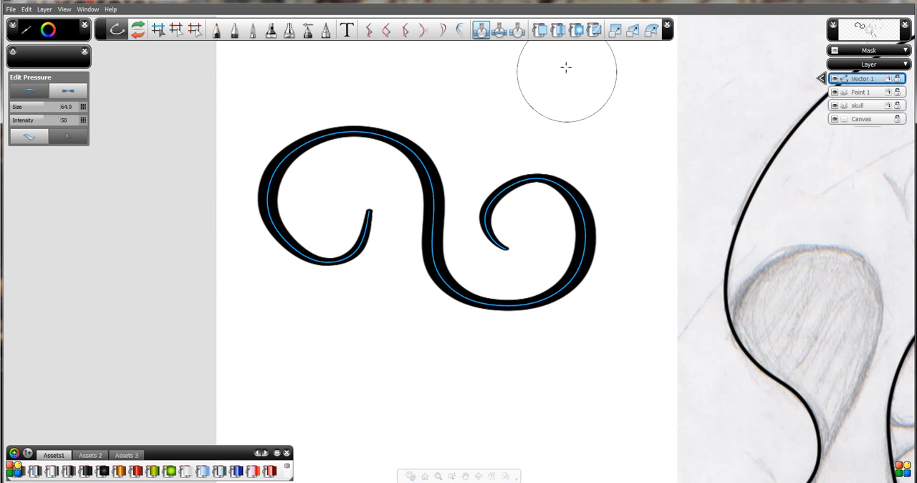
Thin the S-shaped curve's stroke around the right spiral with the Edit Size tool set to decrease.
click(501, 32)
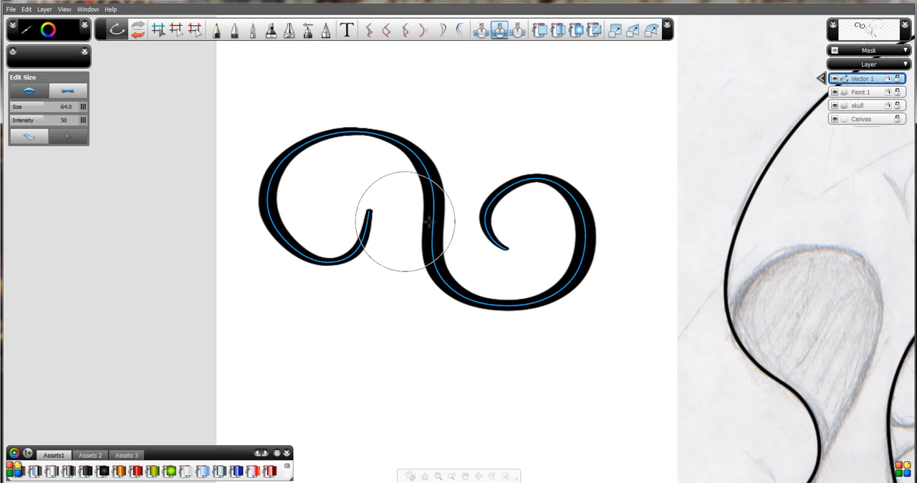
mouse_move(541, 243)
mouse_down()
mouse_move(635, 272)
mouse_move(611, 328)
mouse_up()
key(space)
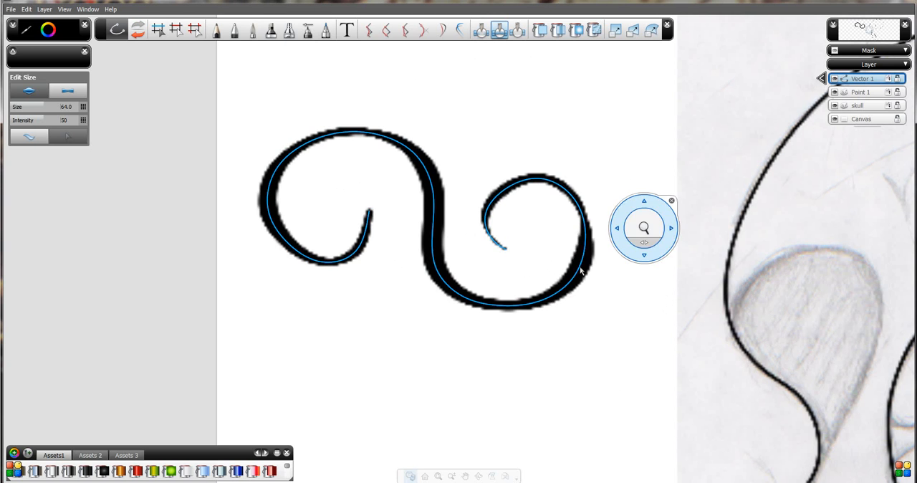
drag(606, 246, 601, 308)
key(space)
Delete the S-shaped curve beside the skull sketch, then undo the deletion and the preceding size edit.
click(162, 29)
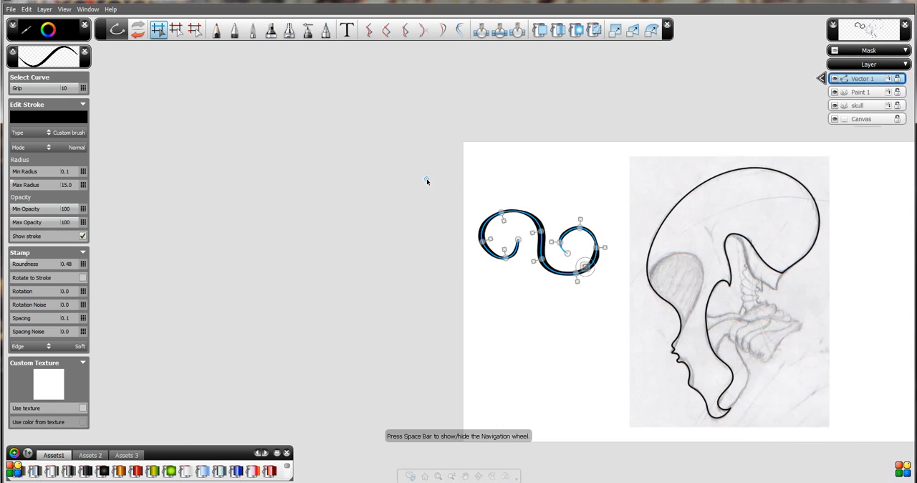
drag(429, 182, 598, 302)
key(Delete)
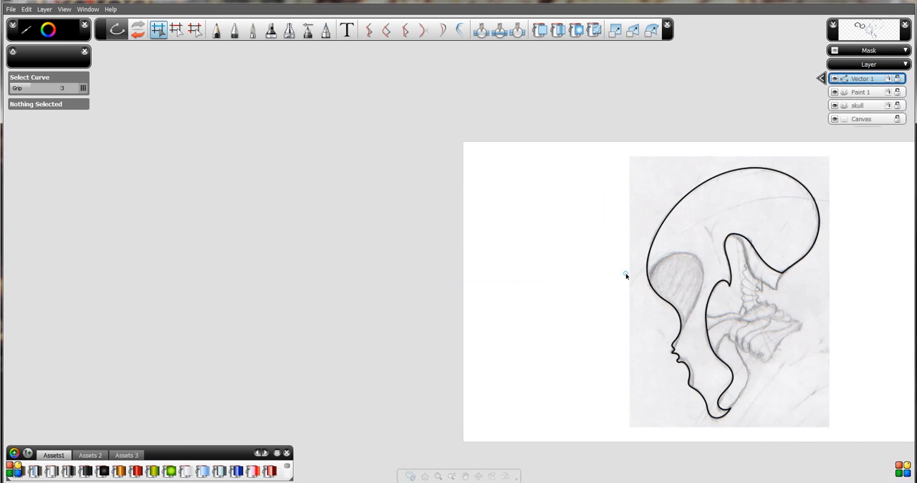
key(space)
drag(653, 263, 603, 251)
drag(713, 127, 463, 121)
drag(464, 157, 460, 136)
key(space)
key(ctrl+z)
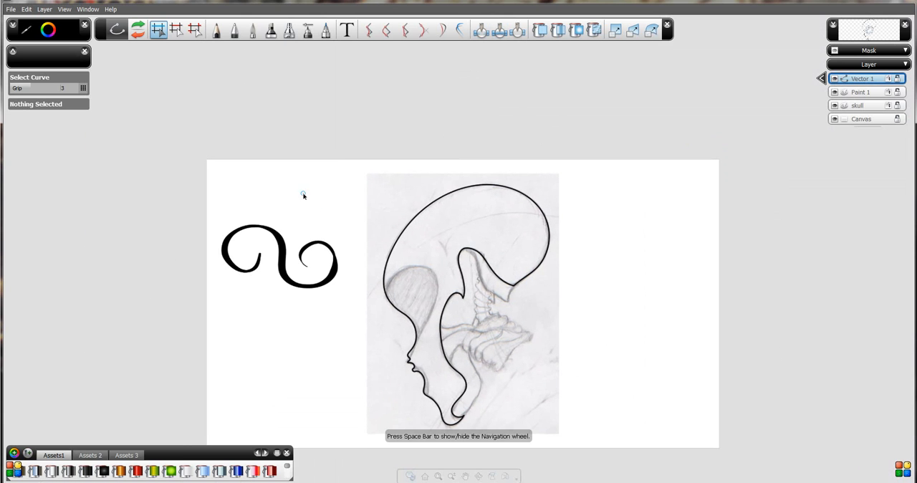
key(ctrl+z)
Try bending the S-shaped curve out of shape with the Warp tool, then undo the warp.
drag(154, 170, 339, 303)
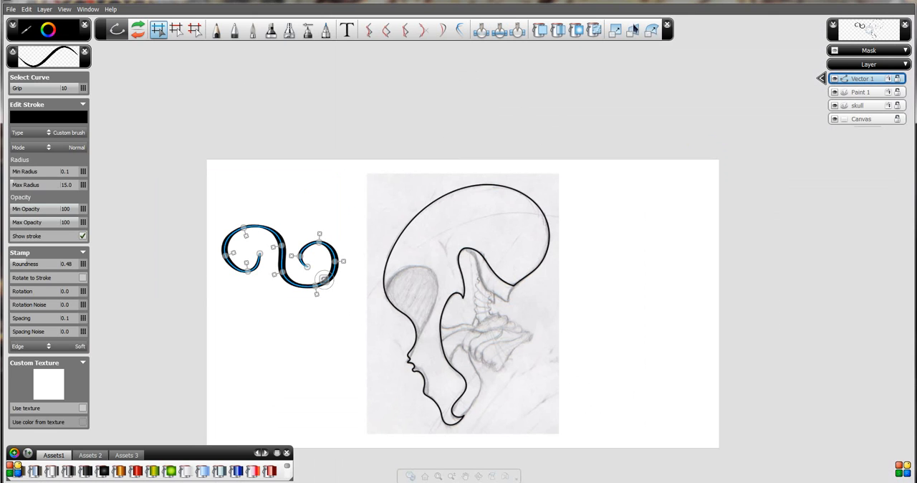
click(651, 30)
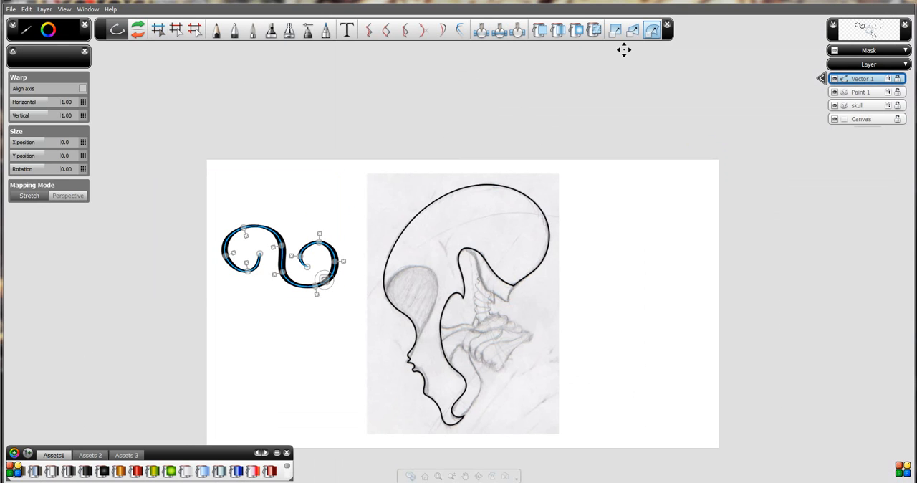
mouse_move(281, 256)
mouse_down()
mouse_move(299, 270)
mouse_move(288, 261)
mouse_move(301, 262)
mouse_move(279, 256)
mouse_move(296, 264)
mouse_move(287, 256)
mouse_move(297, 290)
mouse_up()
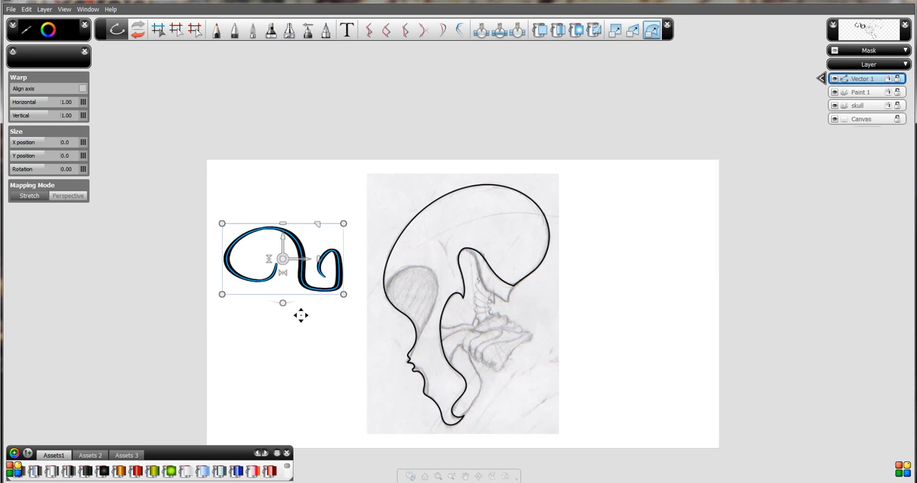
key(ctrl+z)
click(469, 264)
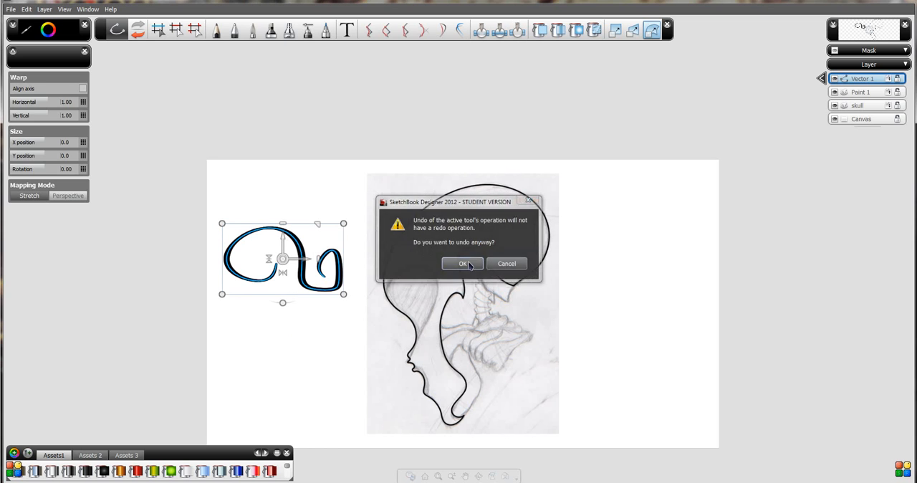
key(ctrl+z)
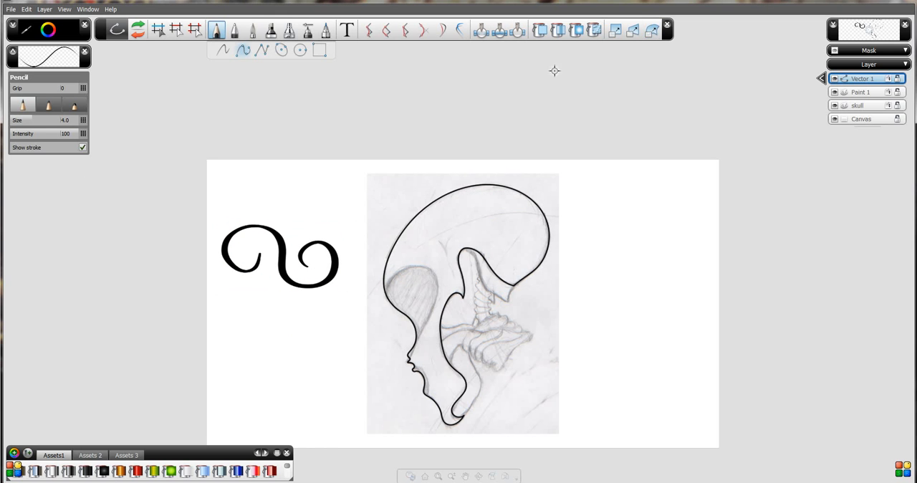
Try stretching only the S-shaped curve vertically to 1.28 with the Warp tool, then undo it.
click(650, 32)
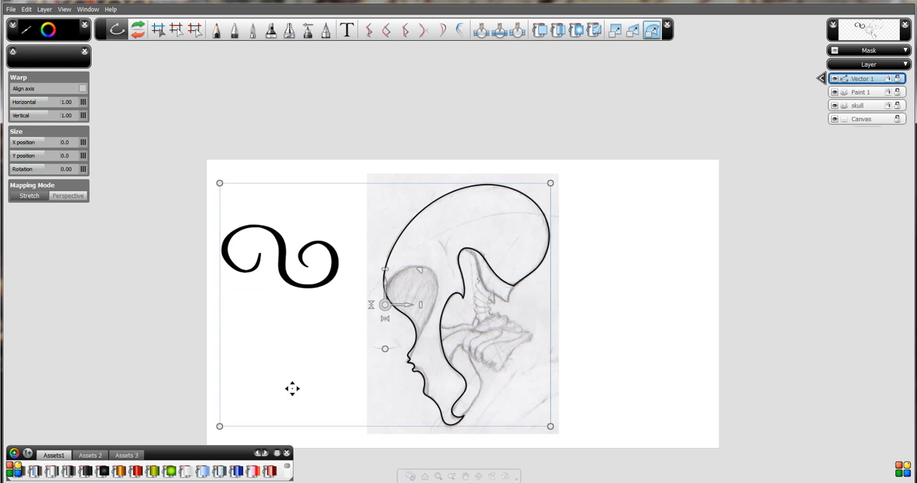
click(150, 89)
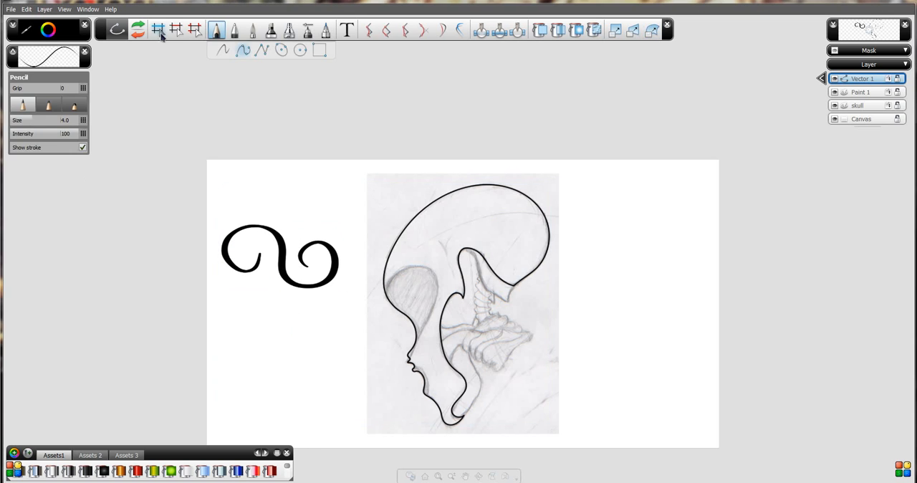
click(159, 31)
drag(167, 181, 346, 322)
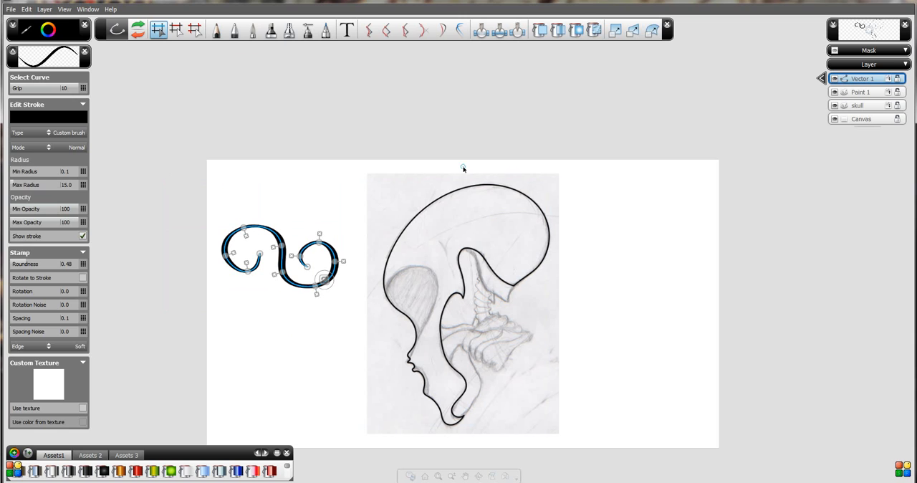
click(651, 30)
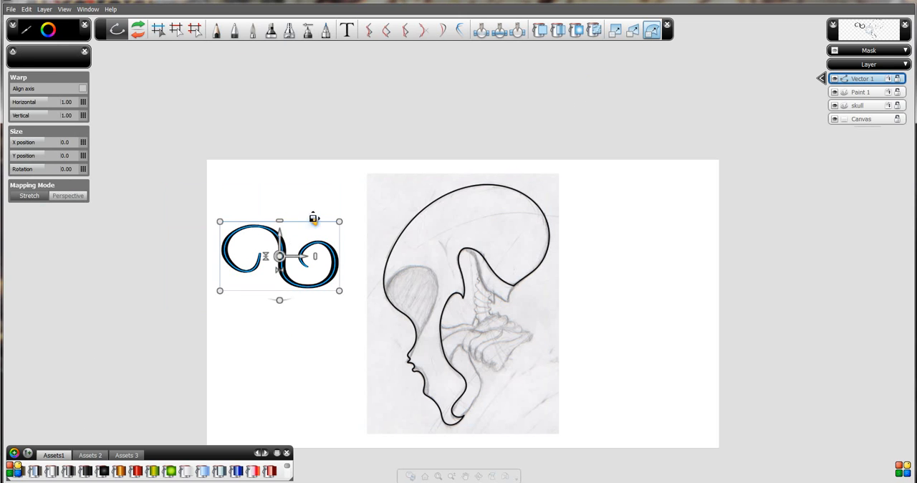
drag(279, 222, 282, 201)
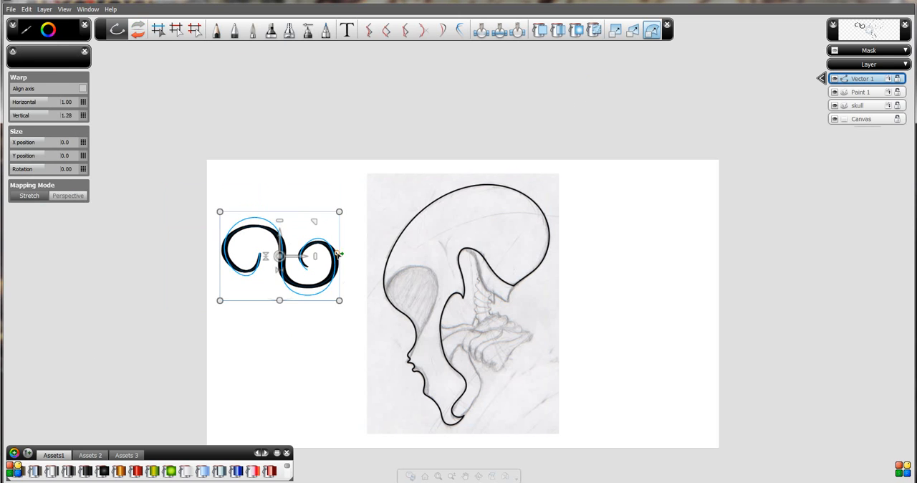
key(ctrl+z)
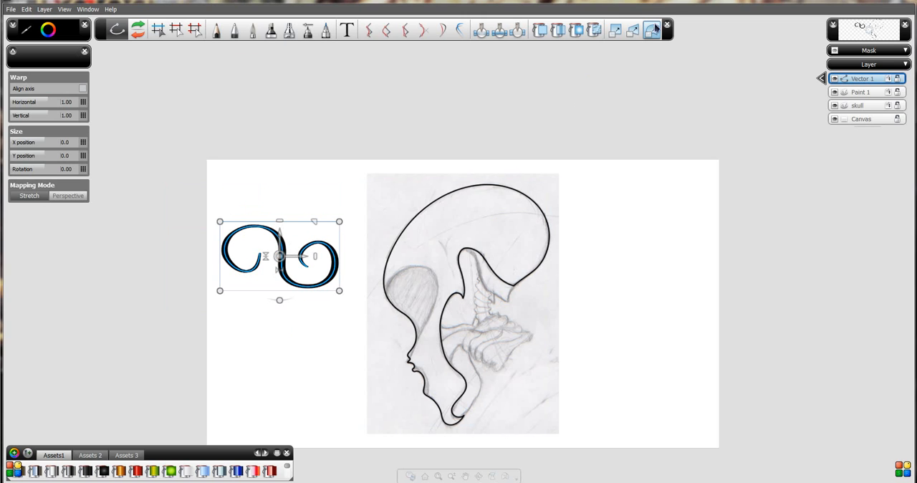
Try distorting the S-shaped curve by pulling its two right-hand bounding corners outward, then cancel the distortion.
click(633, 31)
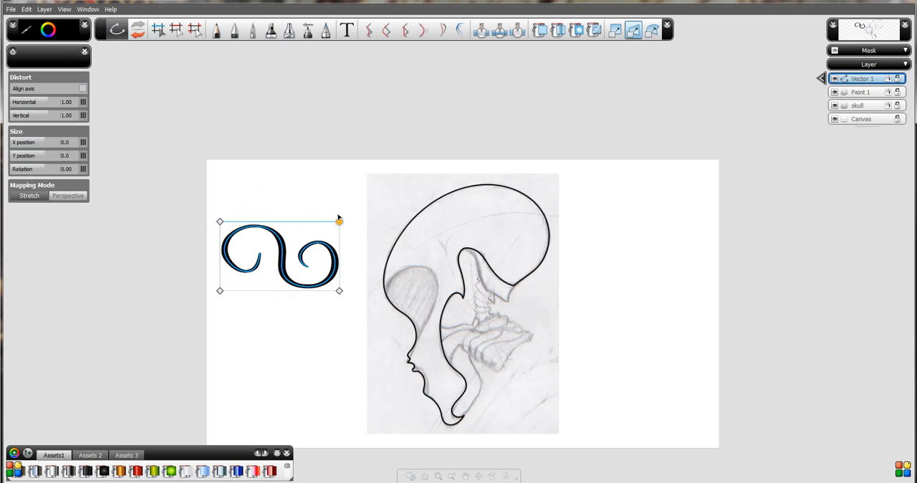
drag(340, 221, 340, 171)
drag(339, 291, 343, 338)
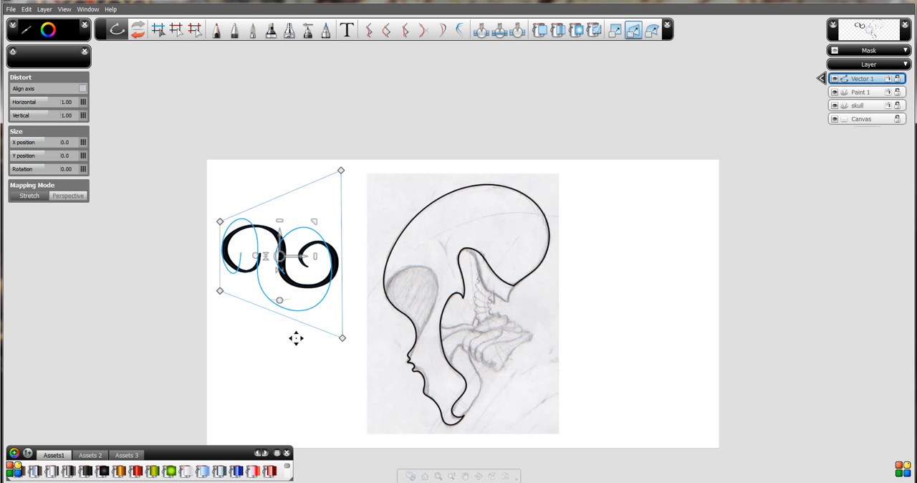
key(ctrl+z)
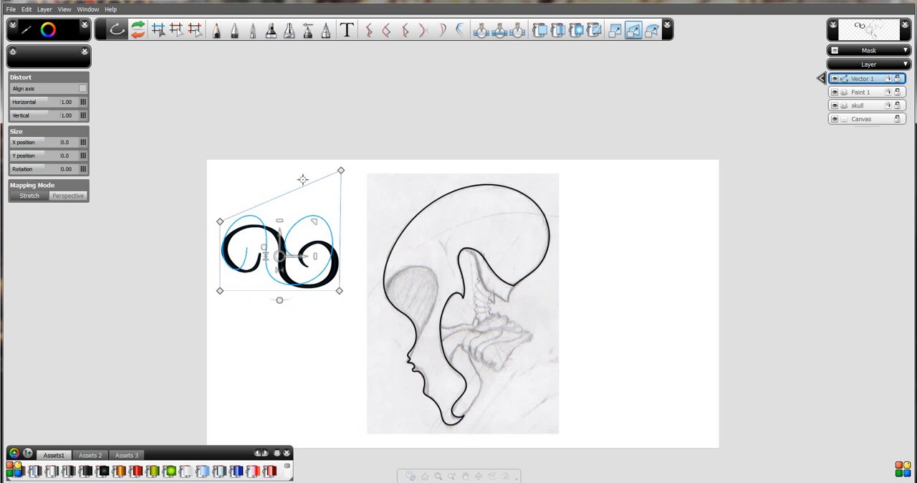
key(Escape)
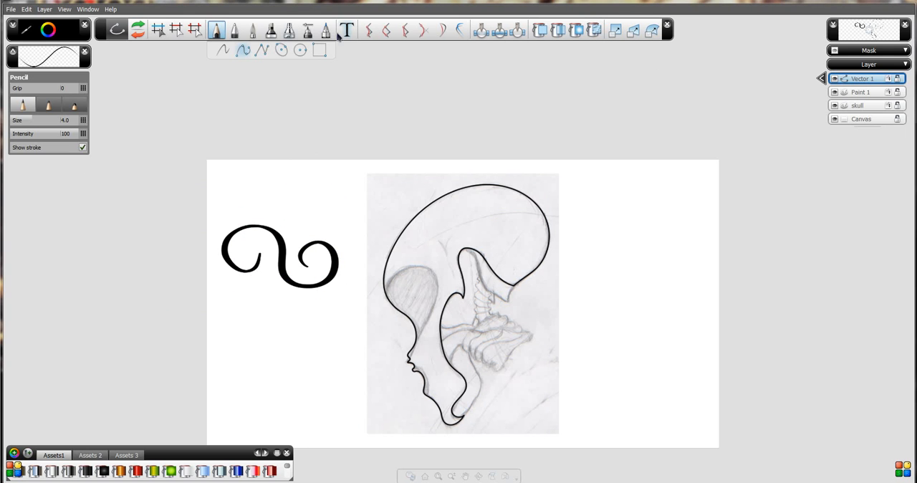
Select the S-shaped test curve beside the skull sketch and delete it.
click(158, 29)
mouse_move(152, 172)
mouse_down()
mouse_move(351, 316)
mouse_move(339, 315)
mouse_up()
key(Delete)
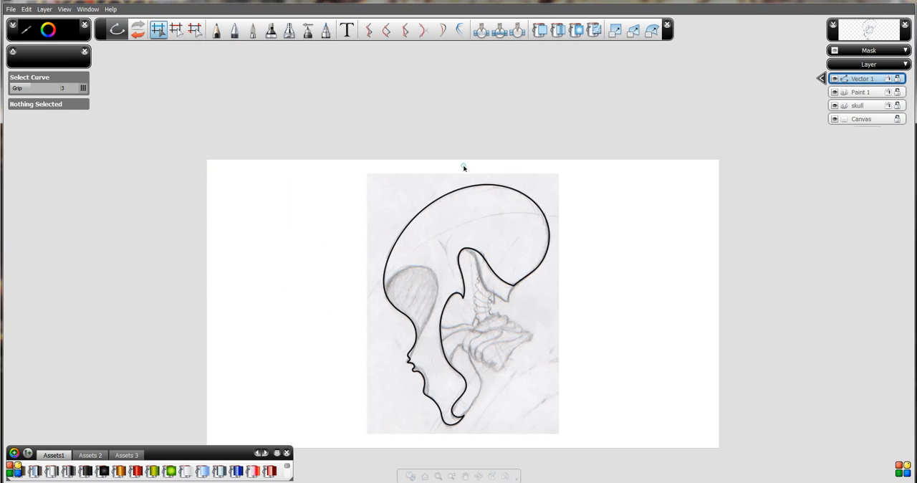
Change the whole skull outline's stroke type to Guide curve and hide the skull sketch layer.
click(195, 29)
drag(273, 123, 585, 439)
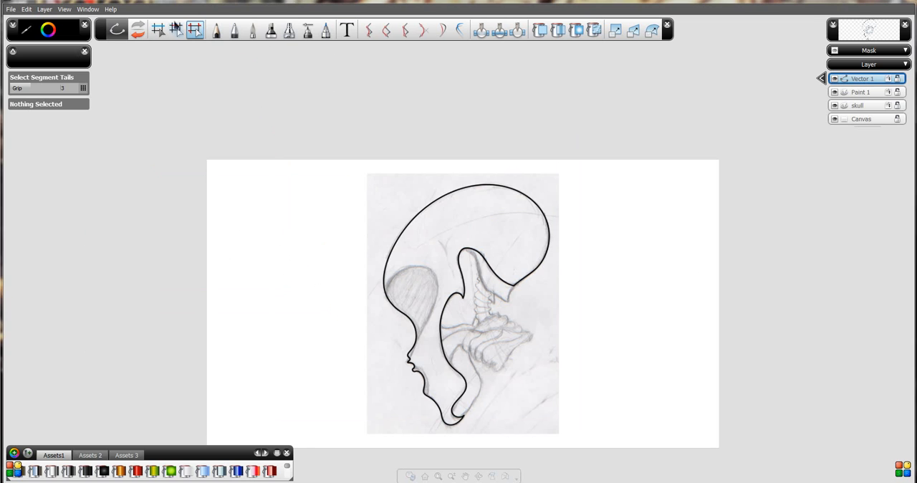
click(158, 29)
drag(250, 127, 649, 445)
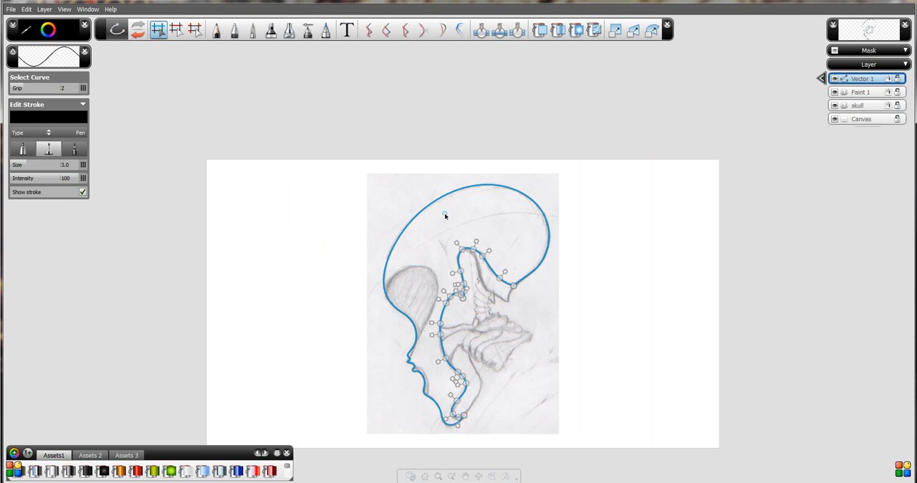
click(49, 135)
click(45, 220)
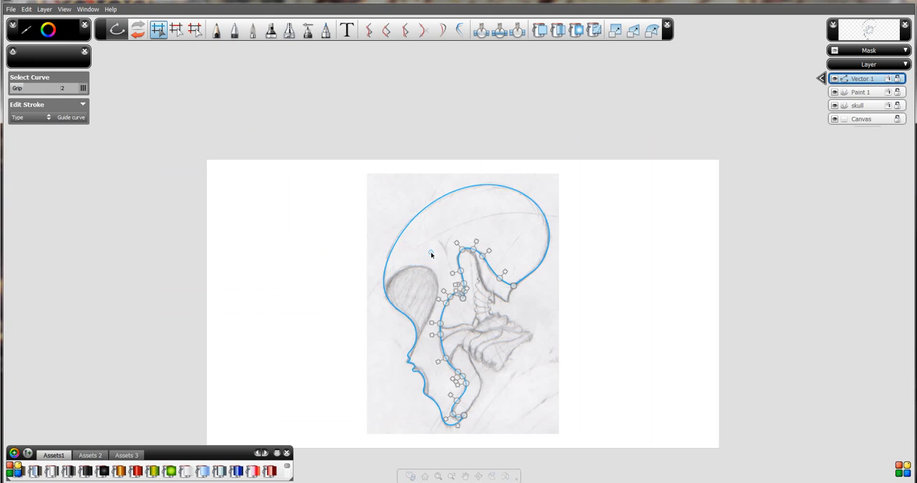
click(834, 105)
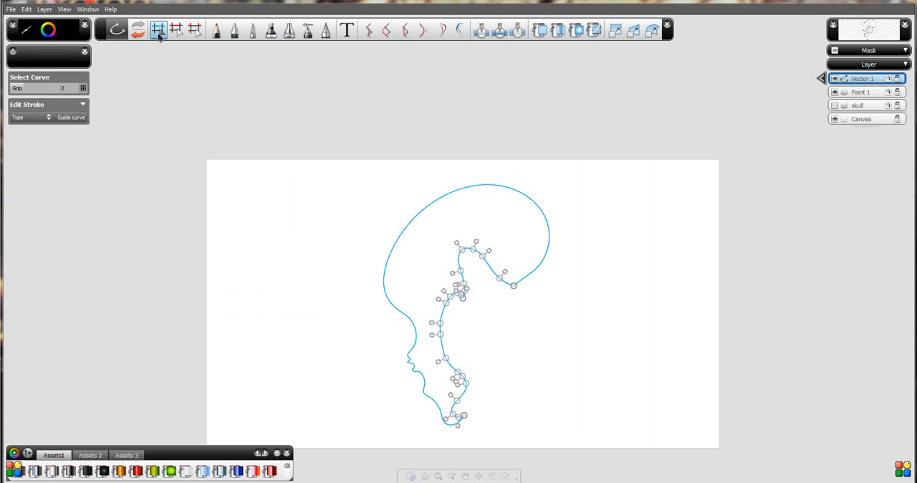
Deselect the skull outline and check the display options for guide curves.
click(327, 179)
key(space)
drag(419, 242, 383, 225)
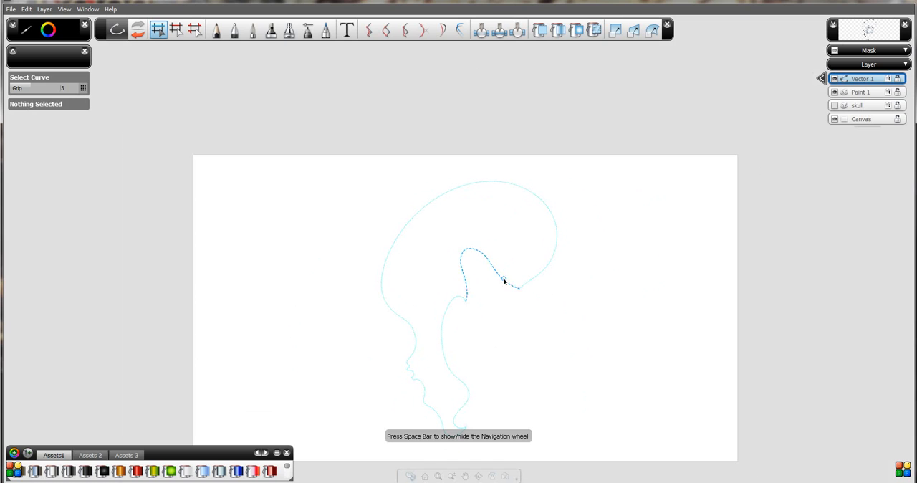
click(63, 8)
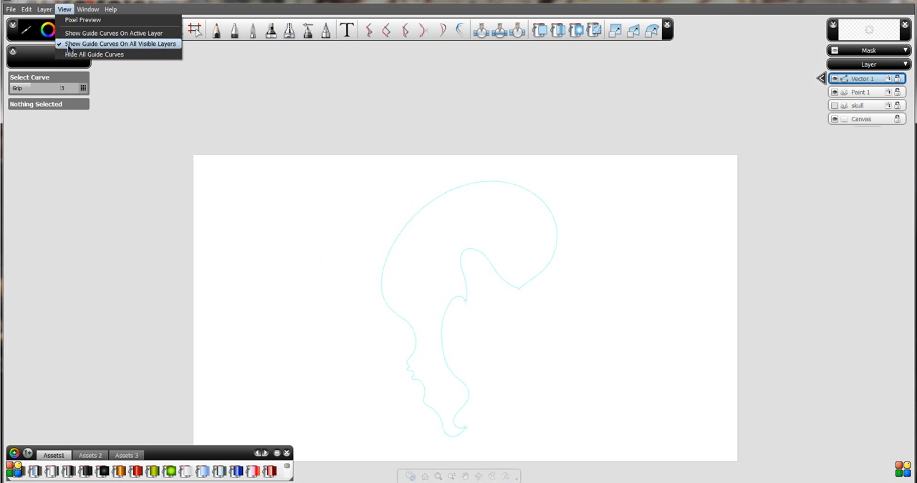
click(309, 106)
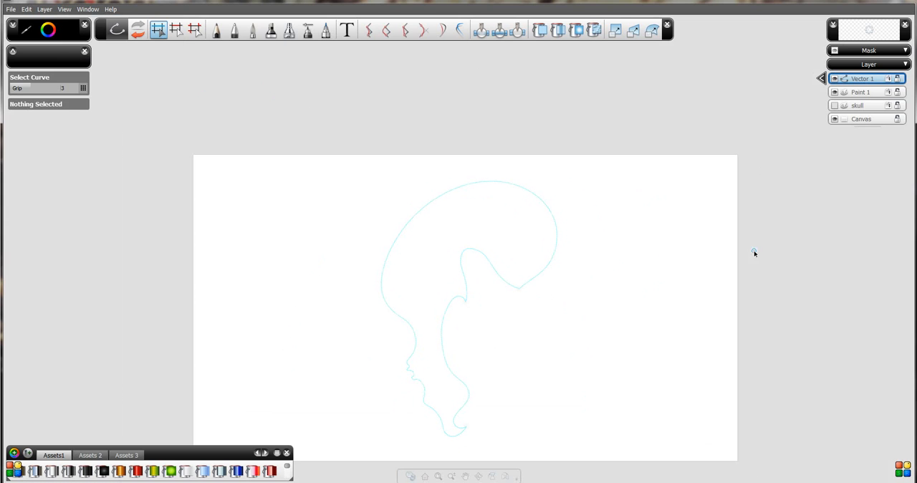
Paint black Marker strokes of size 20, snapped to the guide curves, around the whole skull outline on the Paint 1 layer.
click(832, 105)
click(863, 93)
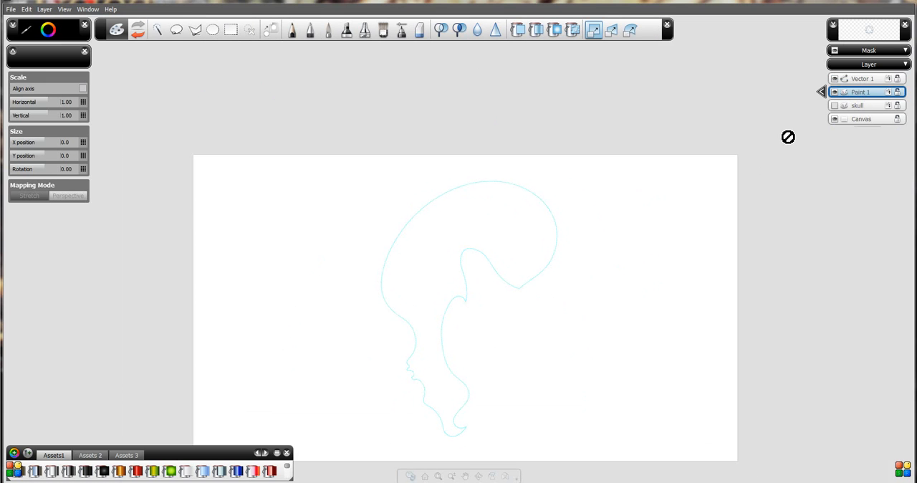
click(348, 33)
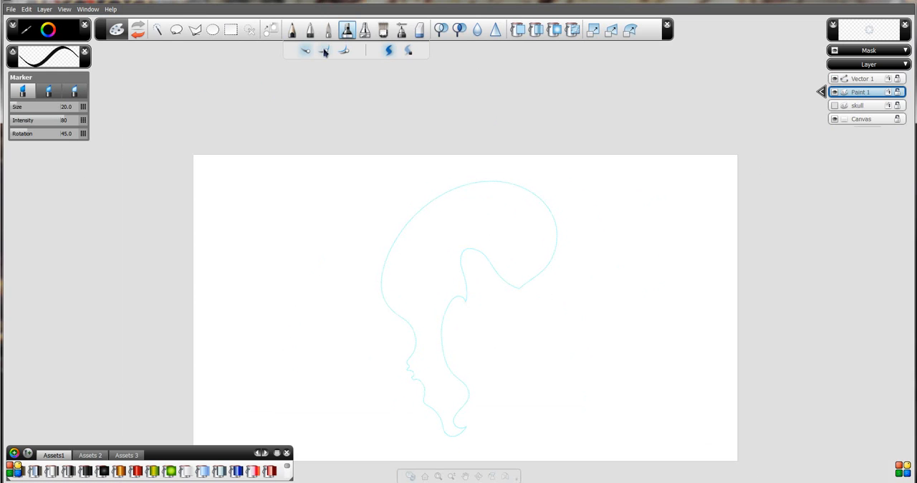
click(325, 51)
mouse_move(501, 181)
mouse_down()
mouse_move(452, 195)
mouse_move(408, 245)
mouse_move(416, 317)
mouse_up()
mouse_move(411, 355)
mouse_down()
mouse_move(423, 399)
mouse_move(465, 433)
mouse_move(442, 344)
mouse_move(462, 294)
mouse_up()
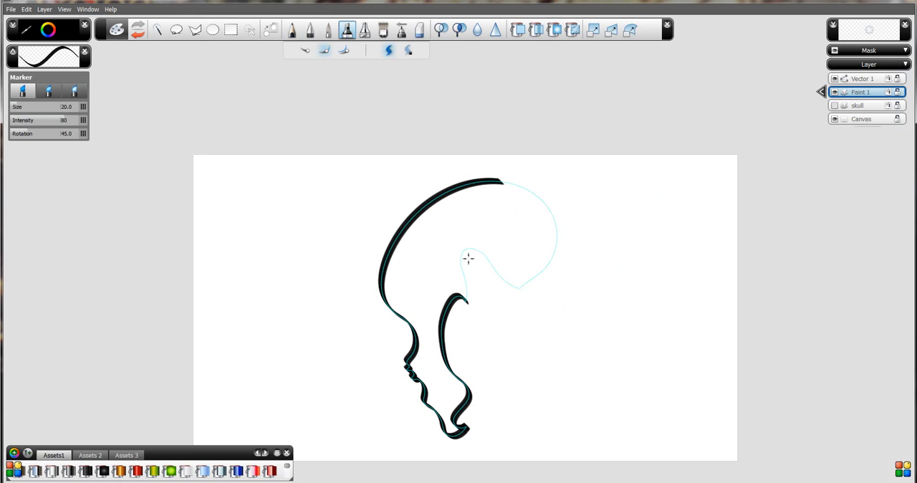
mouse_move(467, 299)
mouse_down()
mouse_move(463, 267)
mouse_move(506, 273)
mouse_move(522, 289)
mouse_move(557, 248)
mouse_move(486, 178)
mouse_up()
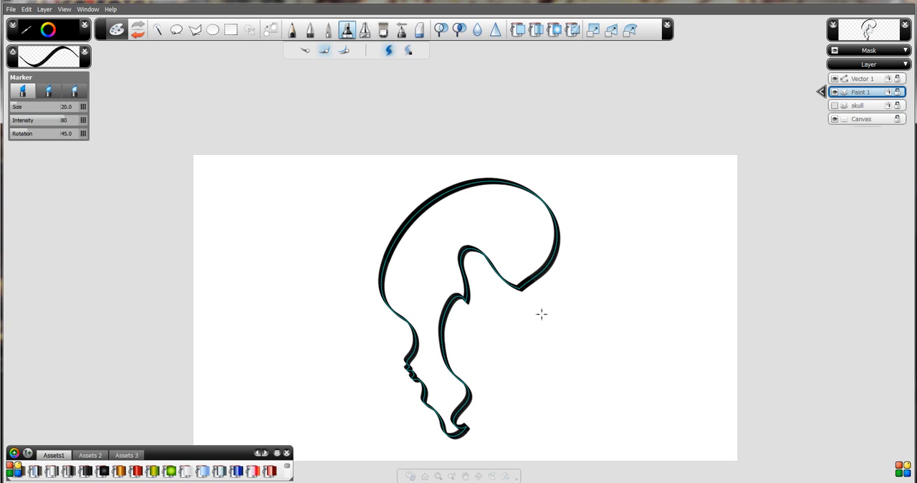
Fill the skull shape with solid grey and soften the upper edge of its outline with the Blur Brush at size 100.
click(518, 29)
click(505, 216)
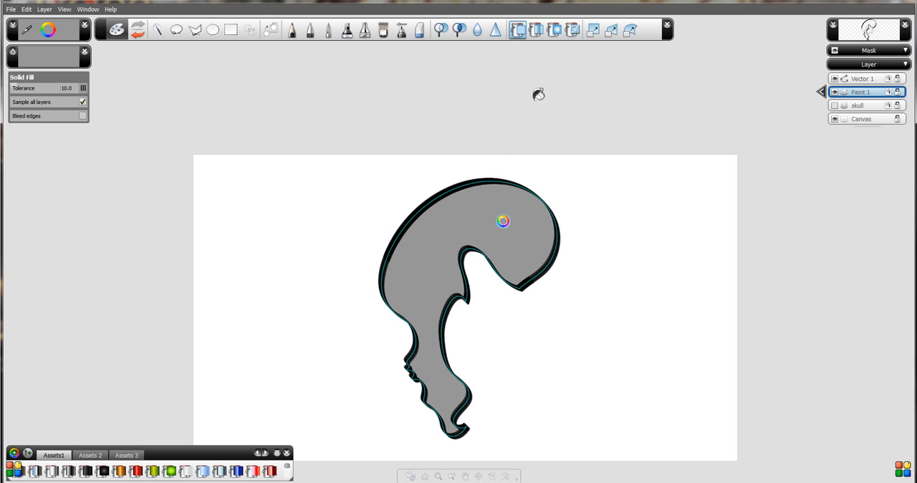
click(478, 30)
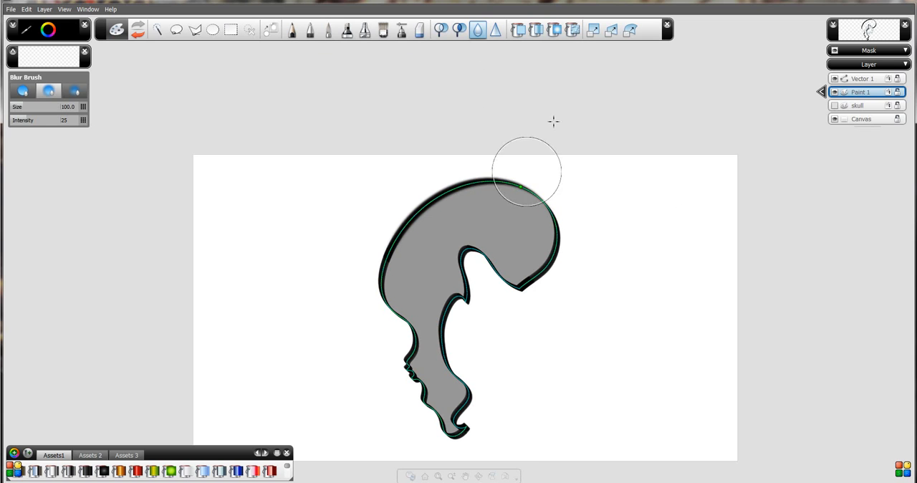
Apply a radial fill inside the skull, fading from a white centre in the cranium to grey at its right edge.
click(554, 30)
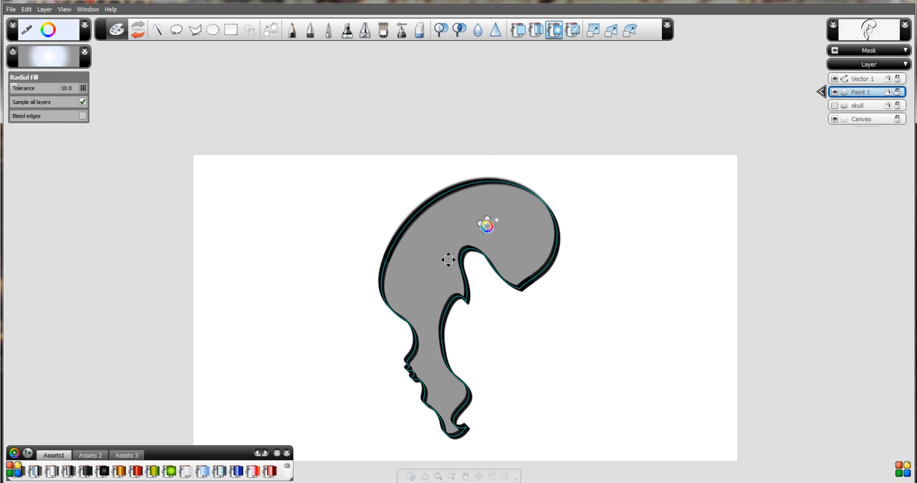
key(ctrl+z)
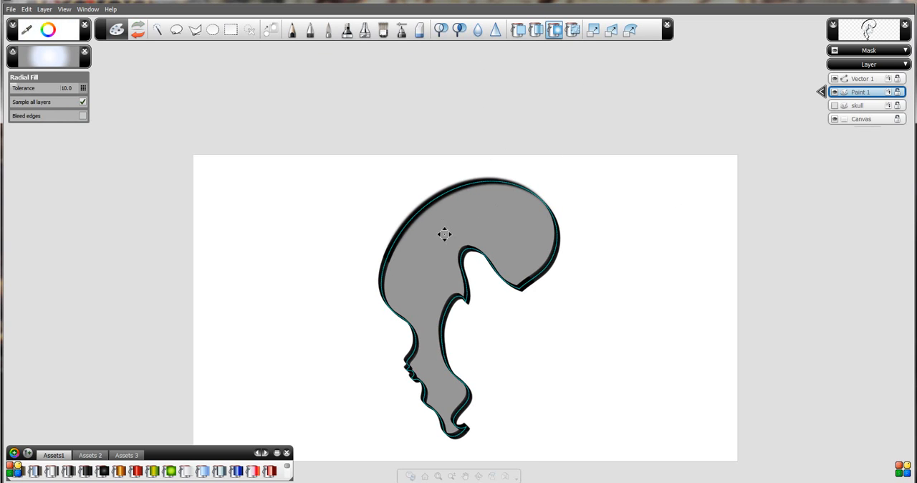
click(444, 233)
mouse_move(554, 232)
mouse_down()
mouse_move(610, 232)
mouse_move(544, 232)
mouse_move(566, 232)
mouse_up()
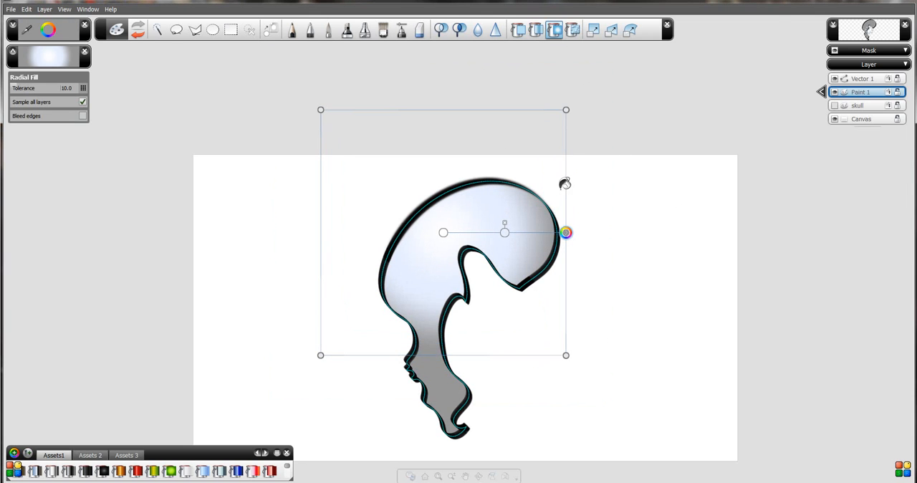
Blur the outline's right edge and darken areas of the cranium and neck with the Burn Brush at size 100.
click(478, 30)
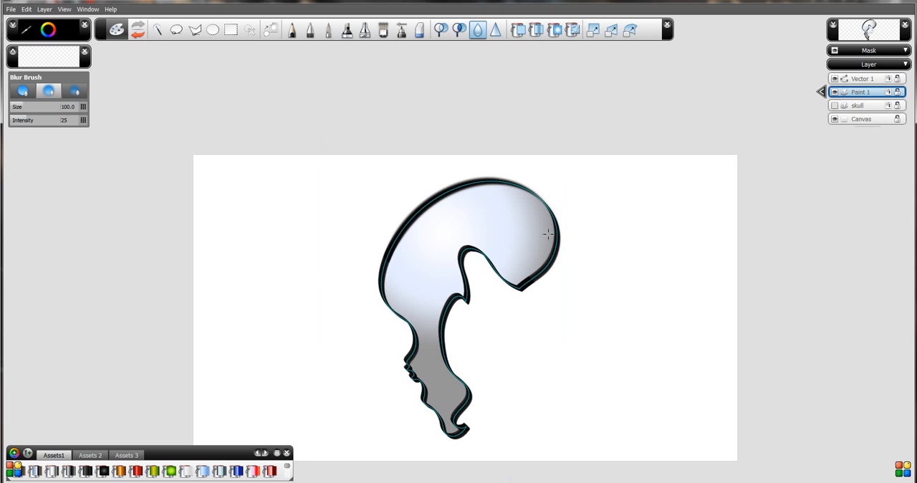
click(460, 30)
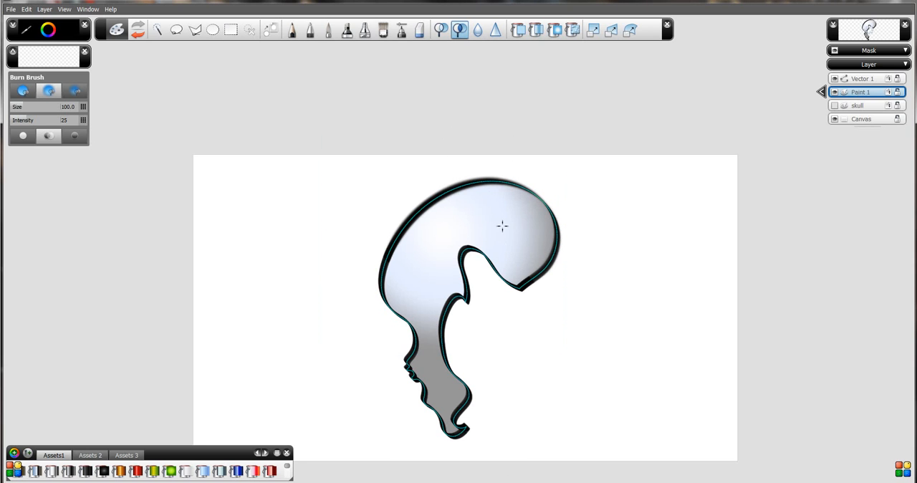
mouse_move(502, 226)
mouse_down()
mouse_move(522, 231)
mouse_move(514, 226)
mouse_up()
mouse_move(432, 344)
mouse_down()
mouse_move(437, 377)
mouse_move(438, 354)
mouse_up()
mouse_move(430, 276)
mouse_down()
mouse_move(465, 217)
mouse_move(454, 257)
mouse_move(511, 248)
mouse_move(436, 254)
mouse_move(490, 218)
mouse_up()
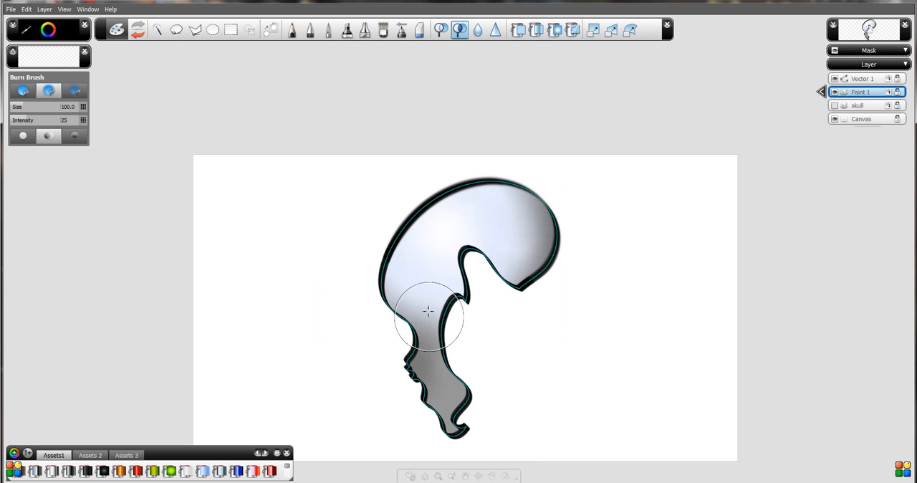
Undo a trial eraser stroke and erase soft patches along the skull's outline and interior with the Eraser at size 100.
click(419, 29)
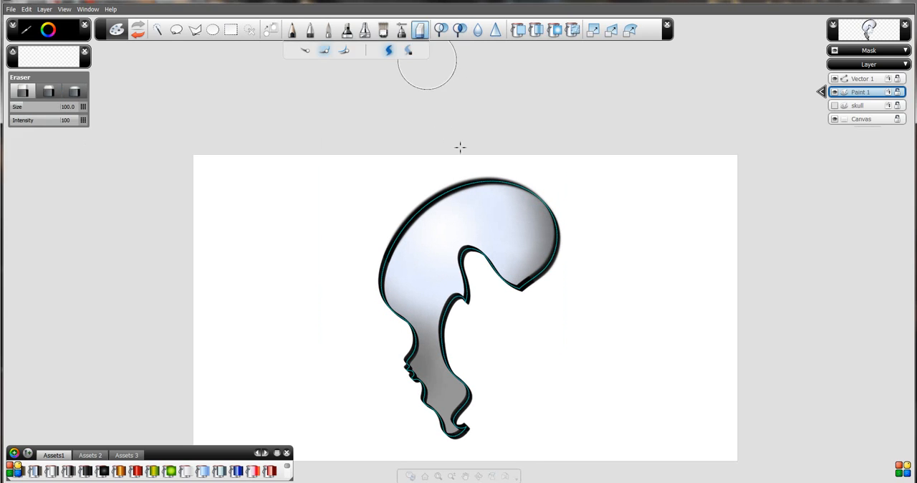
drag(446, 221, 526, 279)
key(ctrl+z)
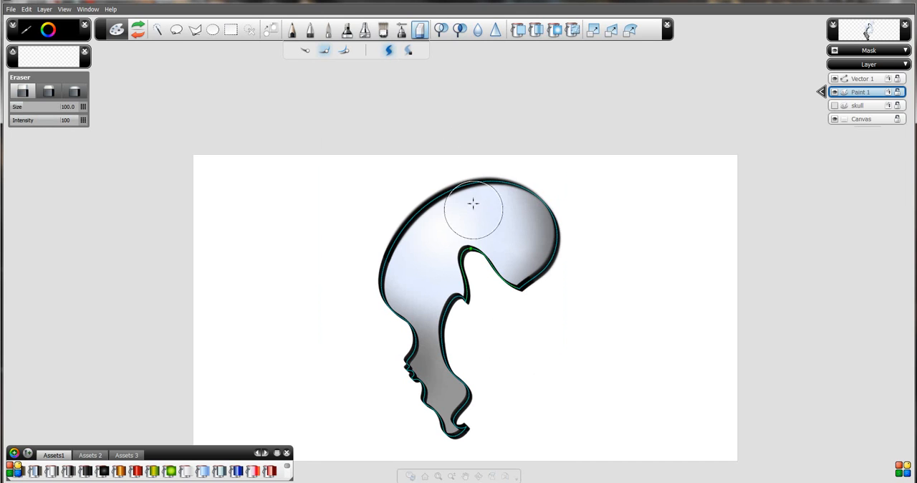
mouse_move(393, 267)
mouse_down()
mouse_move(420, 384)
mouse_move(474, 403)
mouse_move(454, 339)
mouse_move(412, 274)
mouse_move(456, 301)
mouse_move(526, 270)
mouse_move(508, 198)
mouse_up()
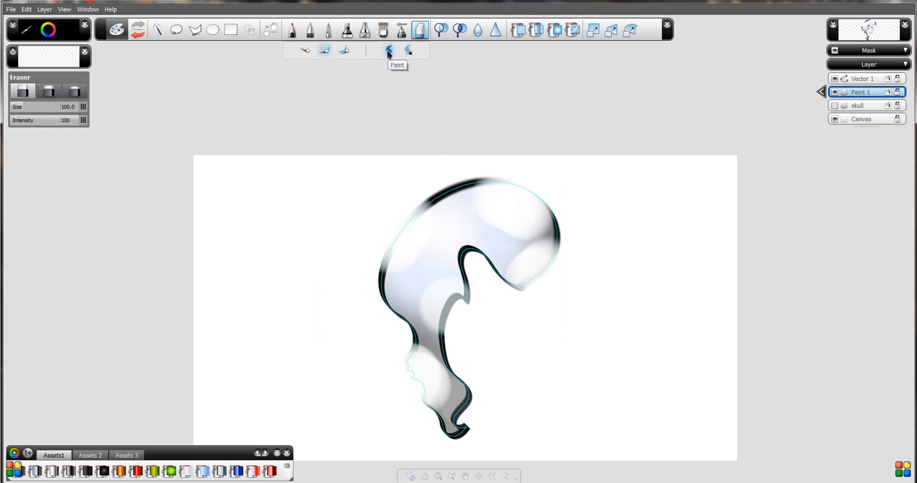
Switch to the Custom brush and save the drawing, accepting the student-version notice.
click(402, 29)
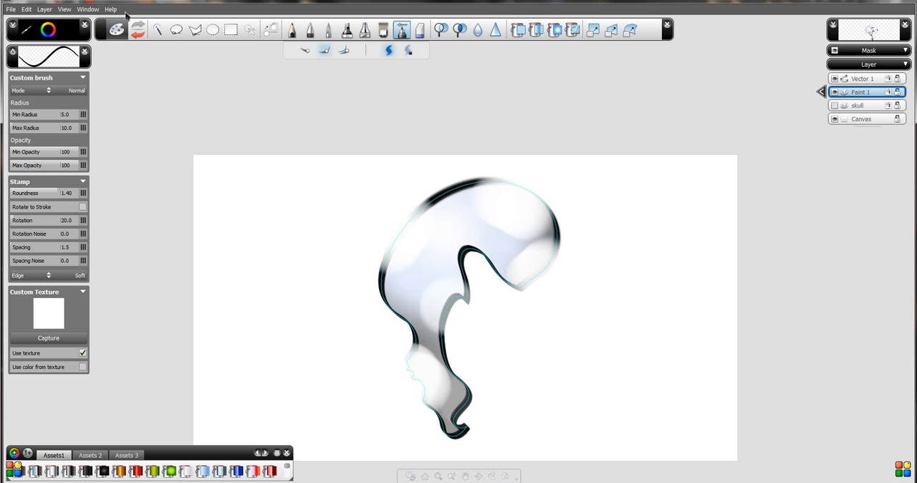
click(44, 10)
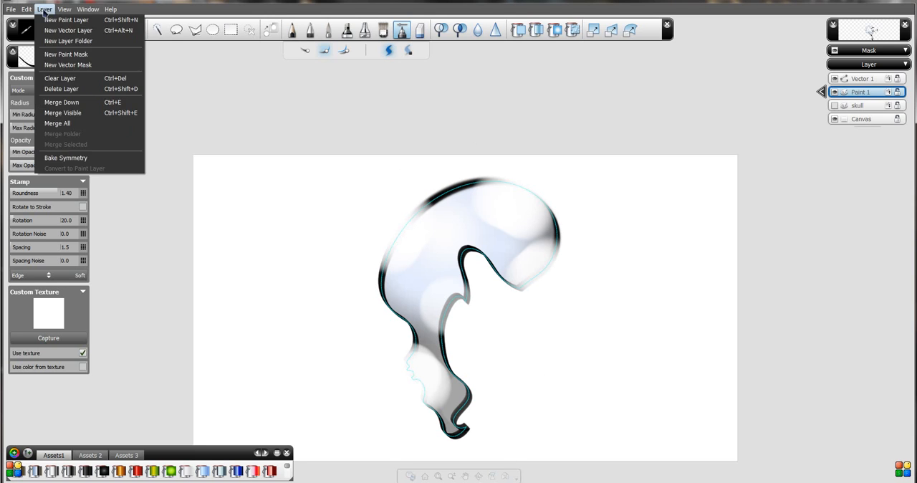
mouse_move(27, 12)
click(78, 2)
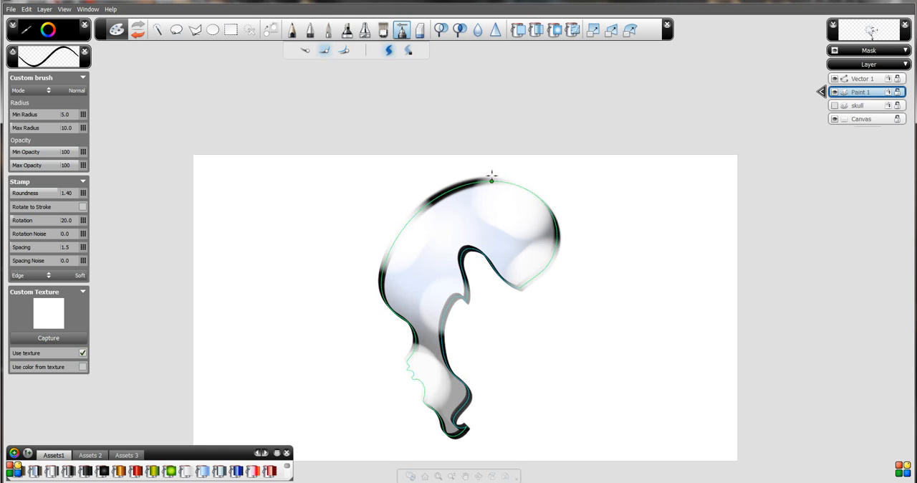
key(ctrl+s)
click(471, 272)
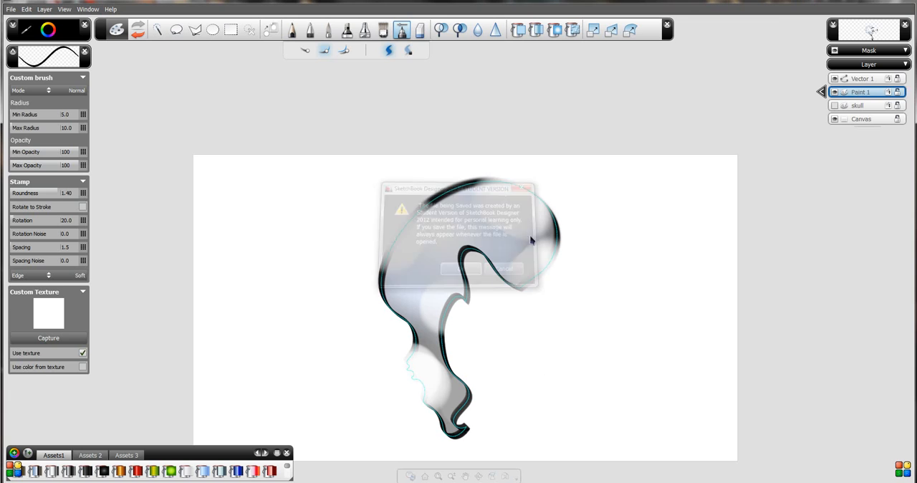
Hide the Paint 1 and Vector 1 layers and add a new paint layer above Paint 1.
click(862, 81)
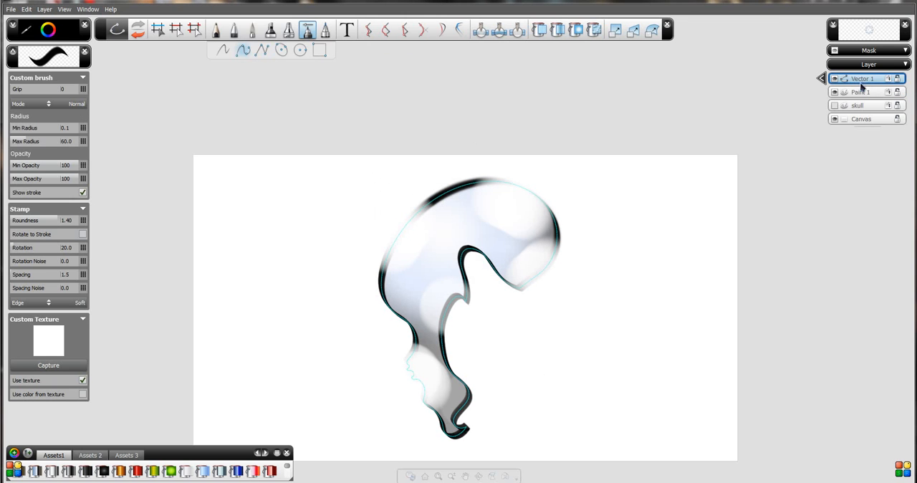
click(852, 94)
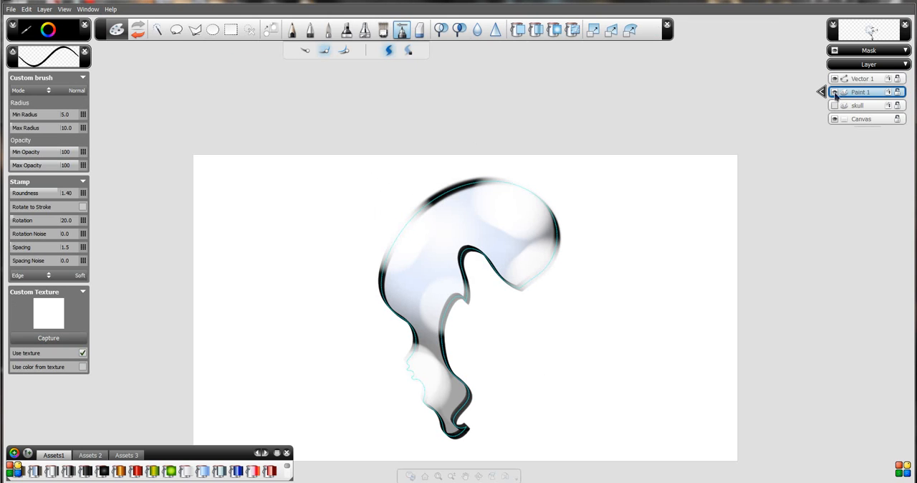
click(835, 92)
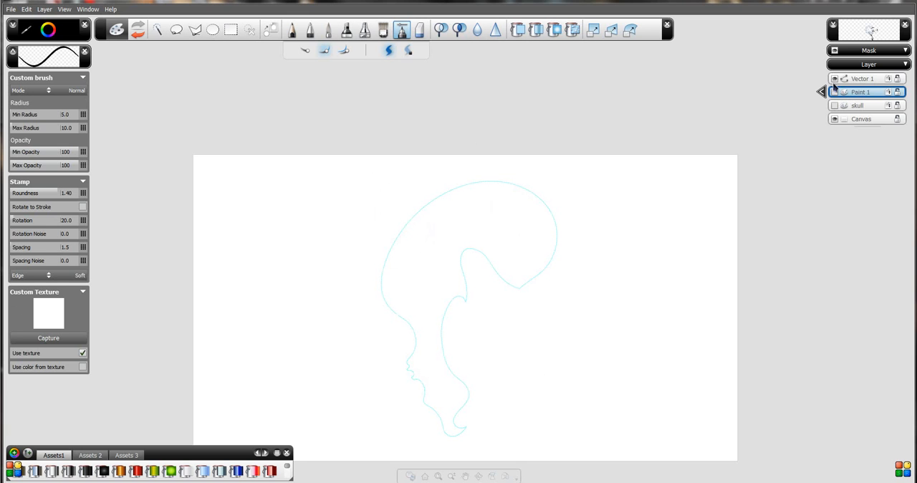
click(835, 79)
click(44, 8)
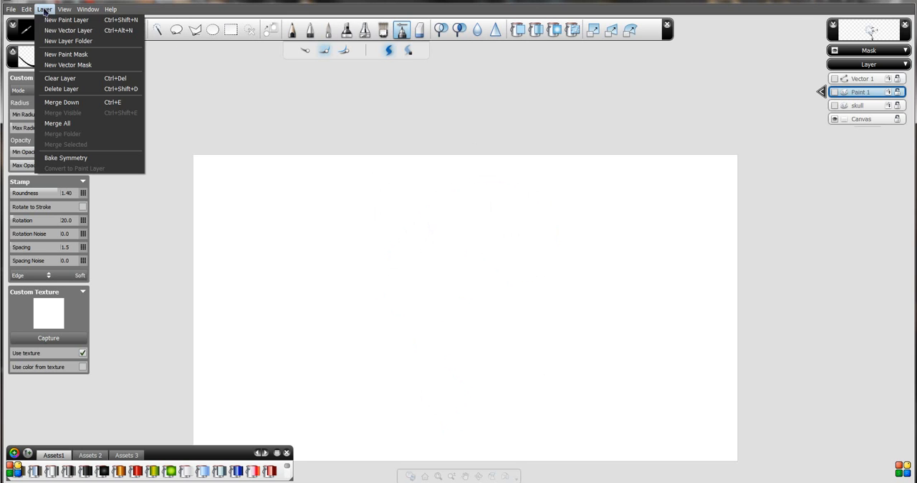
click(49, 20)
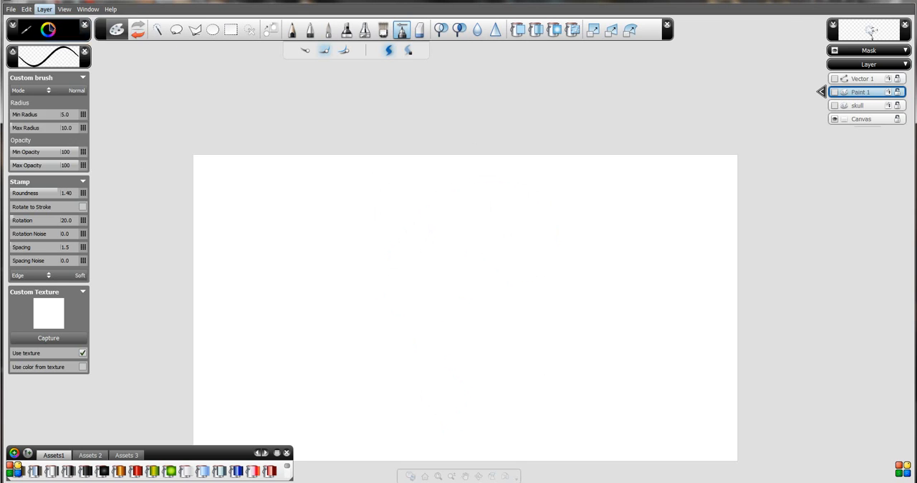
Turn on symmetry for the Paint 2 layer, set it to five radial sectors, and close the symmetry control.
click(821, 91)
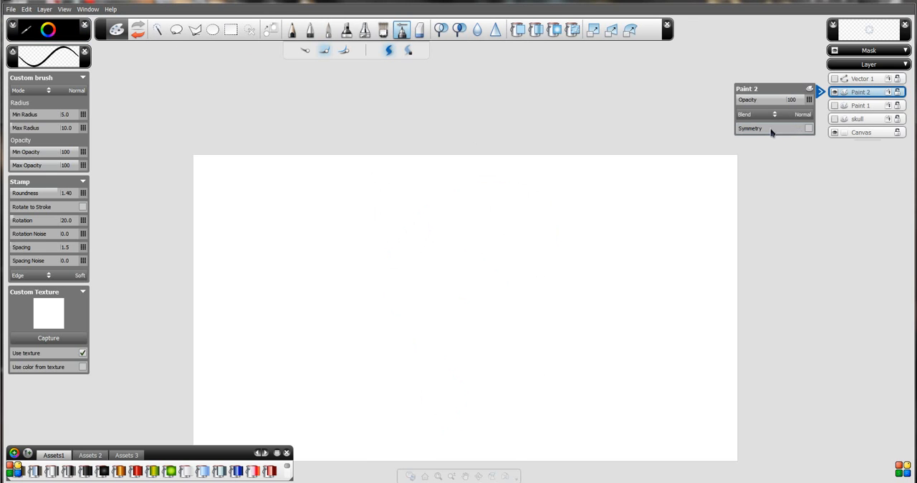
click(809, 128)
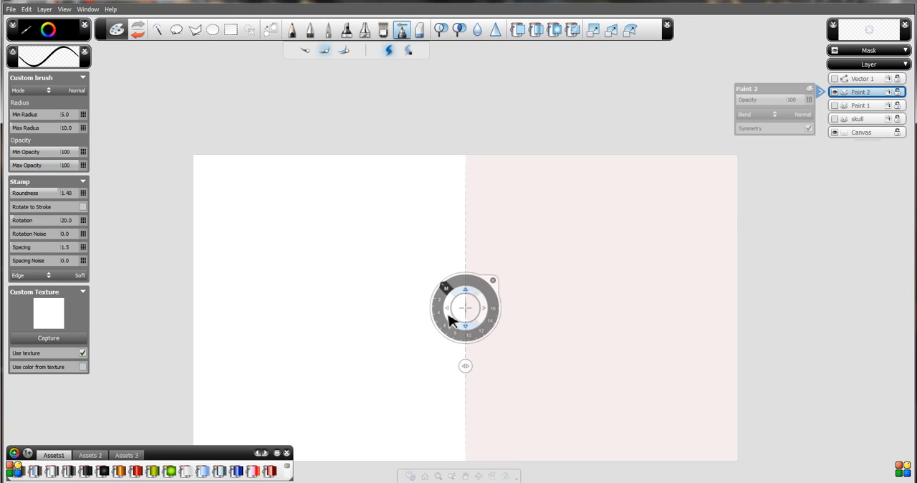
mouse_move(445, 291)
mouse_down()
mouse_move(450, 328)
mouse_move(438, 320)
mouse_up()
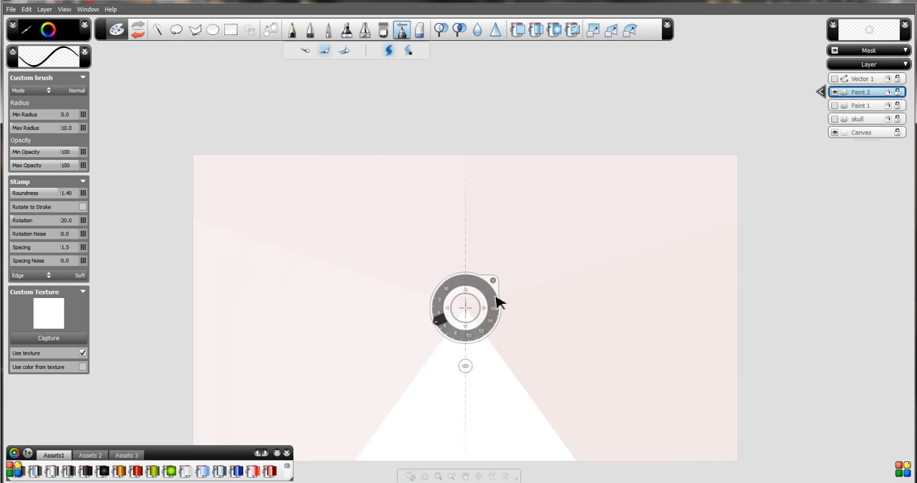
click(821, 91)
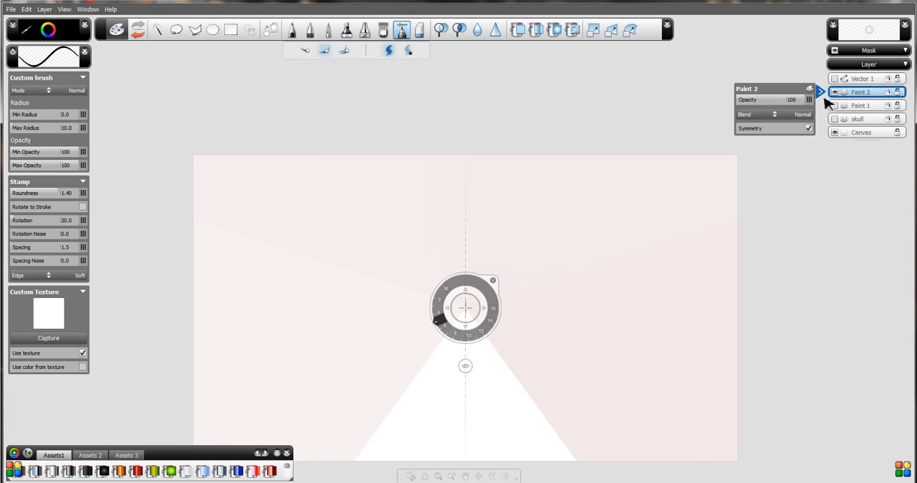
click(823, 92)
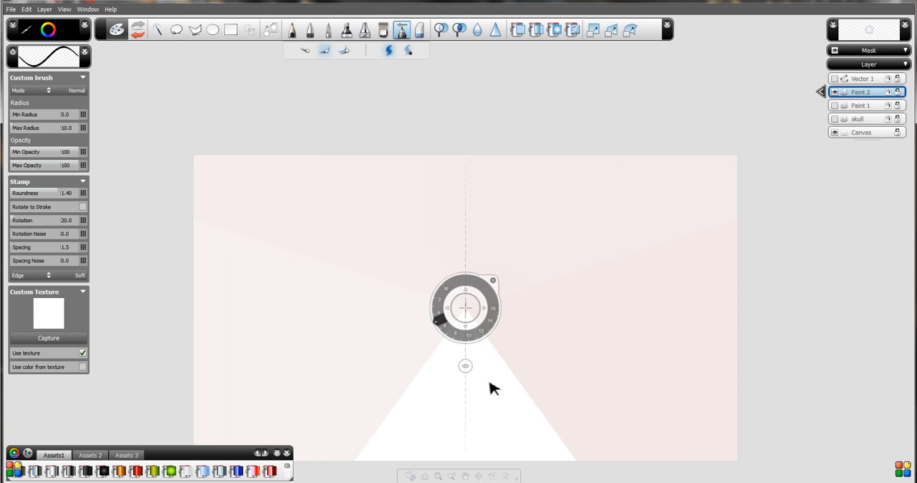
click(494, 281)
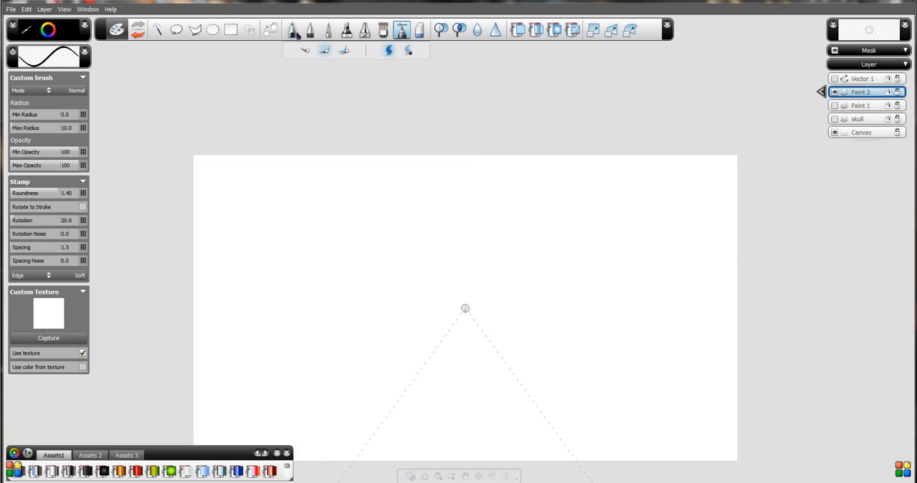
Draw a small looped stem inside the open symmetry sector with the Pen at size 2.
click(310, 29)
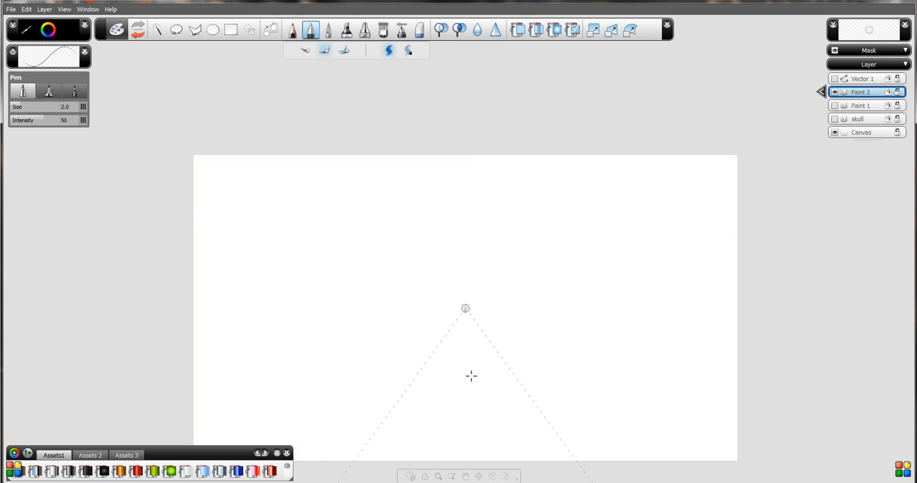
drag(472, 375, 470, 333)
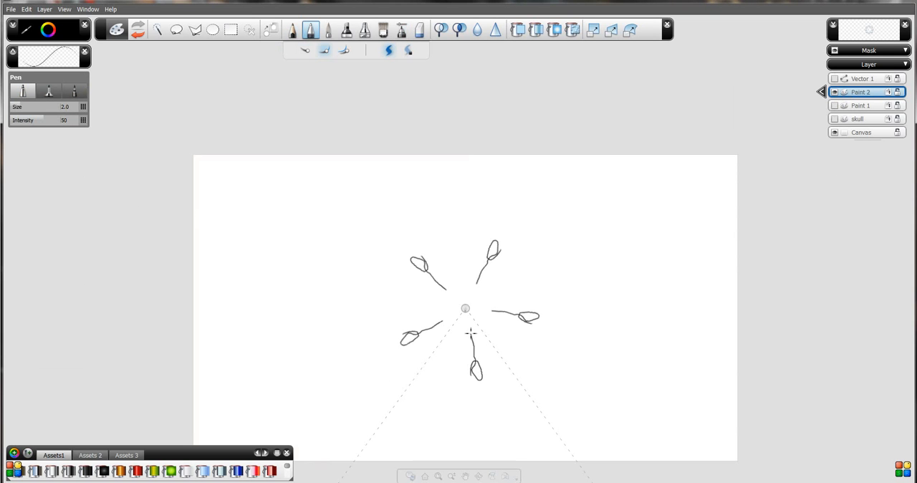
Clear the looped-stem drawing from the Paint 2 layer, leaving the layer empty.
key(Delete)
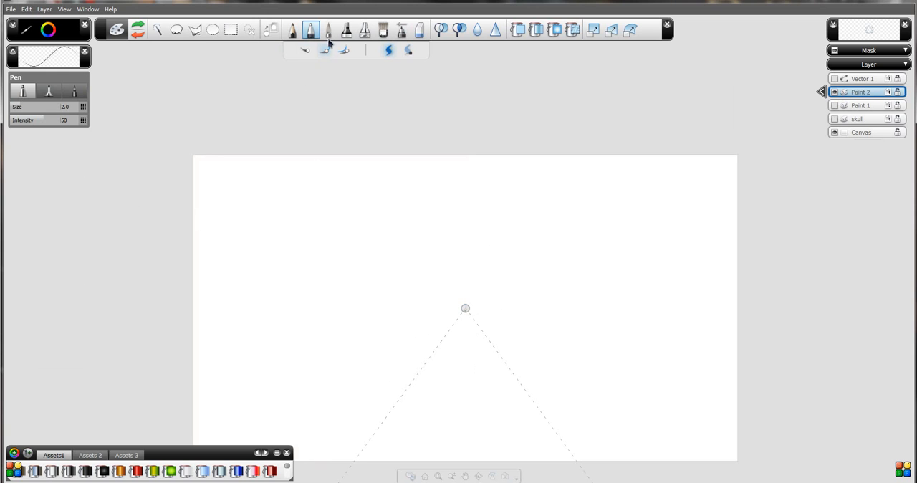
mouse_move(465, 316)
mouse_down()
mouse_move(473, 396)
mouse_move(469, 324)
mouse_move(481, 362)
mouse_move(475, 389)
mouse_move(499, 424)
mouse_move(464, 324)
mouse_move(467, 393)
mouse_move(480, 351)
mouse_move(463, 398)
mouse_move(497, 365)
mouse_move(464, 339)
mouse_move(473, 359)
mouse_move(456, 350)
mouse_move(468, 304)
mouse_up()
key(ctrl+z)
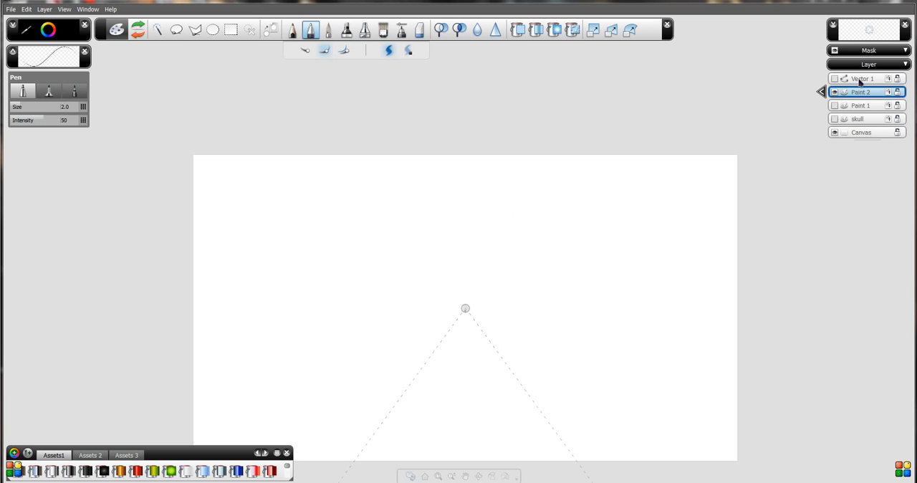
Add a vector layer above Paint 2 and turn on its symmetry with six radial sectors, closing the symmetry control.
click(63, 9)
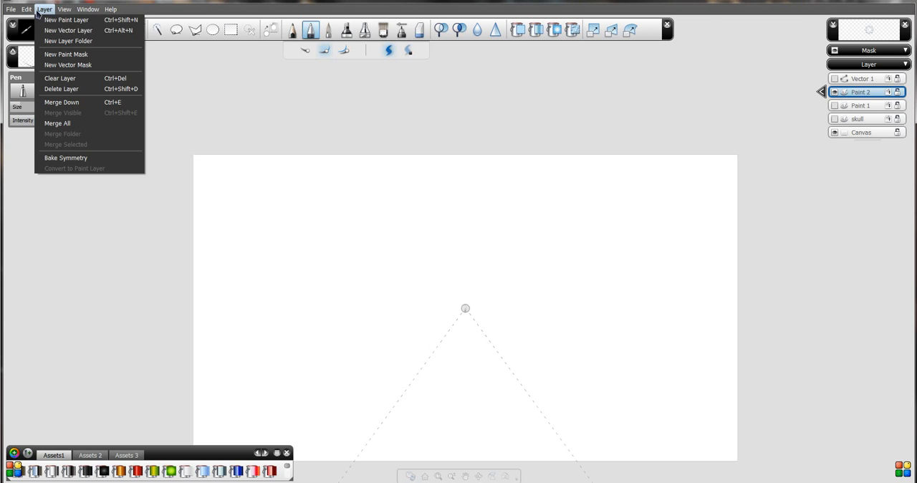
click(68, 30)
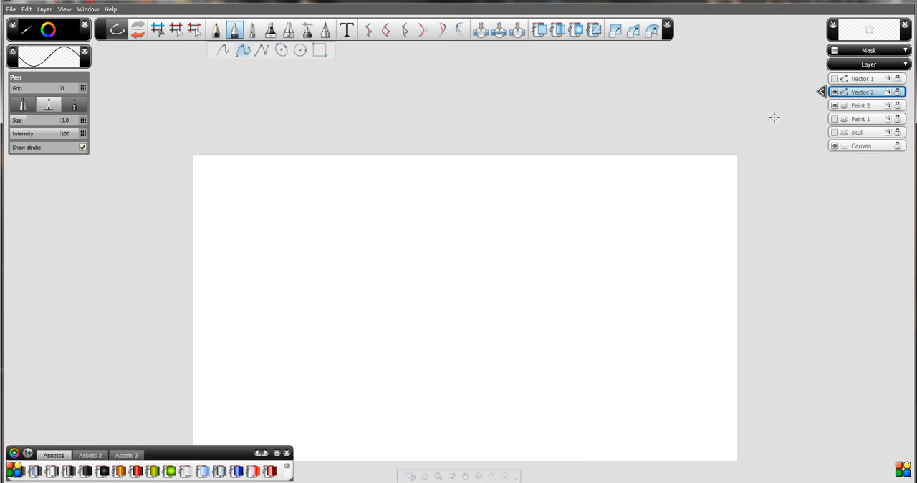
click(822, 92)
click(809, 128)
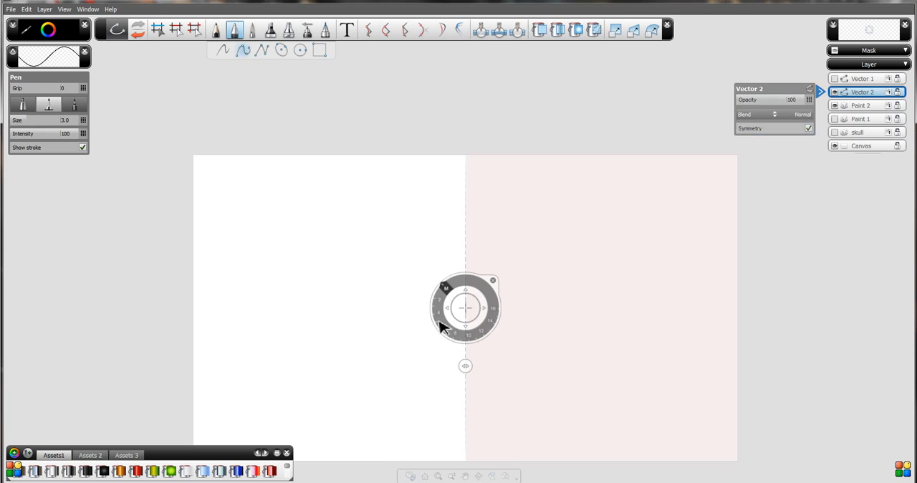
drag(442, 297, 448, 331)
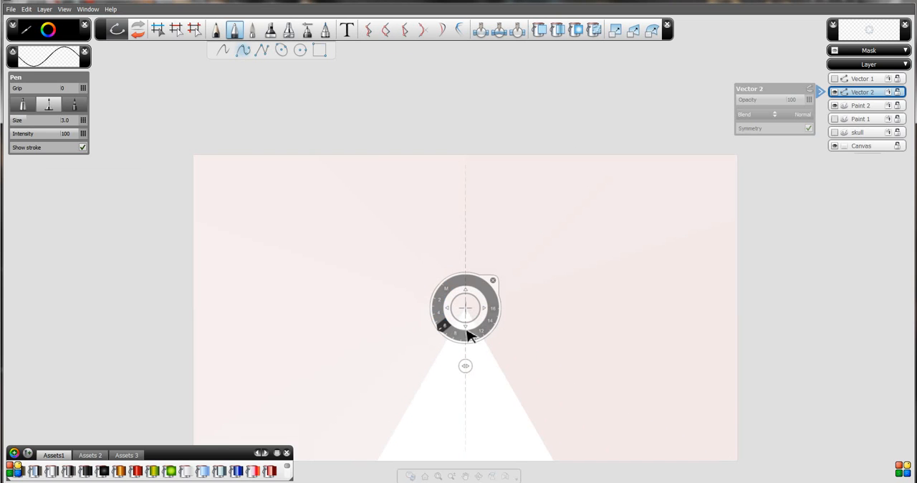
click(493, 282)
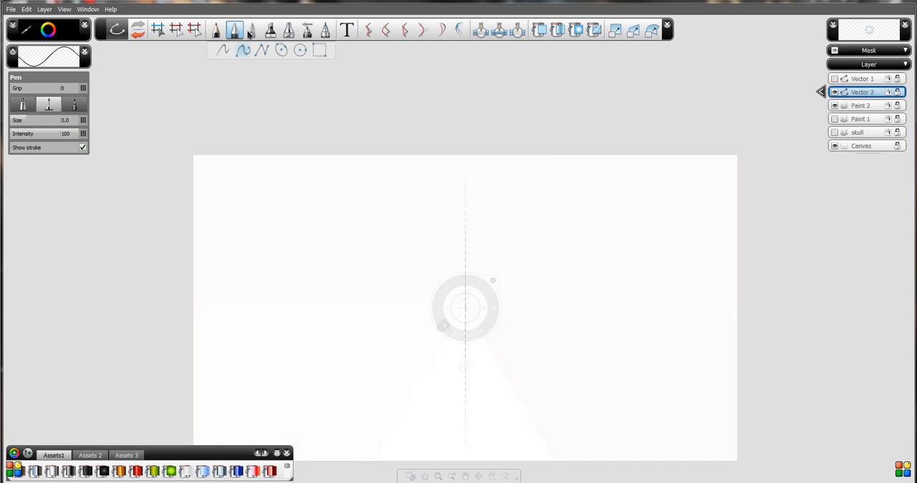
Draw a closed, narrow three-cornered blade with straight Pen segments inside the open symmetry sector, its tip near the symmetry centre.
click(262, 52)
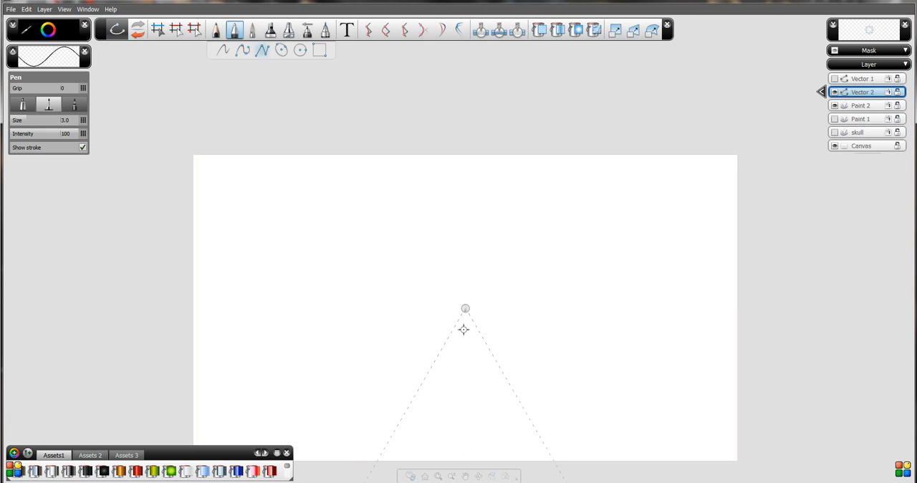
click(466, 408)
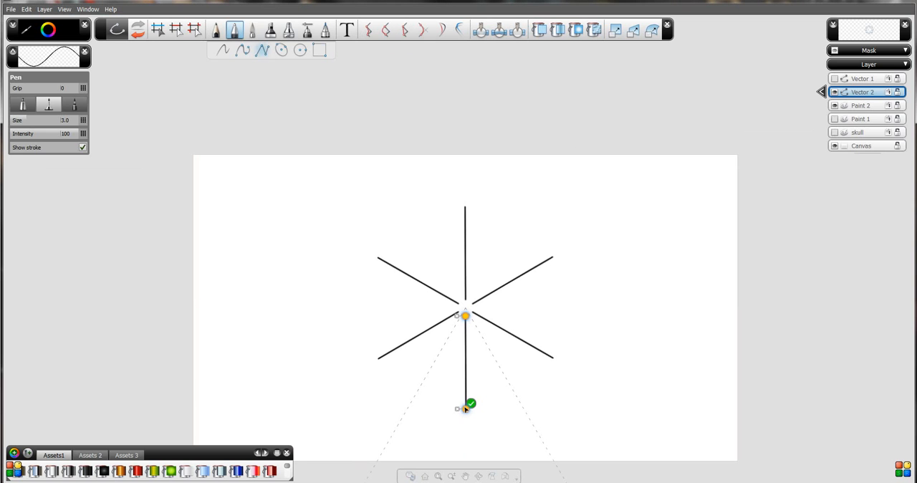
drag(477, 354, 482, 351)
click(474, 334)
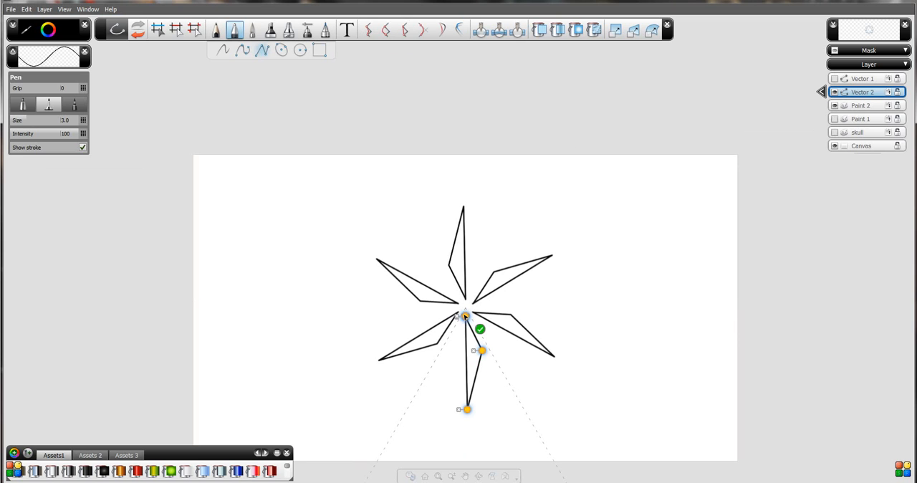
key(space)
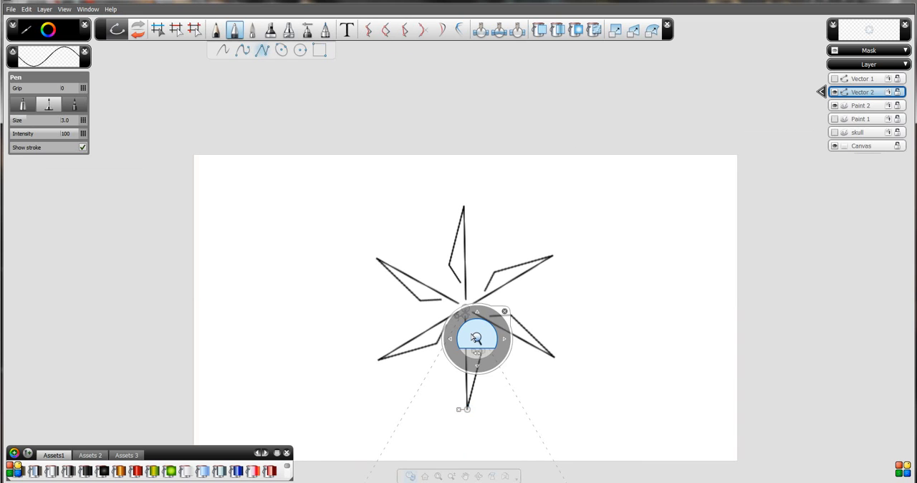
drag(473, 338, 451, 204)
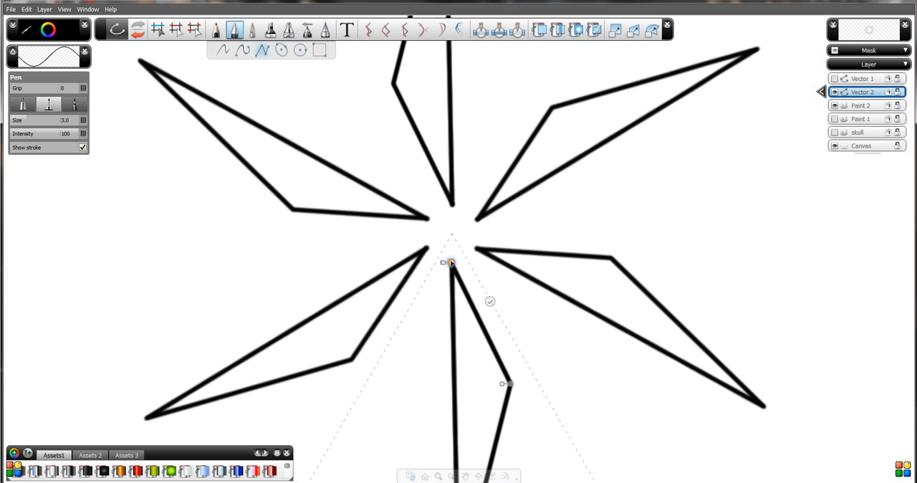
click(451, 263)
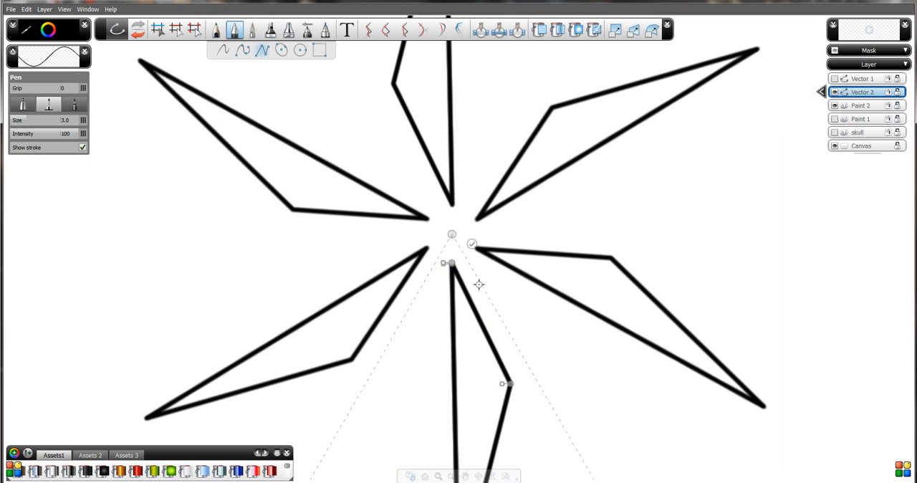
Try to join the blade's two inner edges near its tip with Combine Curves.
click(442, 30)
click(427, 30)
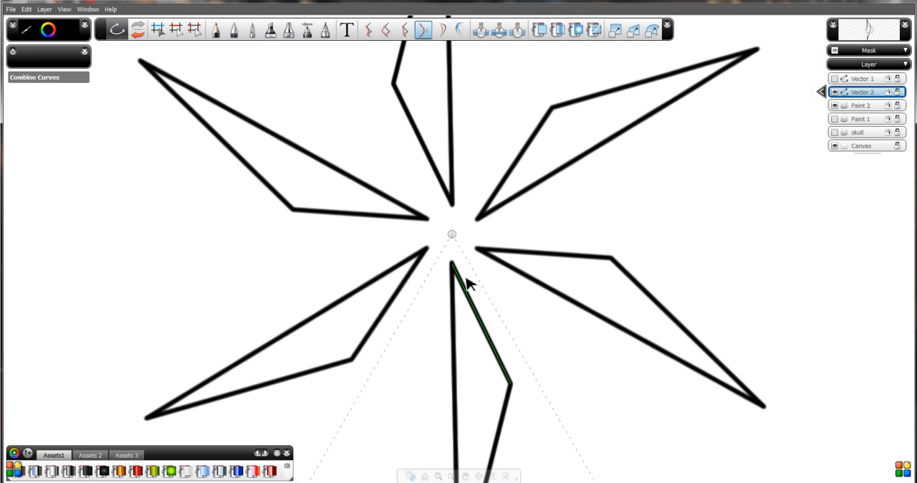
click(462, 280)
click(453, 276)
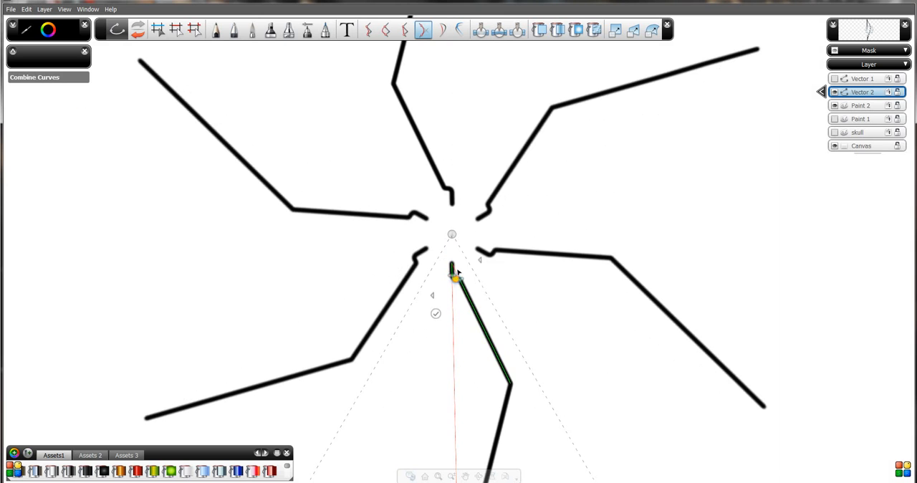
key(ctrl+z)
click(469, 294)
click(454, 287)
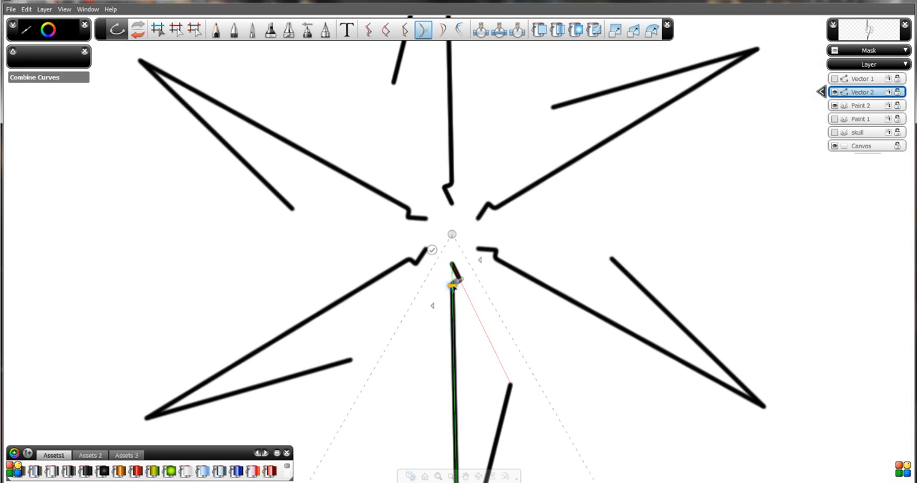
key(Escape)
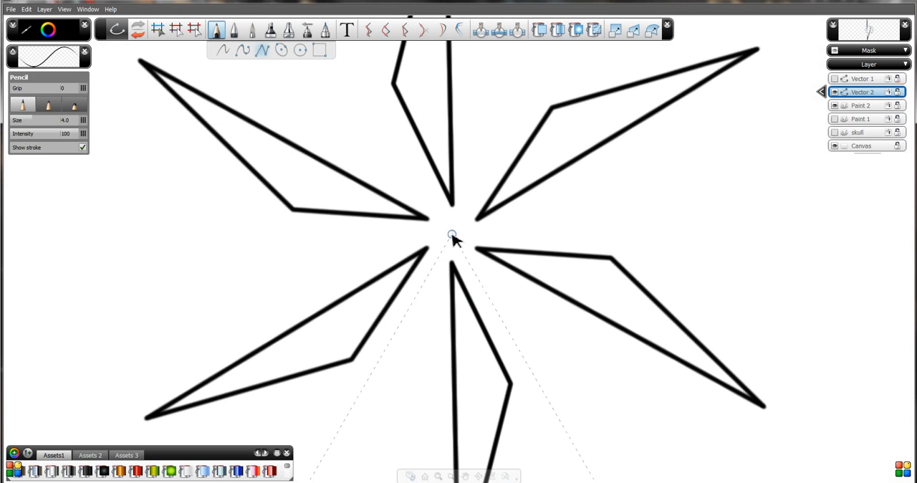
click(453, 291)
click(463, 287)
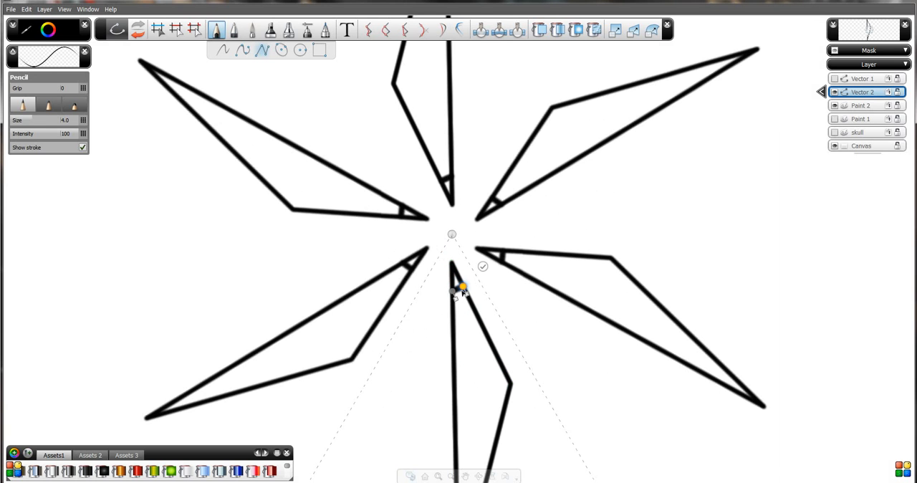
drag(463, 287, 474, 212)
key(space)
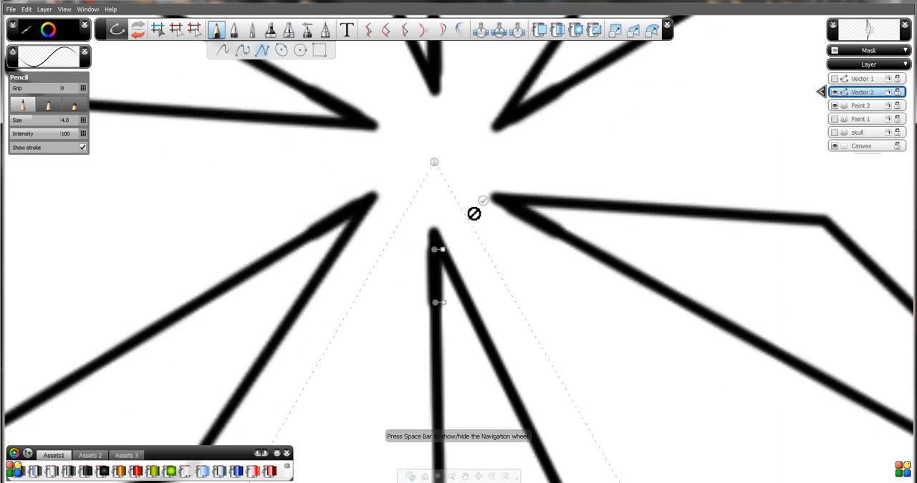
click(578, 31)
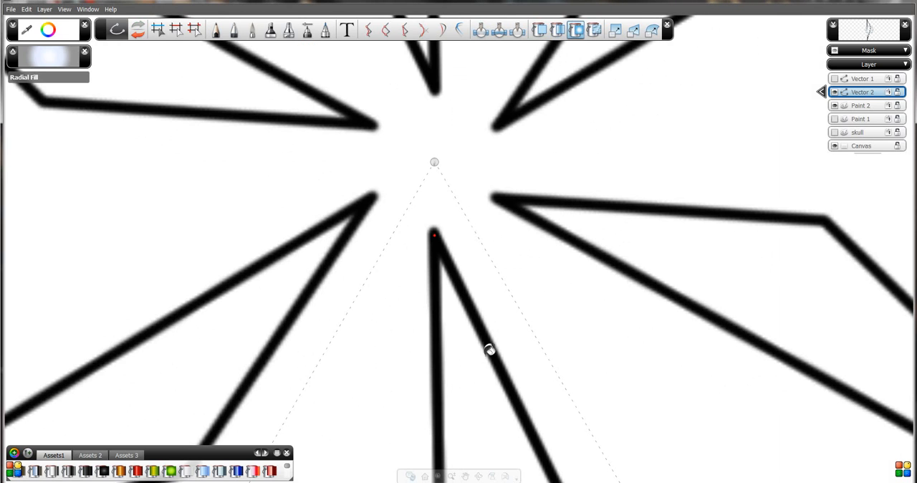
Combine the two edges at the blade's inner tip, extending the joined tip to the symmetry centre.
click(423, 30)
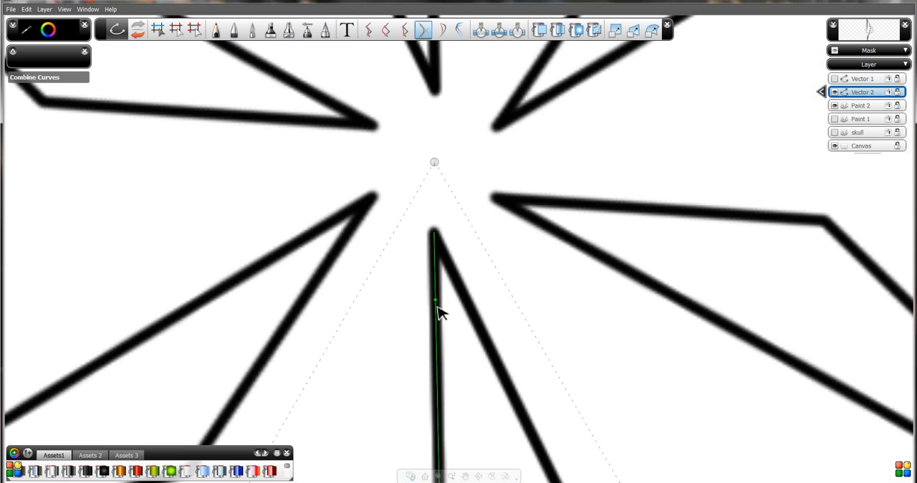
click(451, 272)
drag(443, 267, 433, 162)
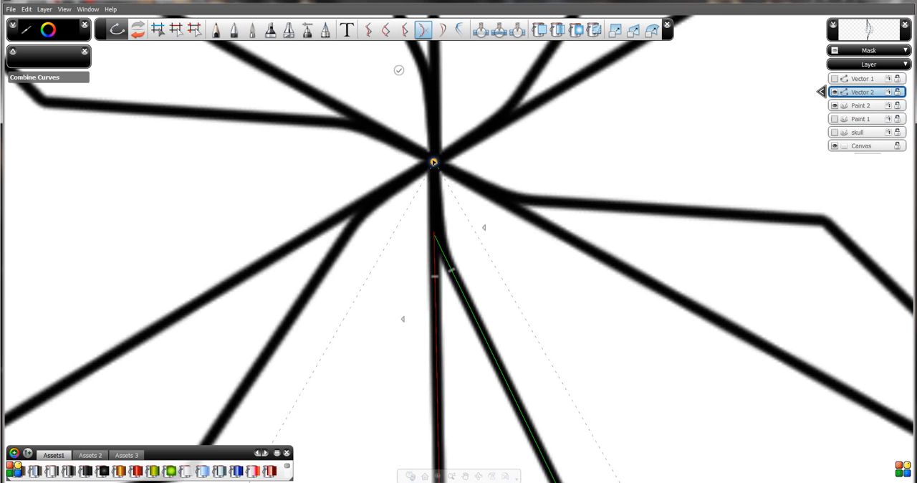
click(458, 268)
key(space)
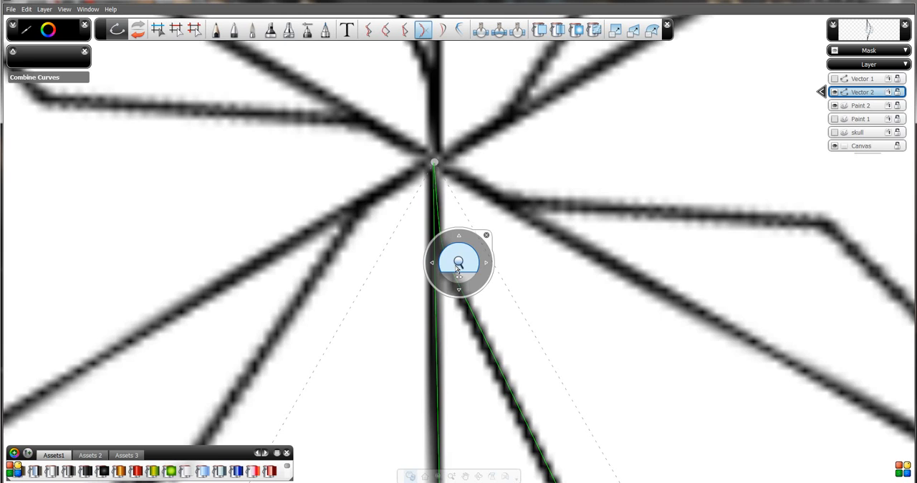
drag(459, 264, 486, 433)
key(space)
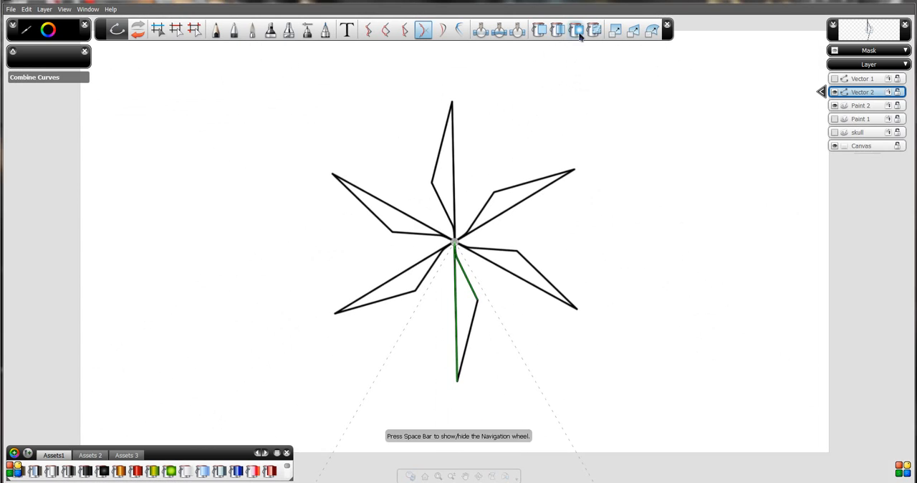
Apply a Linear Fill to the blade and stretch its blue-to-white gradient diagonally outward from near the symmetry centre.
click(566, 30)
click(469, 296)
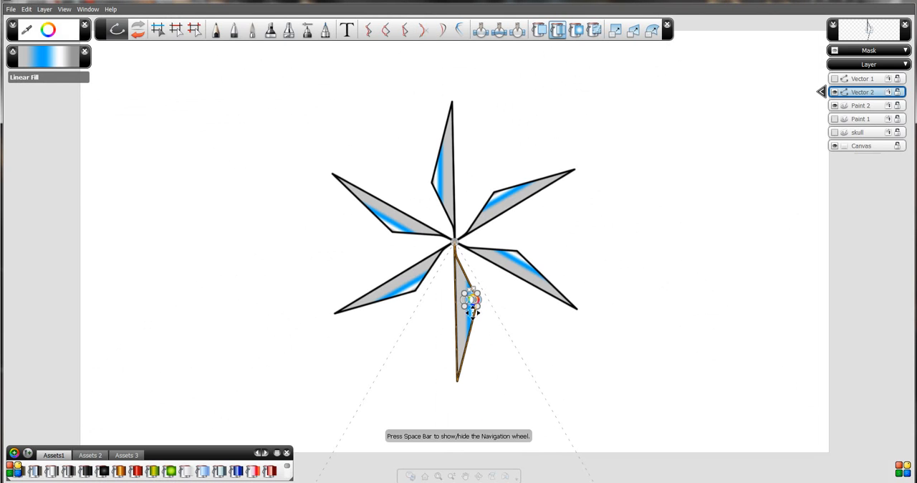
mouse_move(461, 298)
mouse_down()
mouse_move(434, 299)
mouse_move(438, 275)
mouse_move(477, 301)
mouse_up()
drag(482, 352, 512, 366)
drag(443, 276, 442, 250)
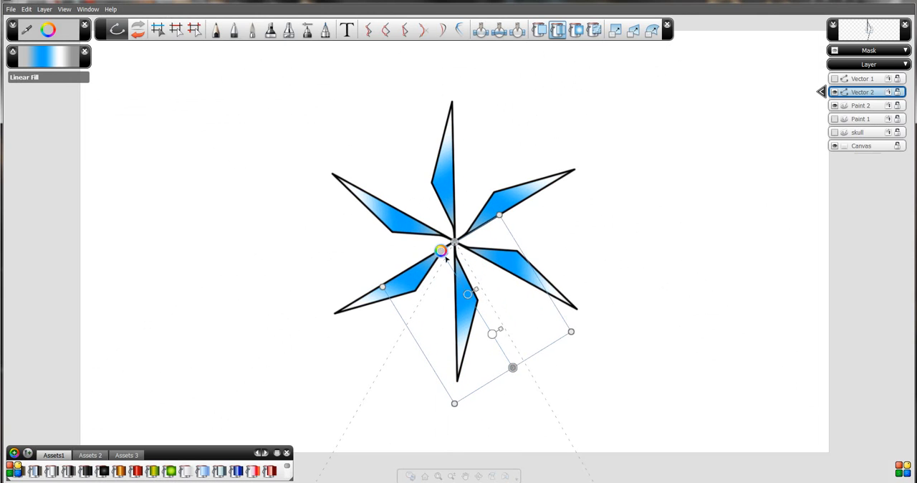
key(space)
drag(477, 313, 500, 360)
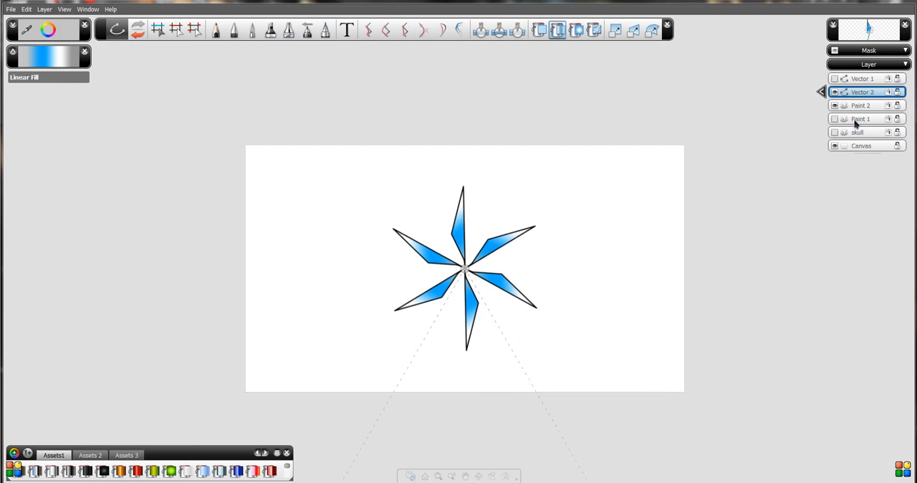
Create a new layer folder above the Vector 2 layer and move Vector 2 into it.
click(44, 9)
click(66, 41)
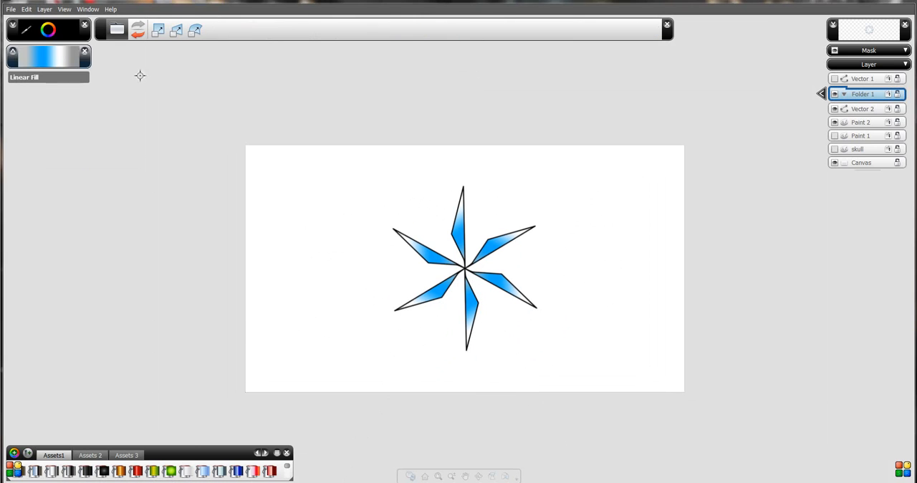
click(866, 111)
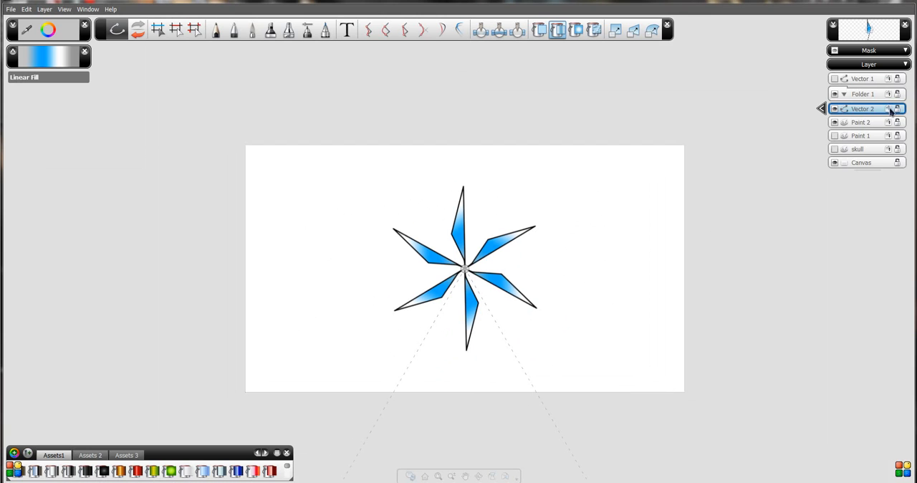
drag(891, 111, 891, 106)
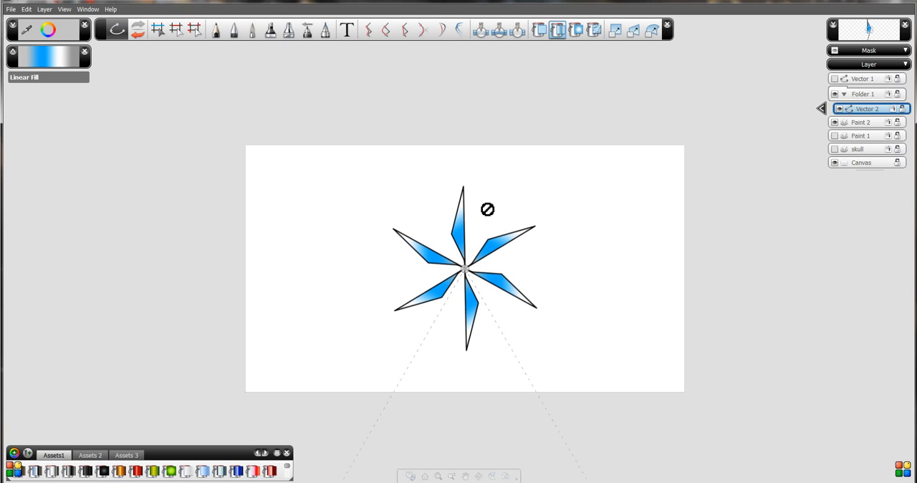
Select all strokes on Vector 2 and copy them onto a new vector layer inside the folder.
click(25, 9)
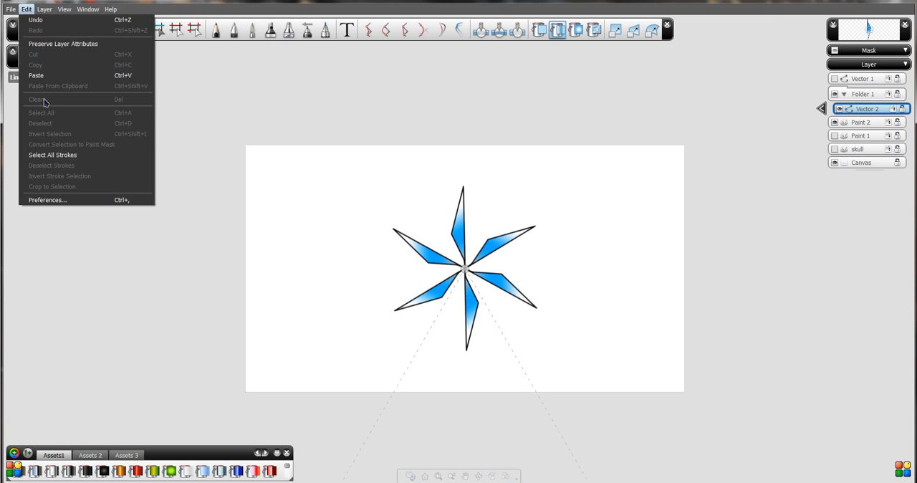
click(52, 155)
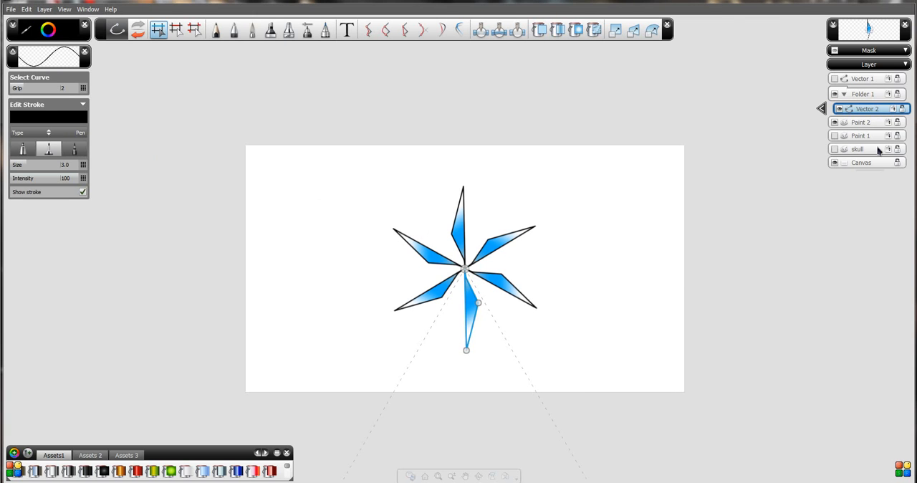
click(43, 9)
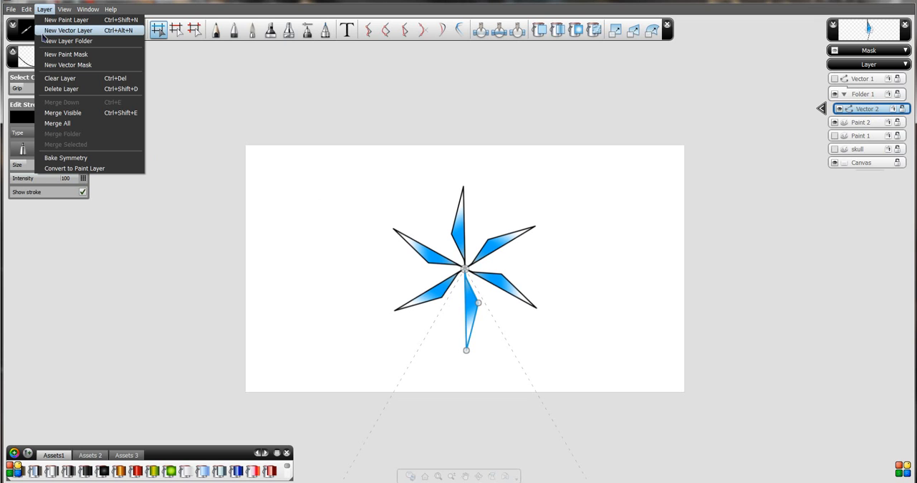
click(43, 32)
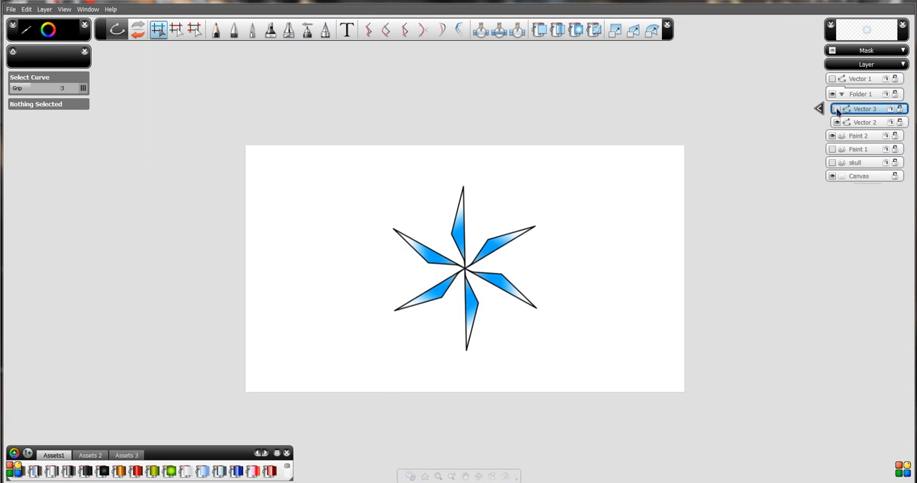
click(499, 251)
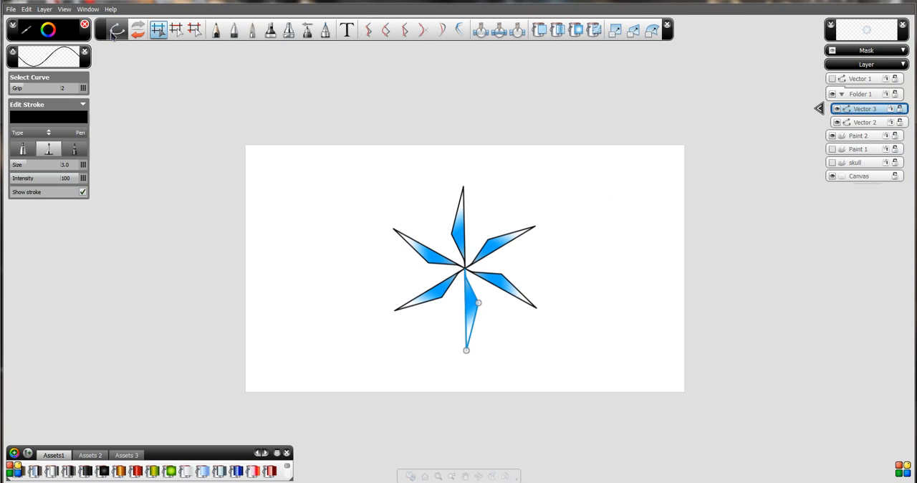
Move the copied blade down and left on Vector 3 and give that layer 6-sector radial symmetry, leaving the symmetry control closed.
drag(477, 310, 445, 346)
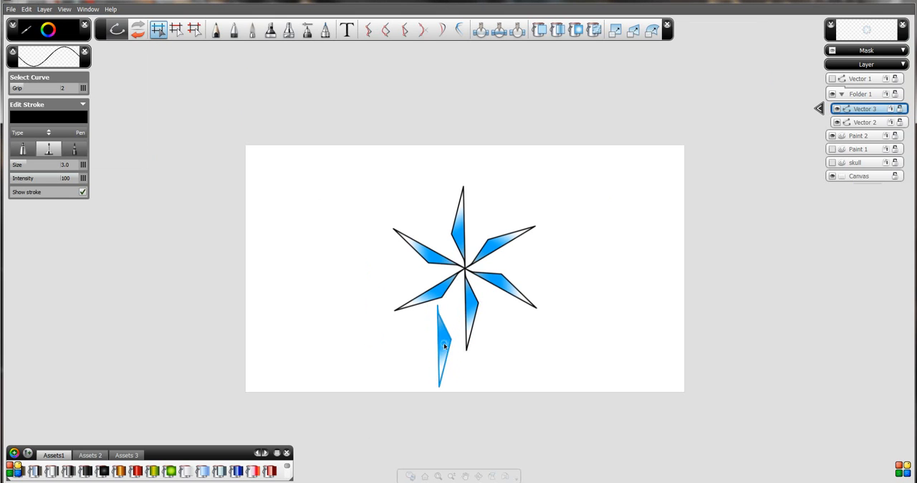
click(819, 109)
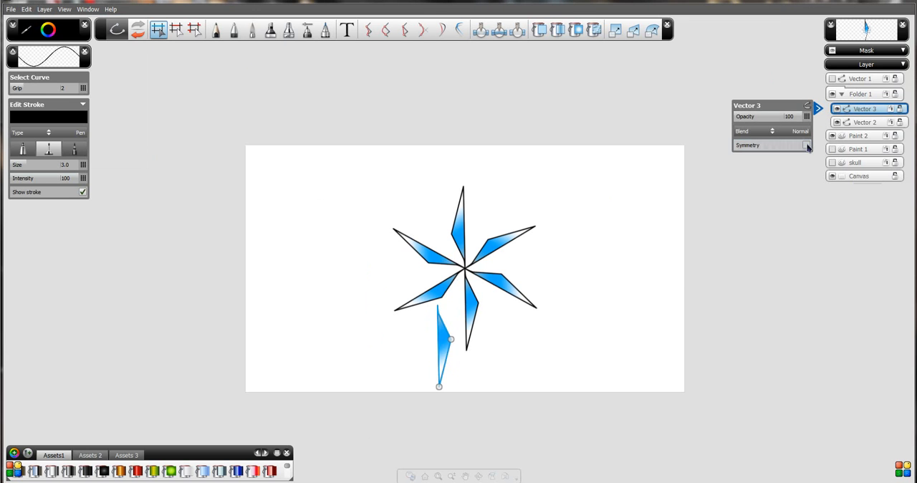
click(807, 146)
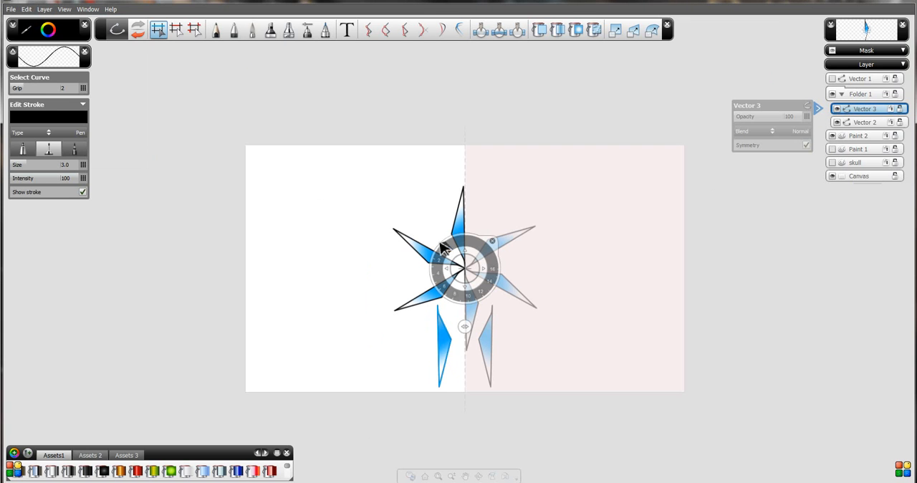
drag(439, 255, 445, 287)
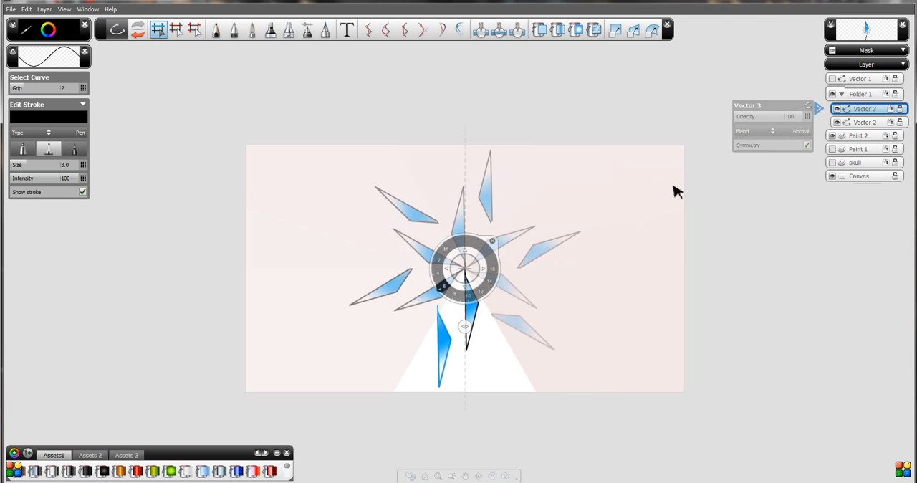
click(819, 108)
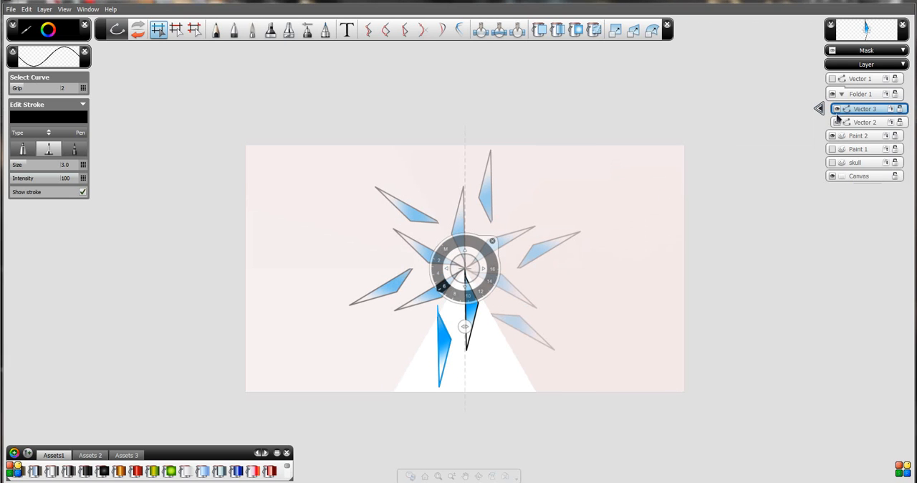
click(492, 238)
Select Folder 1 and use the Scale transform to nudge both vector layers up together to a Y position of 8.4.
click(860, 94)
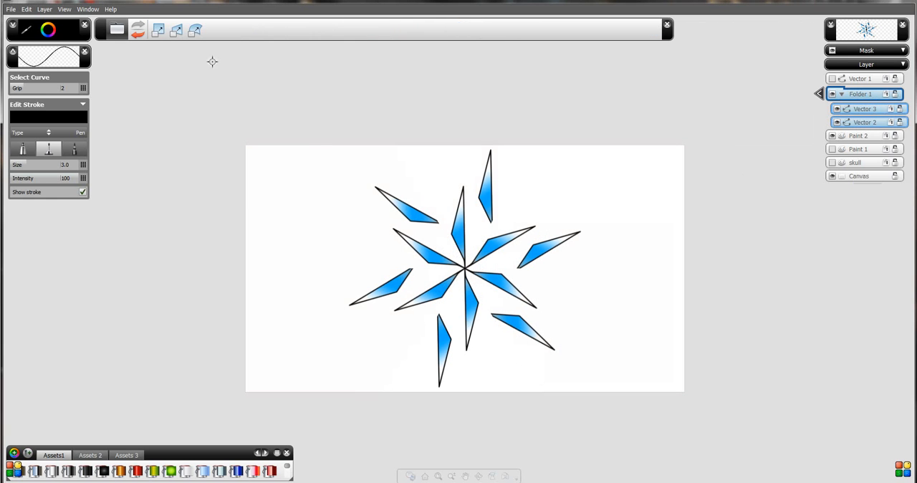
click(159, 29)
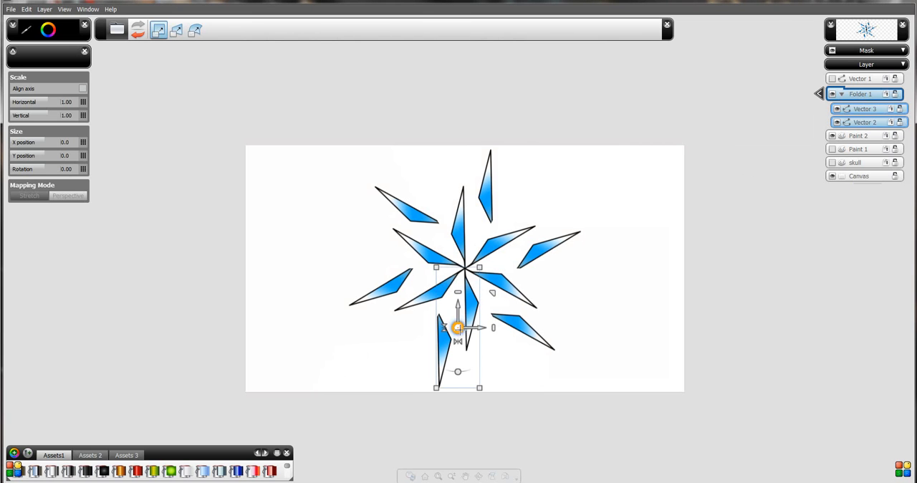
mouse_move(458, 327)
mouse_down()
mouse_move(422, 320)
mouse_move(466, 317)
mouse_move(465, 281)
mouse_move(450, 267)
mouse_move(434, 321)
mouse_move(478, 337)
mouse_move(458, 330)
mouse_move(453, 341)
mouse_move(463, 339)
mouse_move(463, 329)
mouse_move(450, 334)
mouse_move(454, 324)
mouse_move(465, 331)
mouse_move(459, 326)
mouse_up()
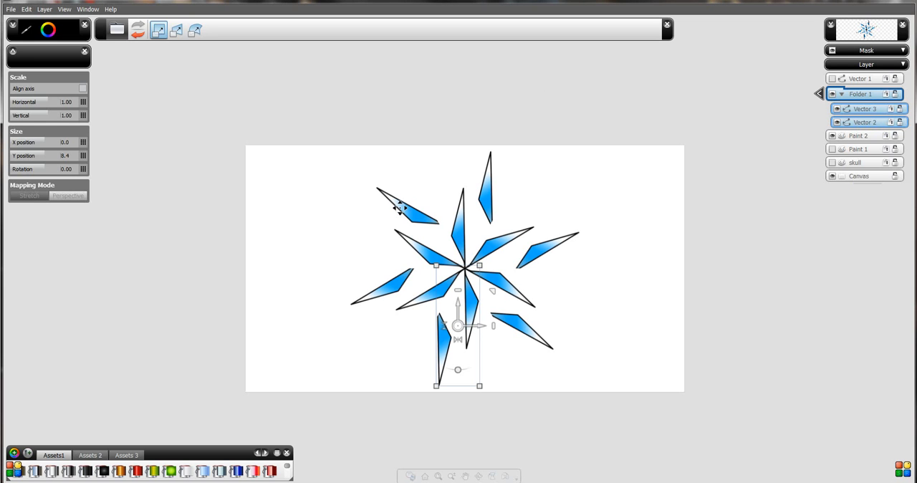
Switch the transform of Folder 1 to Warp and start manipulating both vector layers together from the centre handle.
click(195, 30)
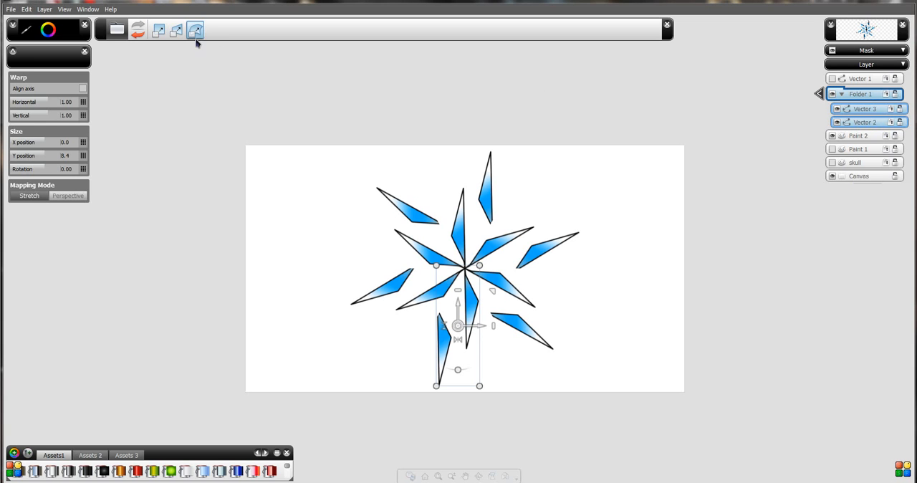
mouse_move(458, 326)
mouse_down()
mouse_move(433, 325)
mouse_move(448, 301)
mouse_move(466, 307)
mouse_move(453, 303)
mouse_move(459, 324)
mouse_up()
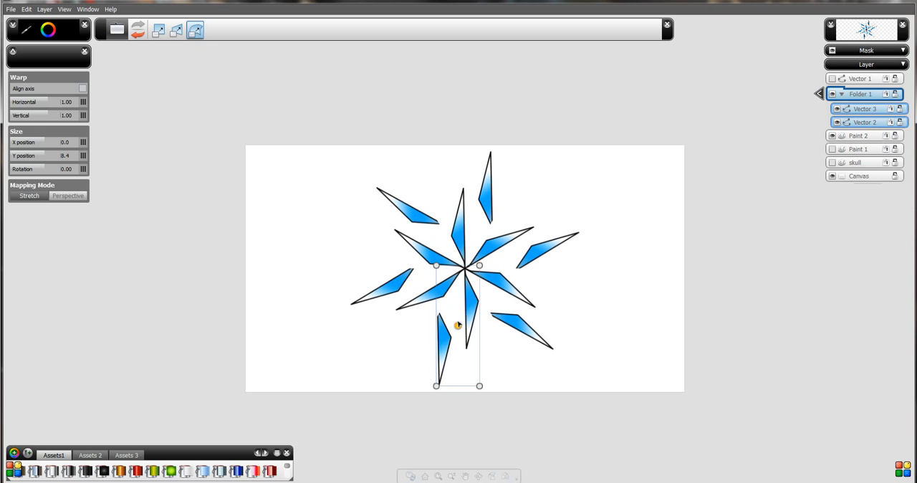